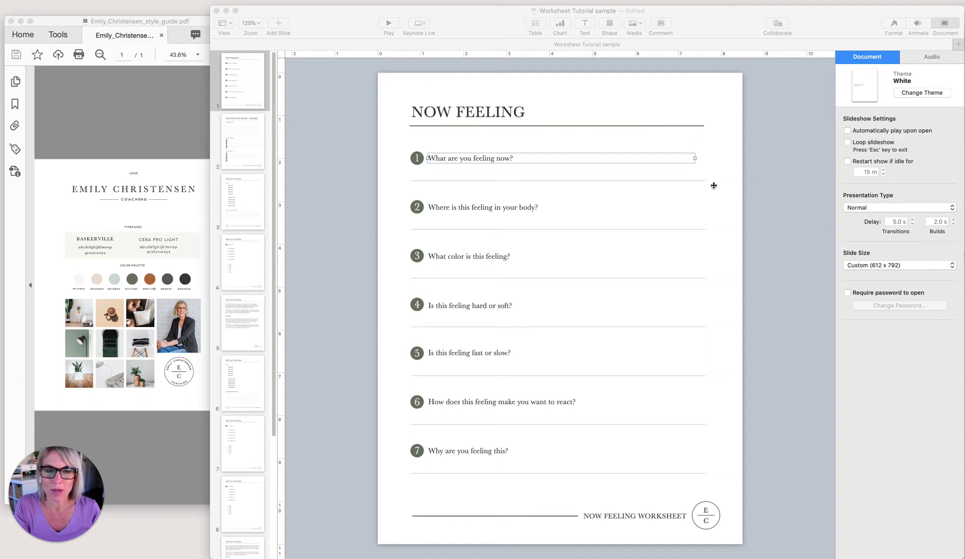
- Create a new presentation with the Basic White theme, then move and shrink its window so the whole document fits on screen
left_click(329, 15)
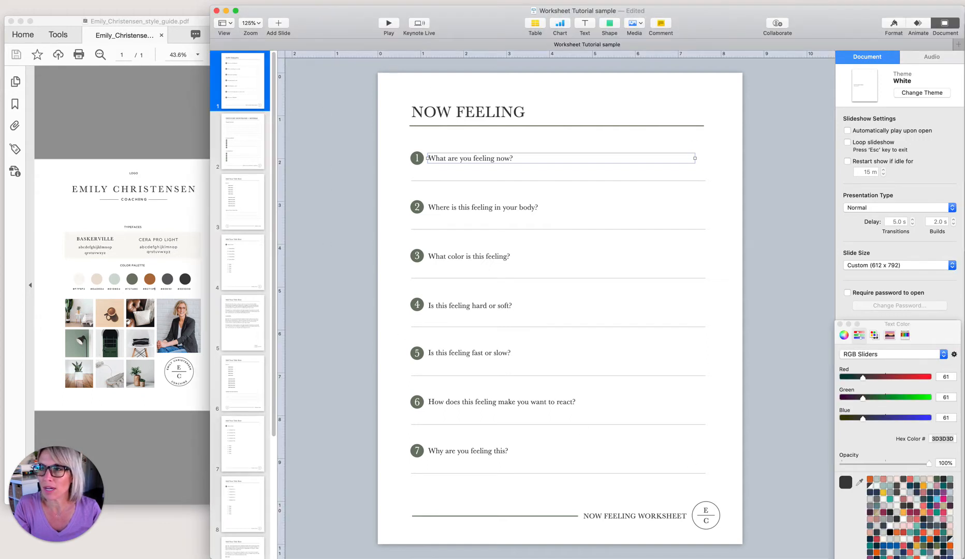
left_click(53, 0)
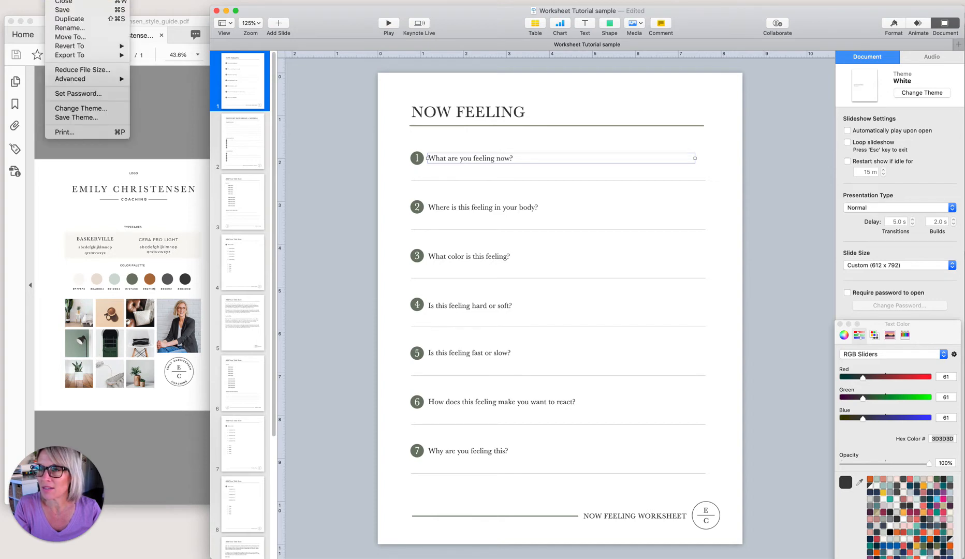
left_click(81, 108)
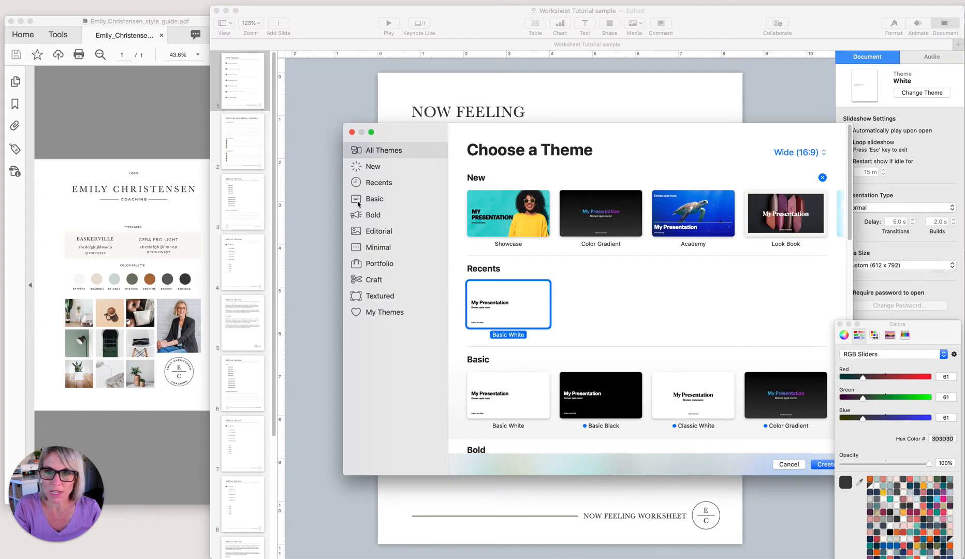
left_click(823, 465)
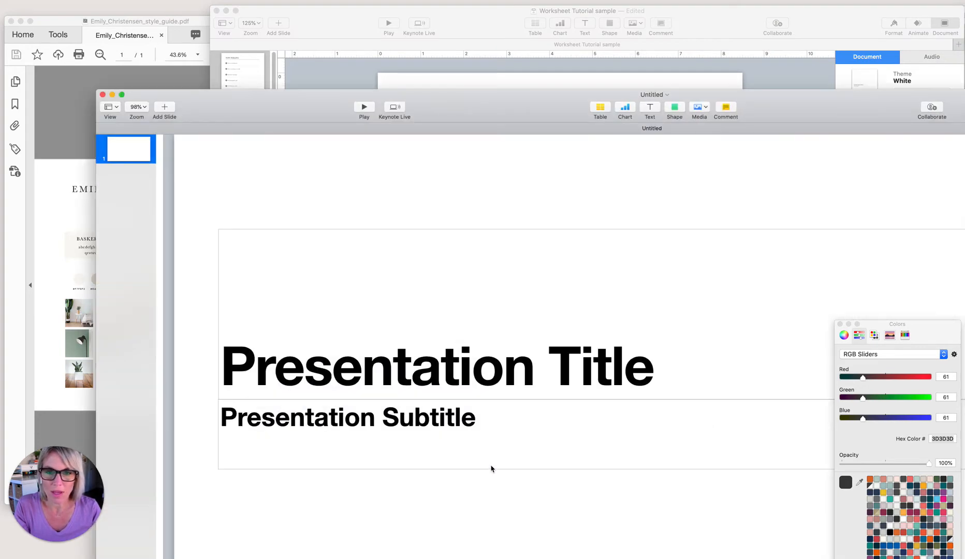
left_click_drag(490, 89, 408, 16)
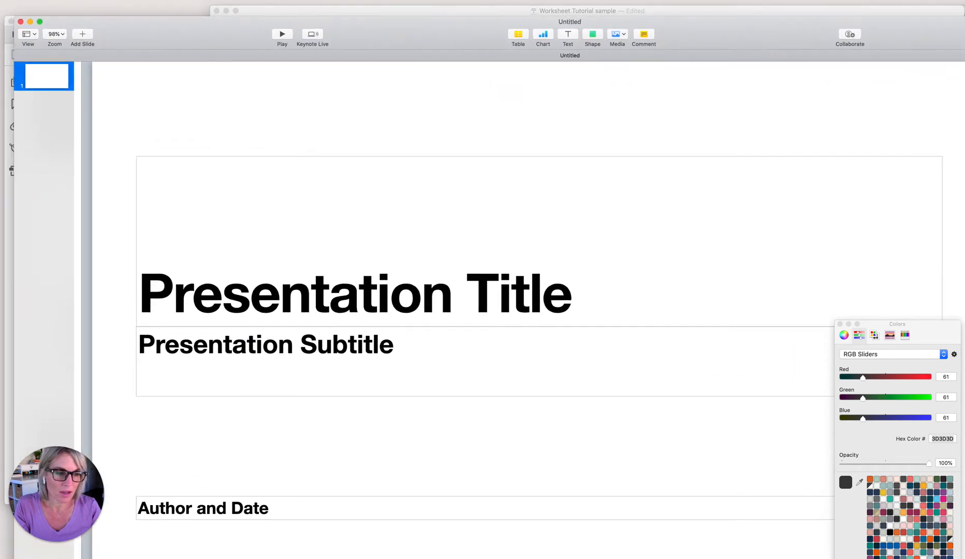
left_click_drag(964, 558, 730, 510)
left_click_drag(522, 28, 609, 18)
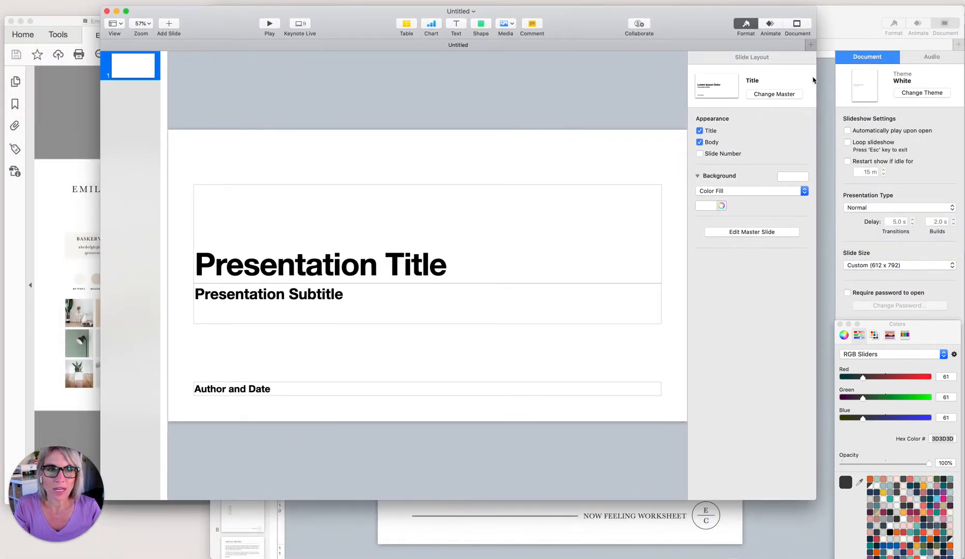
- Start a custom slide size and set the height to 792 pts, checking the inches-to-points converter for 11 inches
left_click(797, 26)
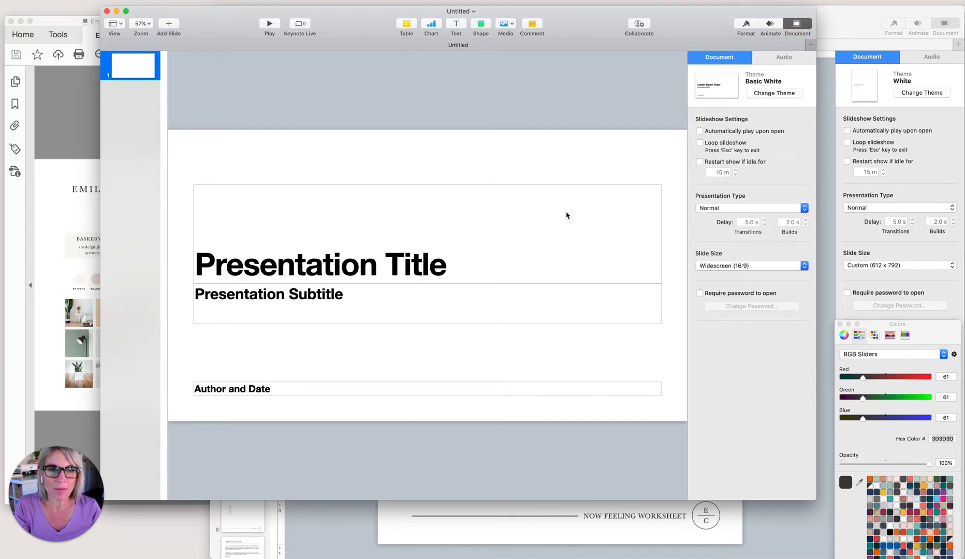
left_click(803, 267)
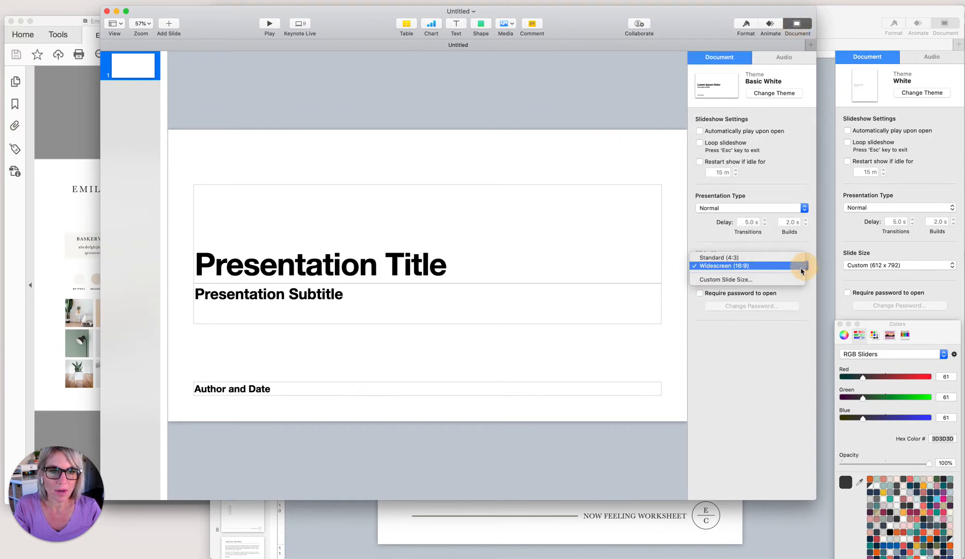
left_click(719, 280)
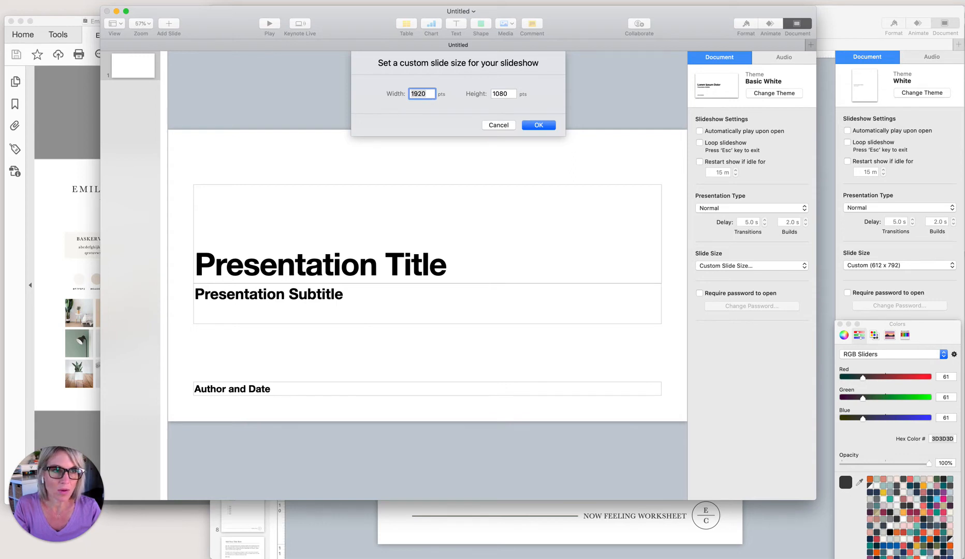
left_click_drag(964, 43, 466, 42)
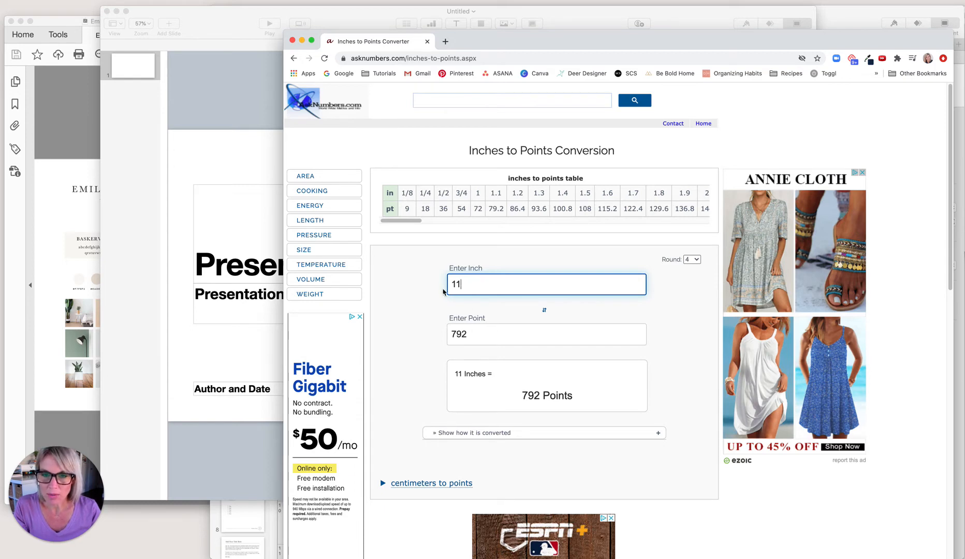
left_click(259, 94)
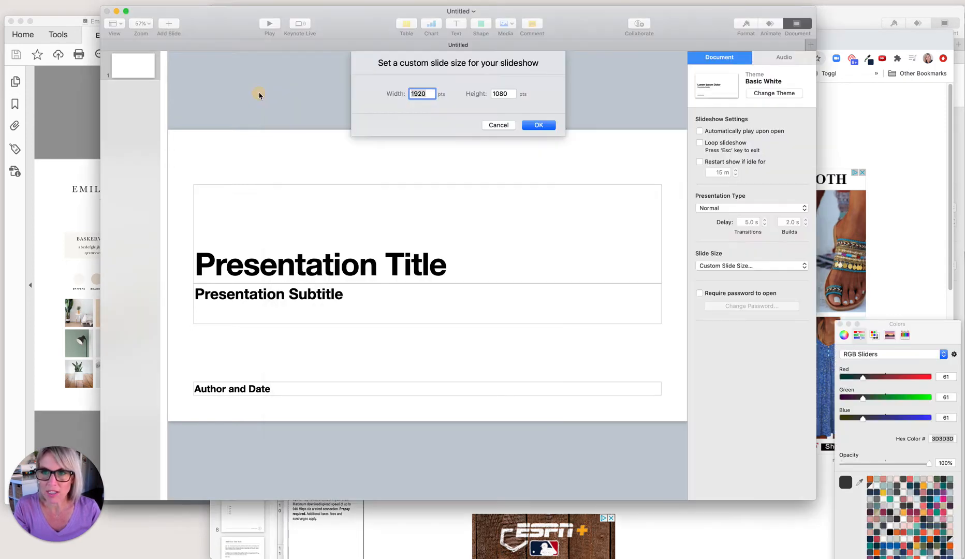
left_click(507, 94)
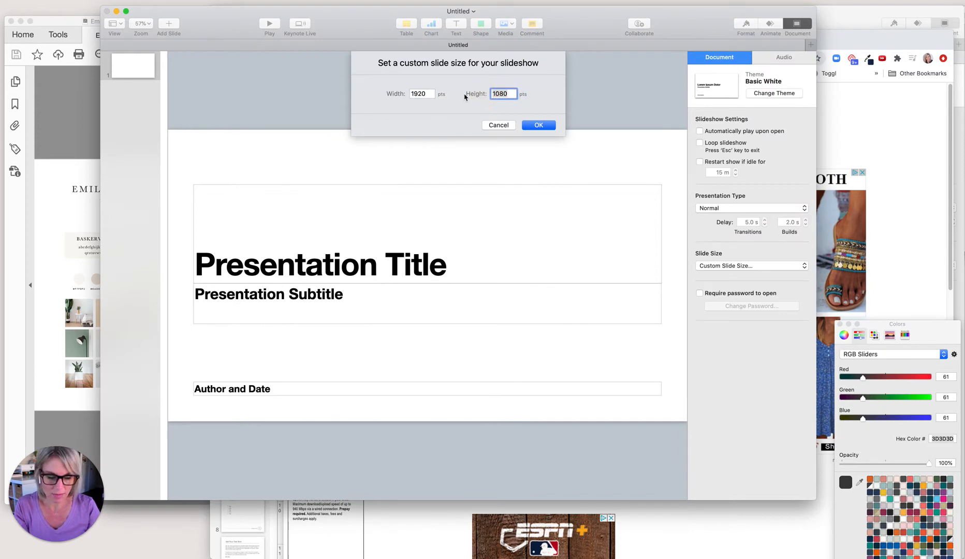
type("792")
- Convert 8.5 inches to points on the converter page and set the custom slide width to 612 pts
left_click(693, 537)
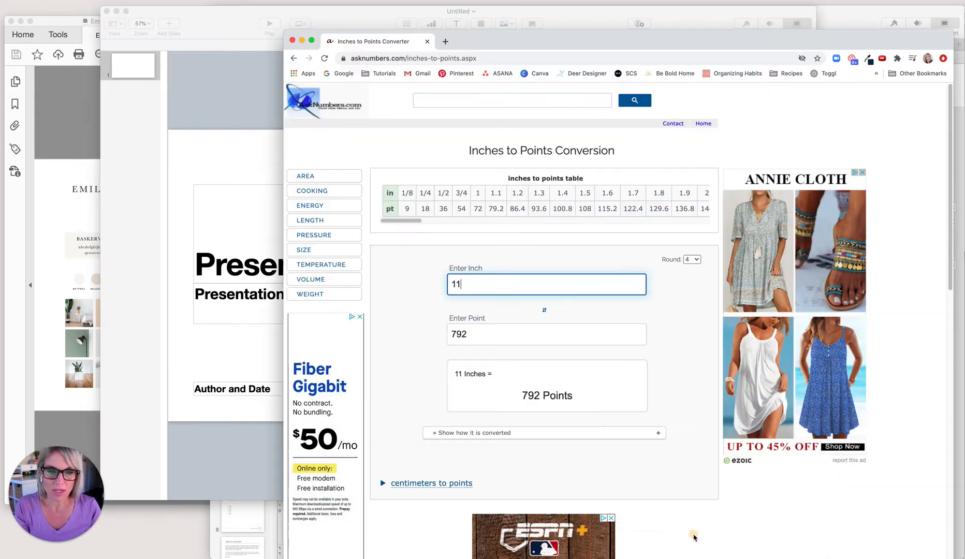
double_click(456, 284)
type("8.5")
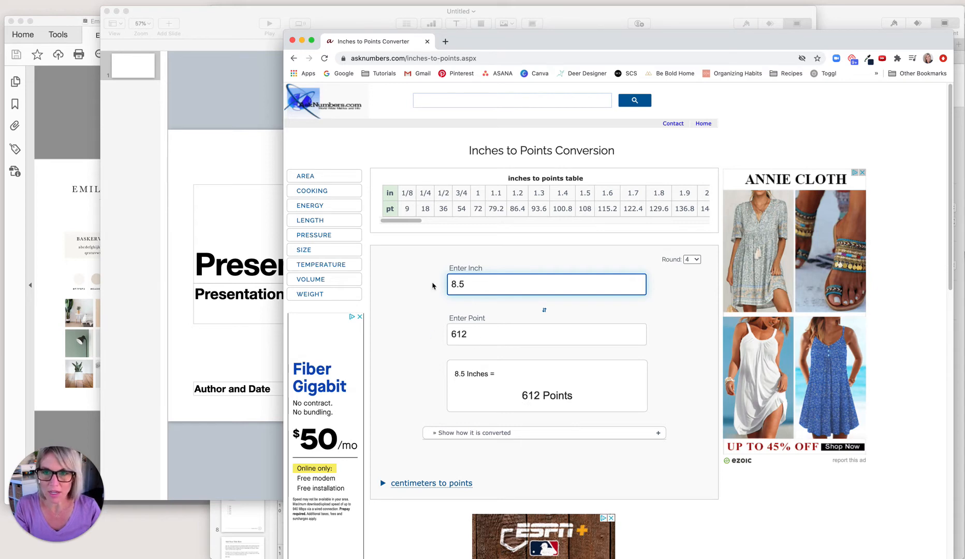
left_click(241, 96)
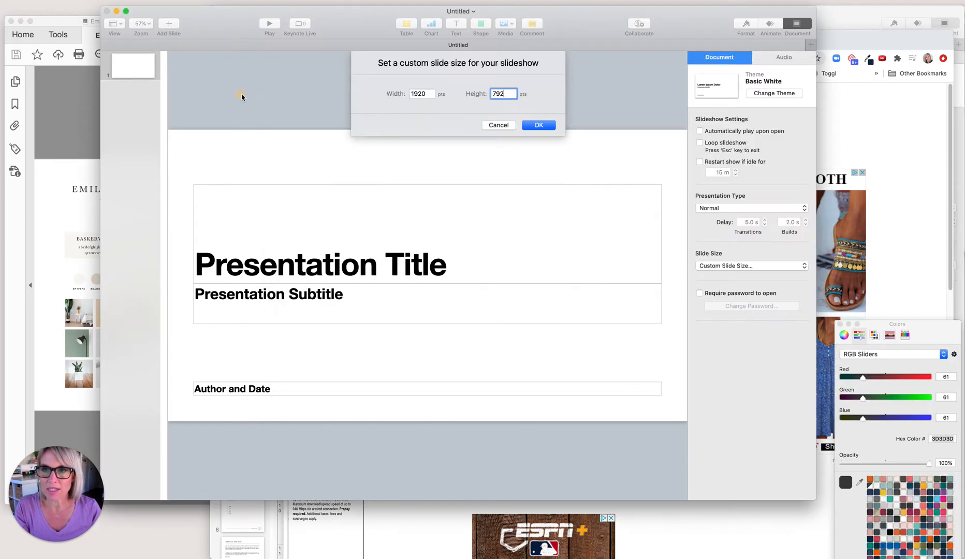
double_click(416, 94)
type("6")
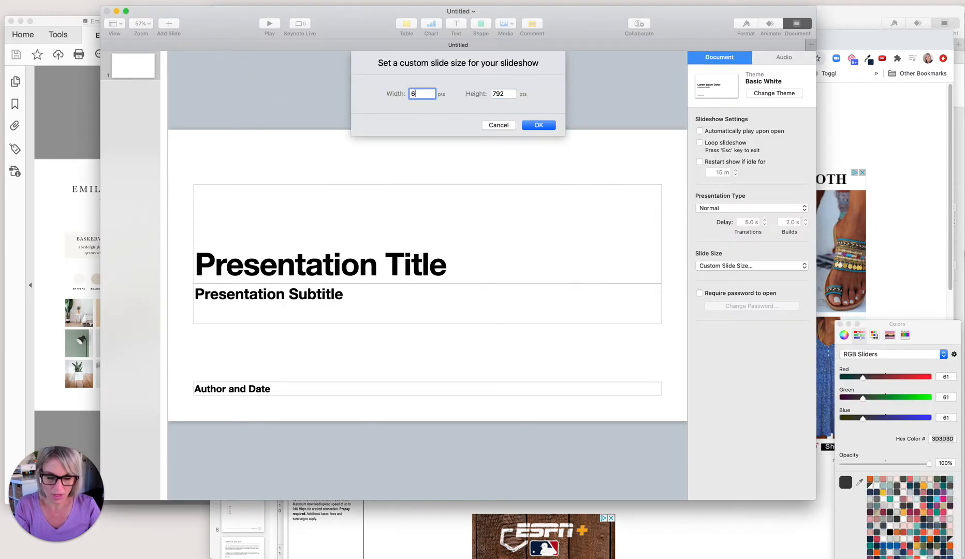
type("12")
left_click(544, 124)
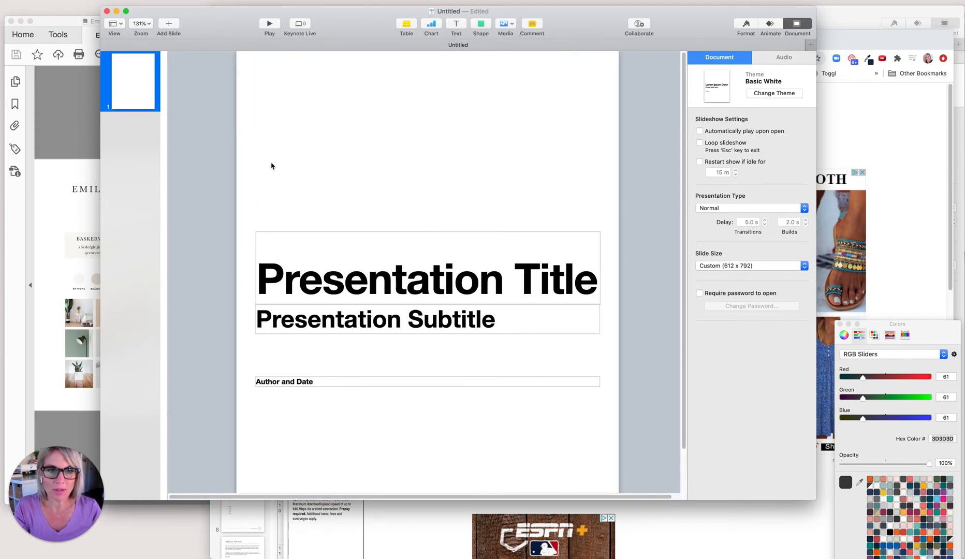
- Delete the title, subtitle and author placeholders from the slide and place a new text box near the page's upper-left corner
left_click_drag(270, 165, 435, 415)
key("Delete")
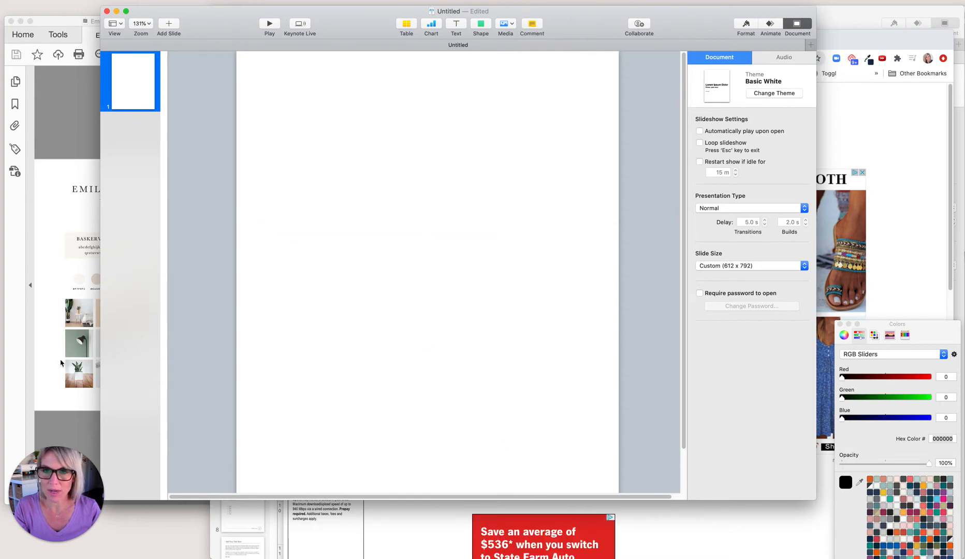
left_click_drag(683, 306, 670, 363)
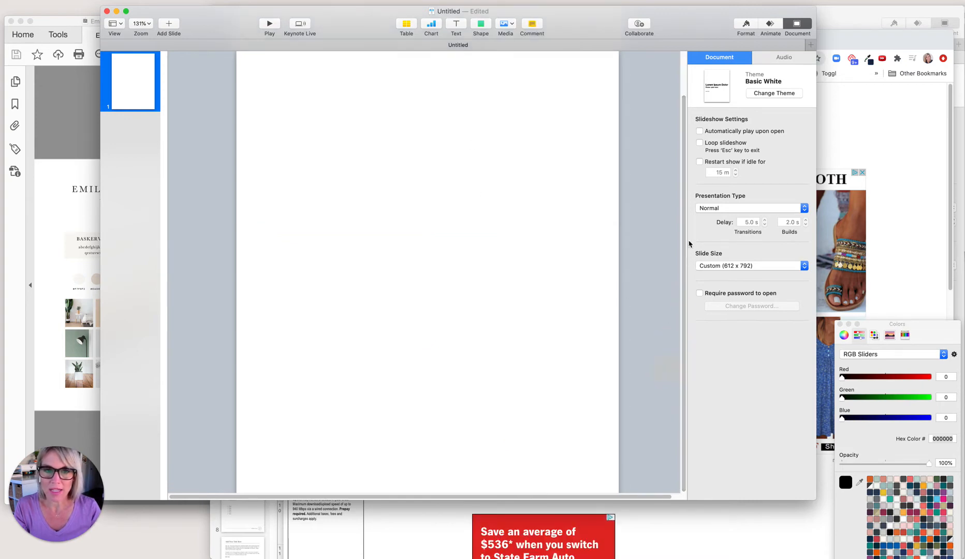
left_click_drag(684, 200, 678, 135)
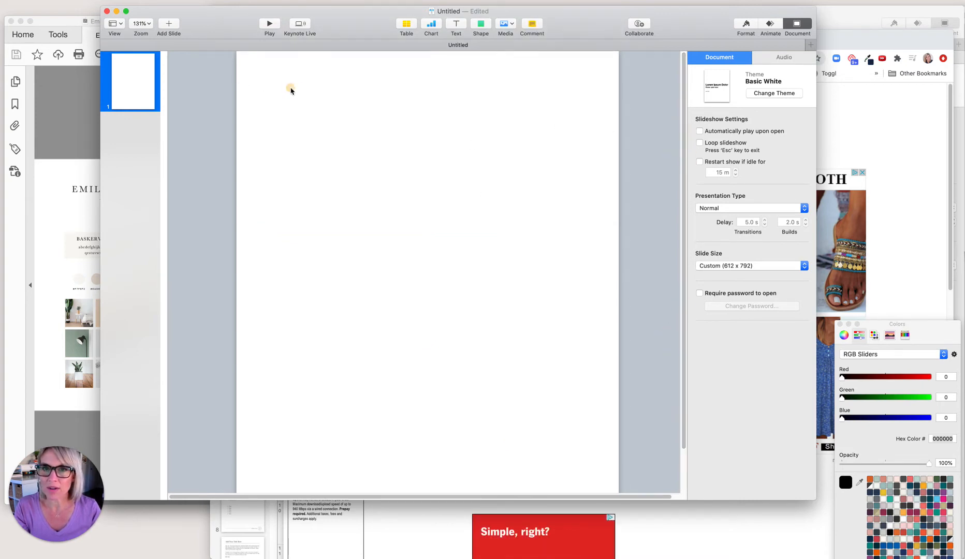
left_click(455, 24)
left_click_drag(421, 273, 300, 97)
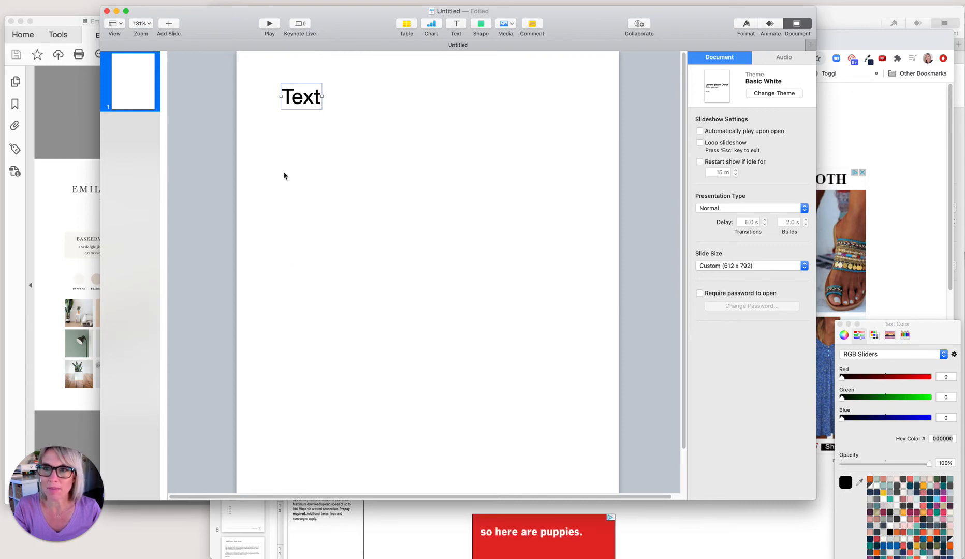
- Close the untitled presentation without keeping it and return to the Worksheet Tutorial sample with nothing selected
left_click(107, 11)
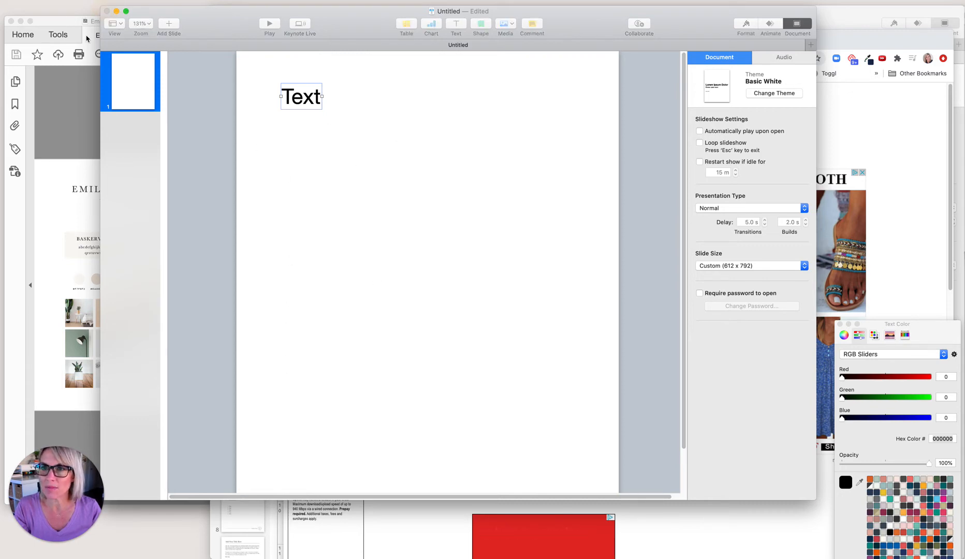
left_click(386, 158)
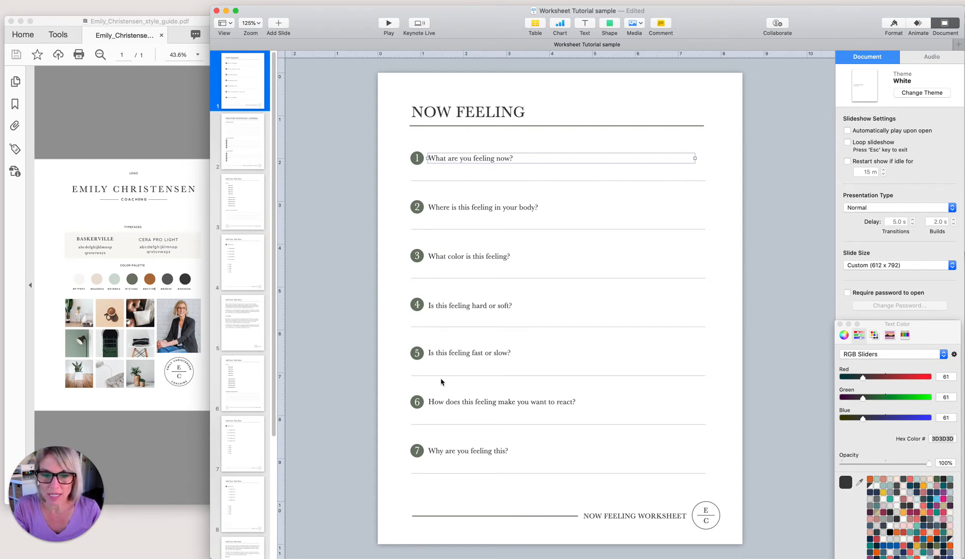
left_click(402, 93)
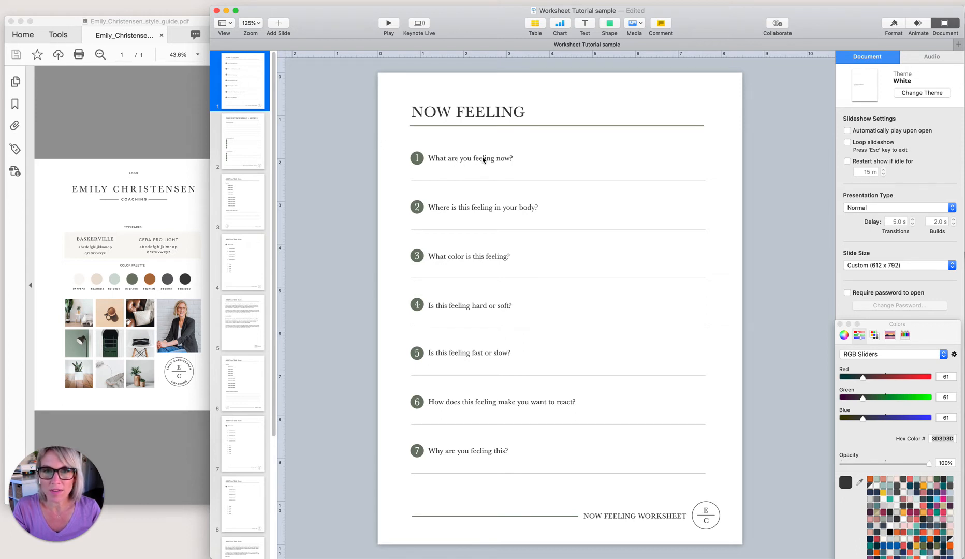
- Duplicate the NOW FEELING worksheet on slide 1 and select the copy on slide 2
right_click(245, 91)
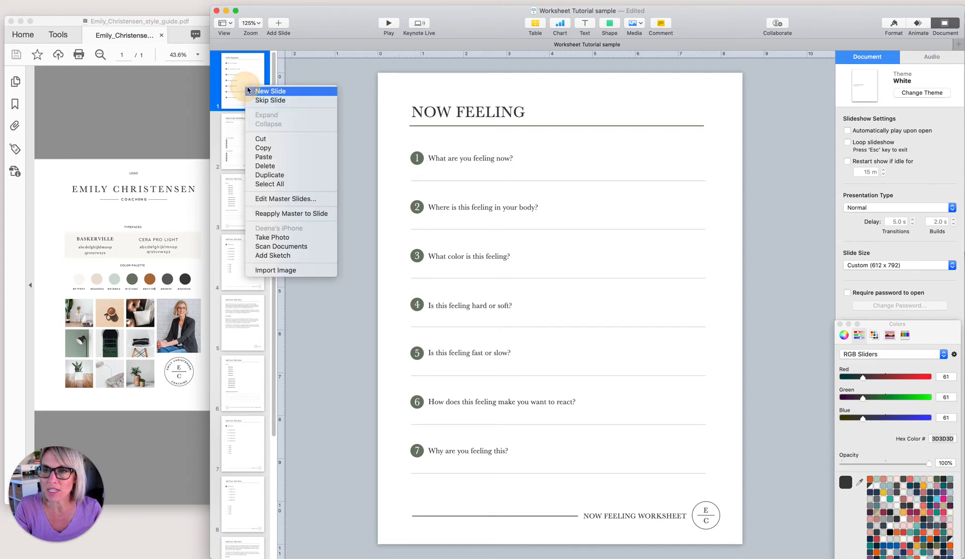
left_click(275, 177)
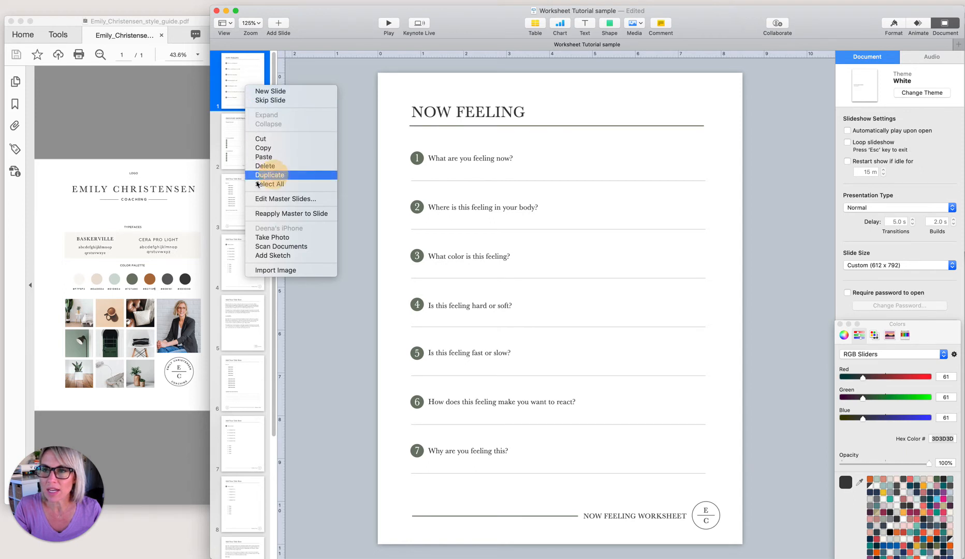
left_click(244, 137)
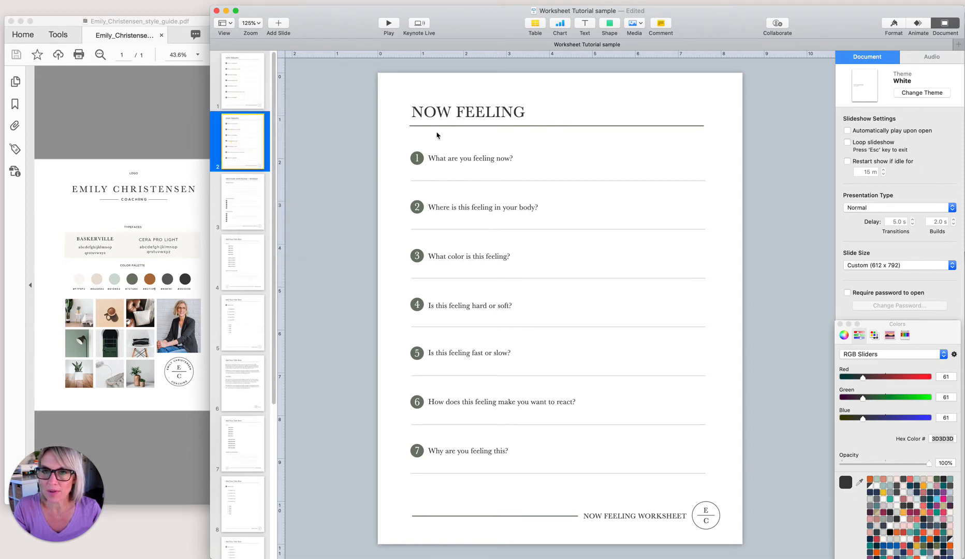
- Select the NOW FEELING heading text on slide 2 and show its text formatting settings
left_click(451, 114)
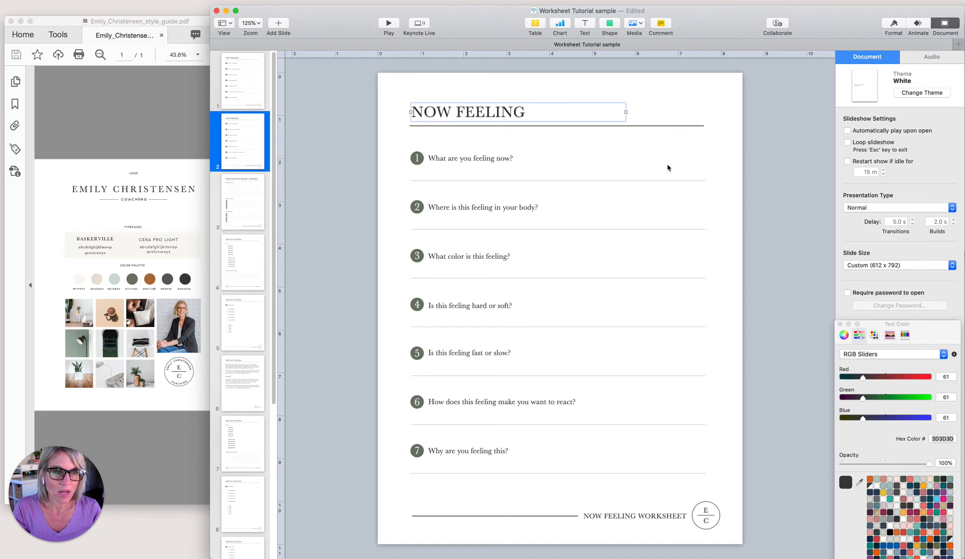
left_click(536, 113)
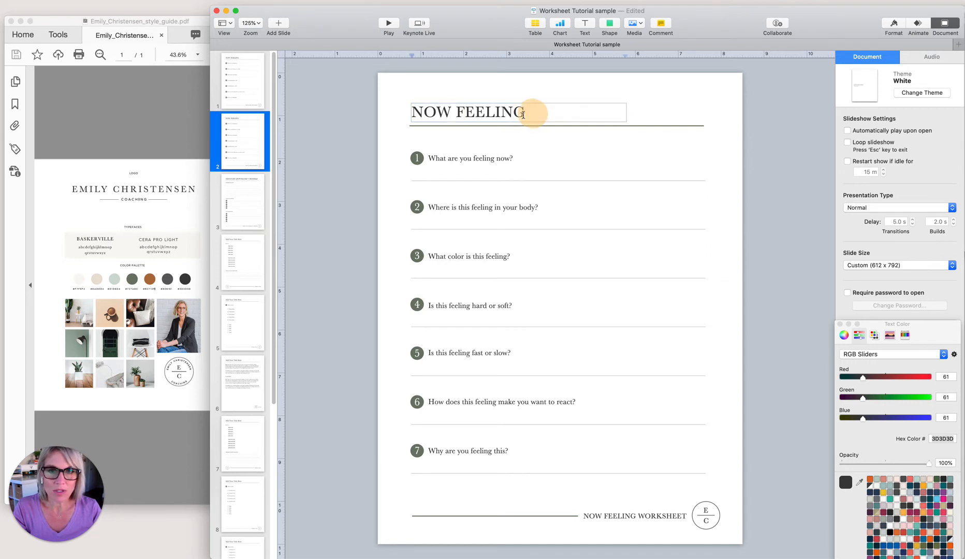
left_click_drag(522, 113, 416, 112)
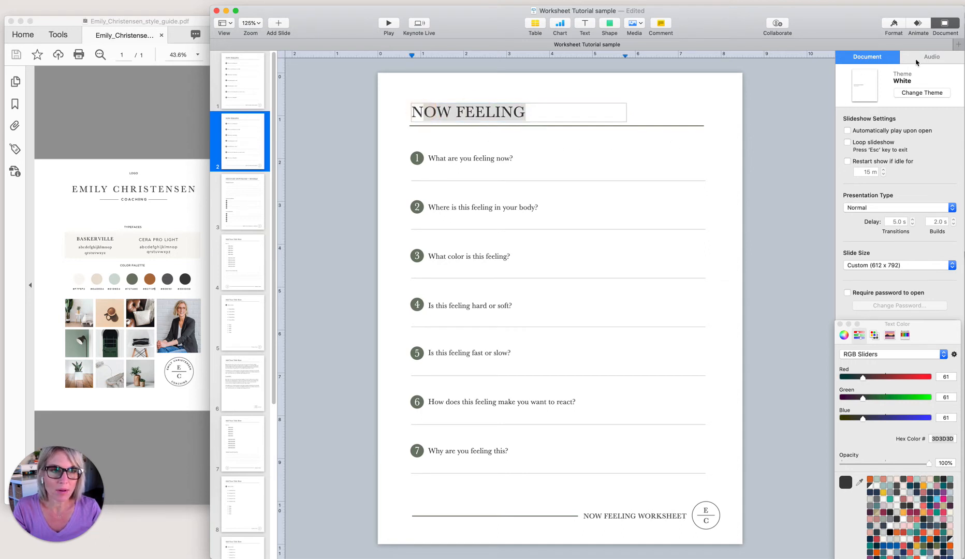
left_click(893, 26)
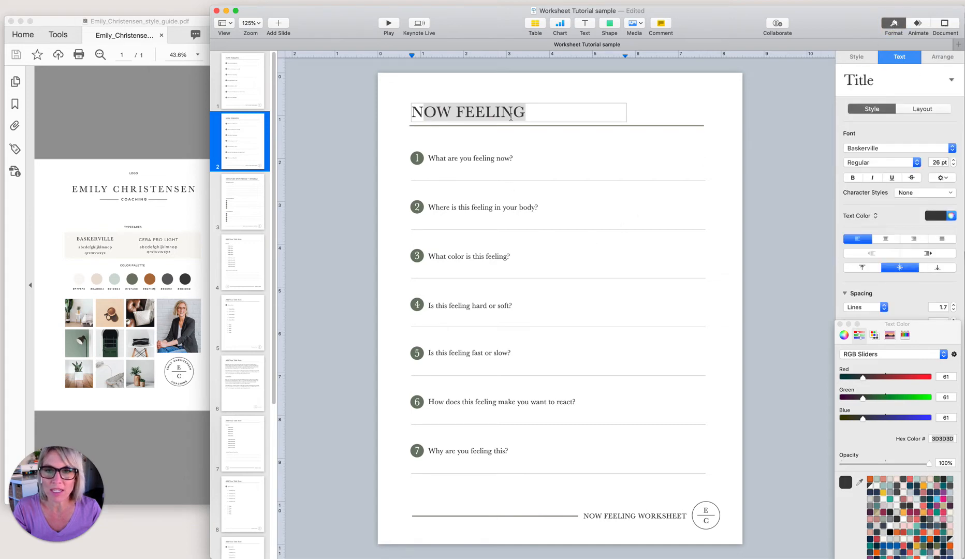
- Reselect the complete NOW FEELING heading text on slide 2 and copy it
left_click(536, 110)
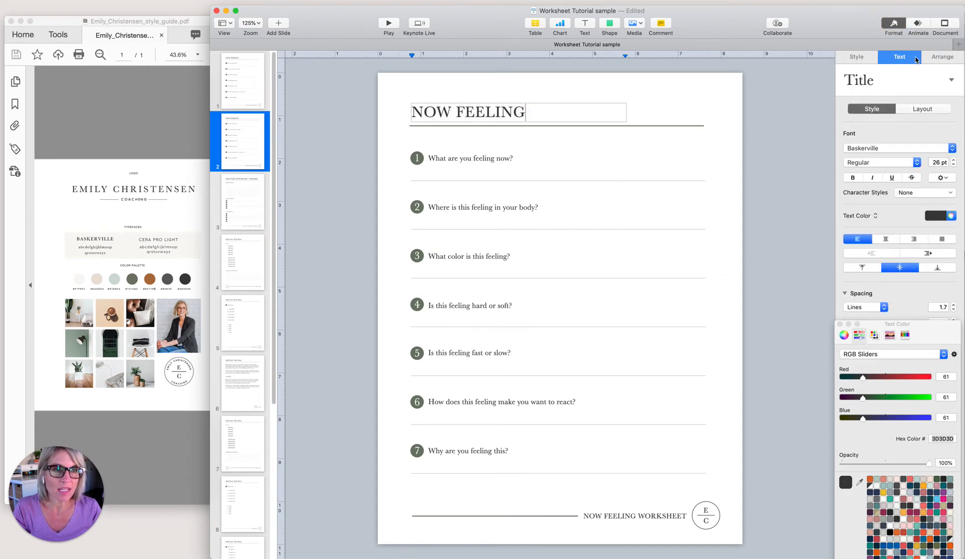
left_click(533, 109)
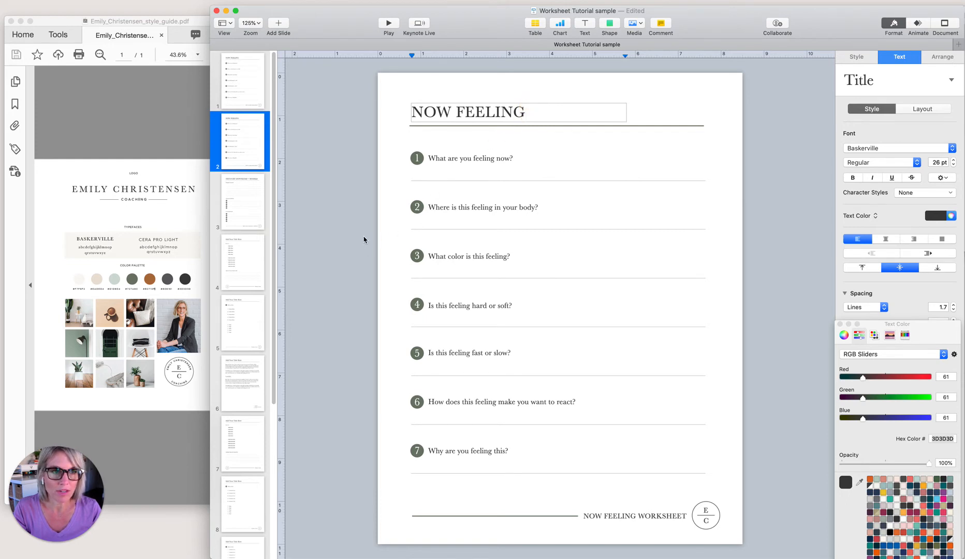
left_click_drag(531, 109, 413, 110)
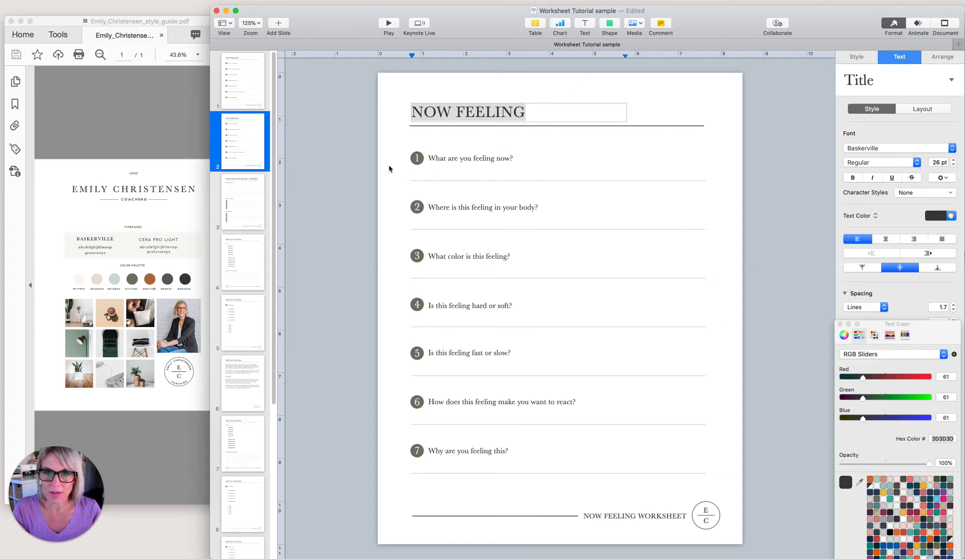
left_click_drag(529, 111, 414, 110)
key("super+c")
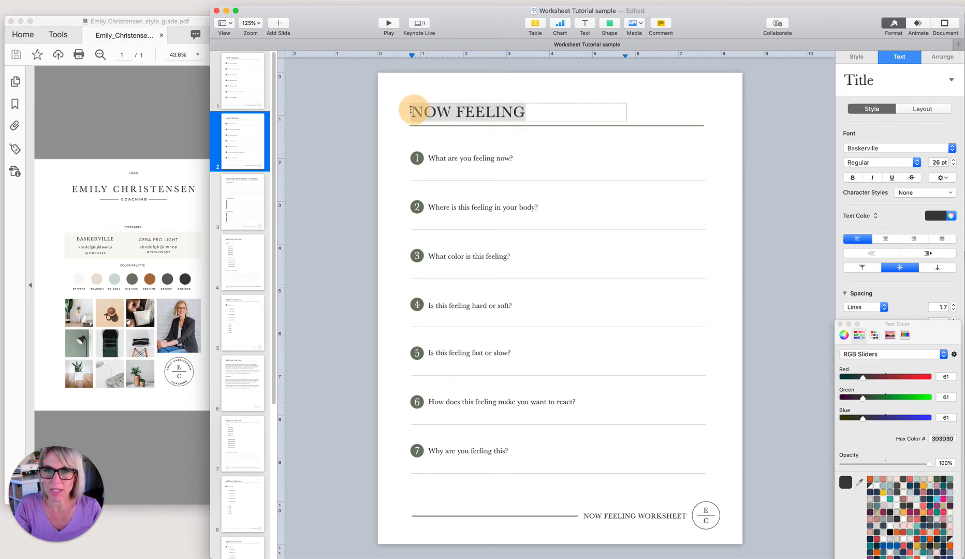
- Paste the copied words after the NOW FEELING heading, separated by a space, and widen its text box to the full rule length
left_click(532, 109)
key("super+v")
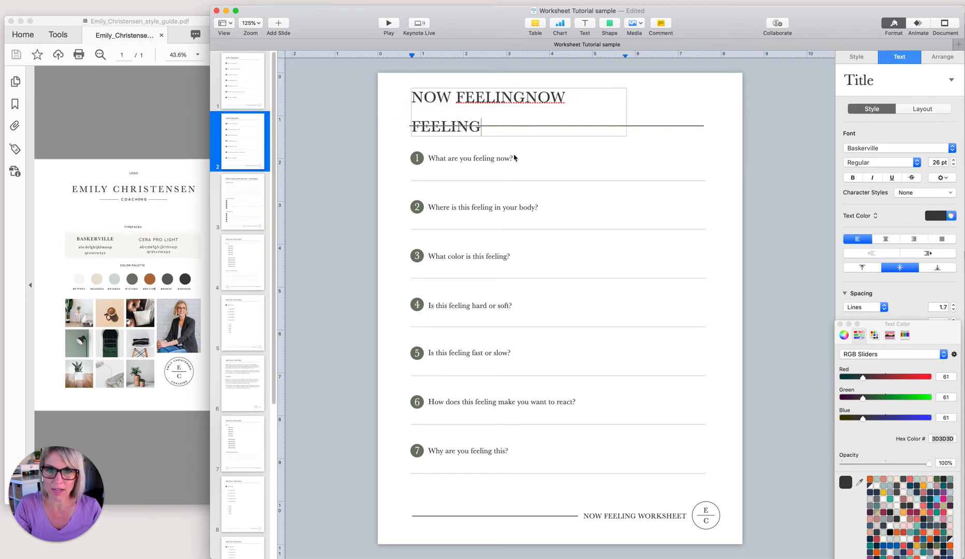
left_click(525, 98)
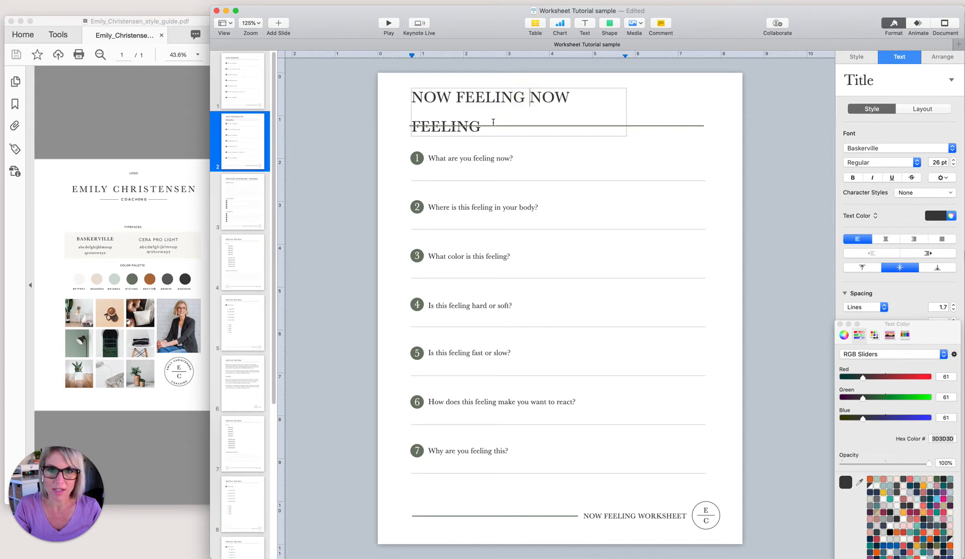
left_click(335, 310)
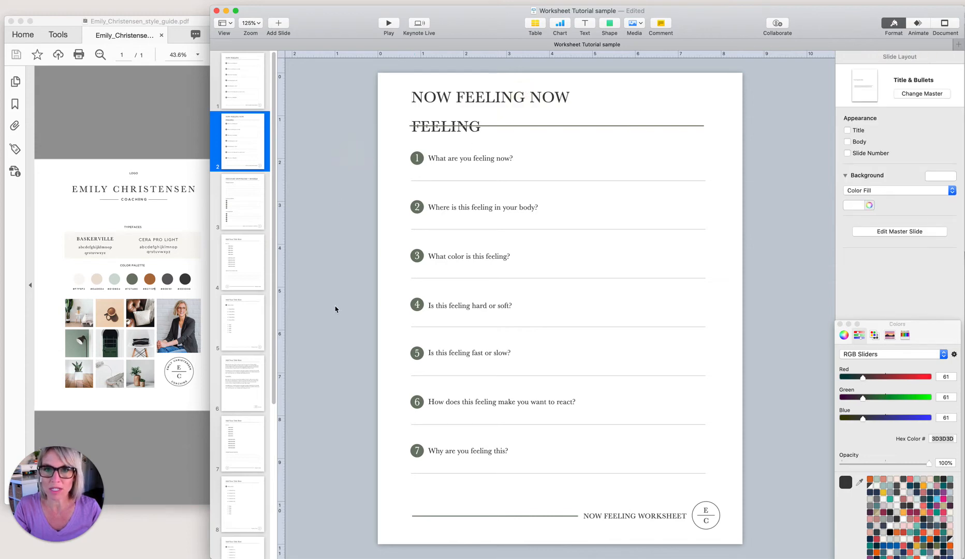
left_click(461, 100)
left_click_drag(627, 111, 702, 110)
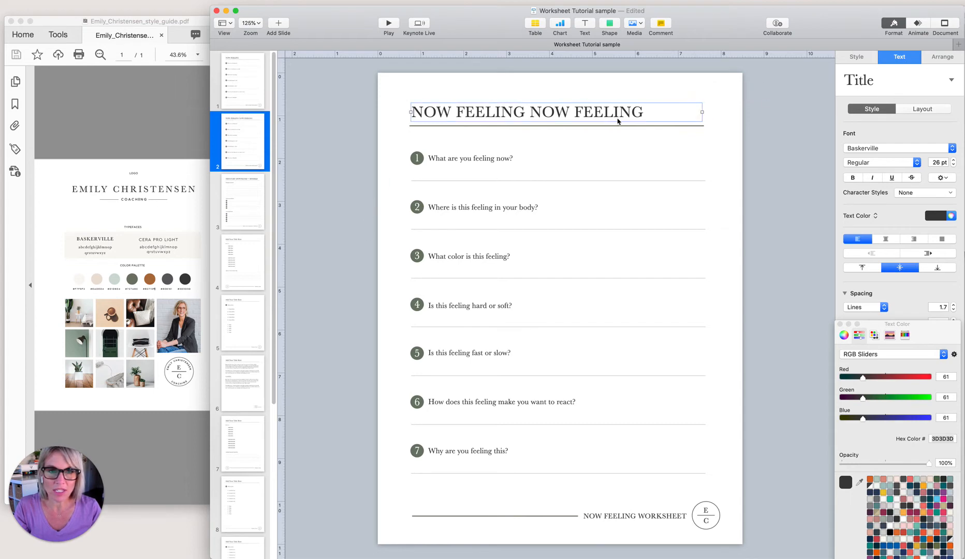
- Reduce the font size of the slide 2 heading to 23 pt so it fits comfortably above the rule
left_click(954, 166)
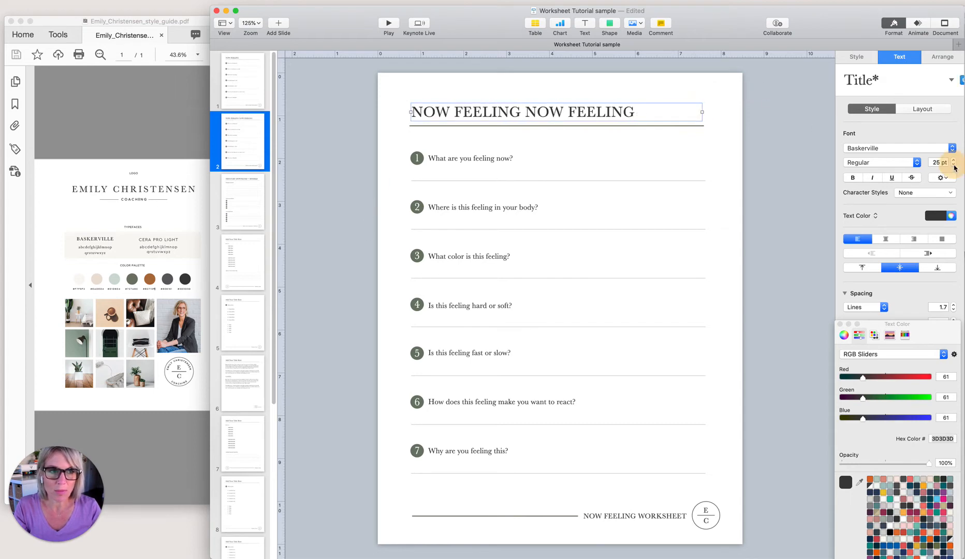
left_click(953, 165)
left_click(954, 165)
left_click(953, 165)
left_click(953, 165)
left_click(954, 165)
left_click(954, 165)
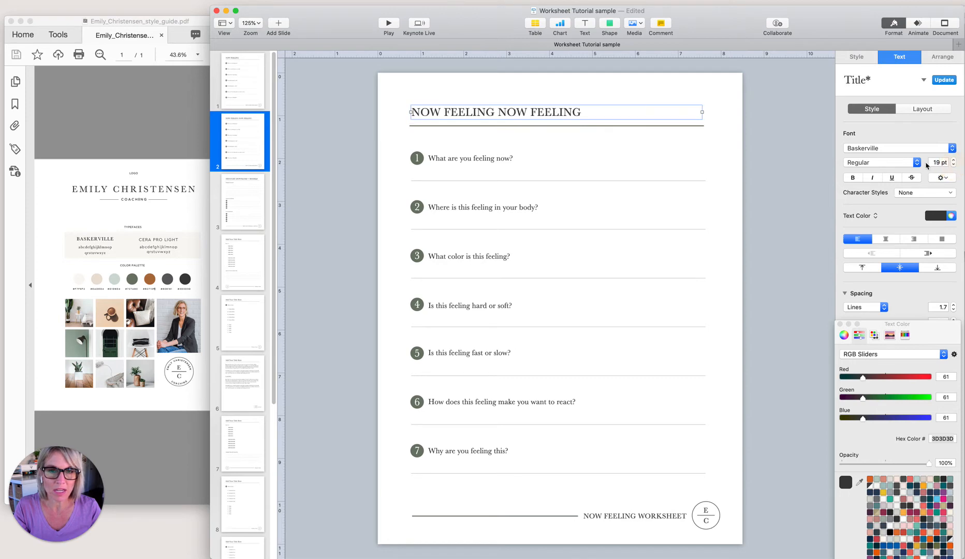
left_click(953, 159)
left_click(954, 160)
left_click(954, 160)
left_click(953, 160)
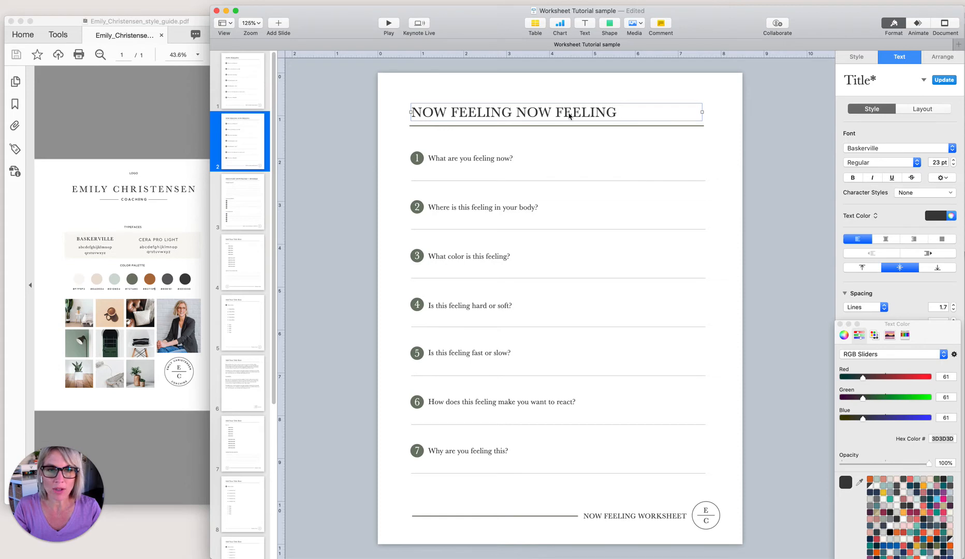
- Create a new paragraph style named Title Smaller from the resized heading
left_click(924, 82)
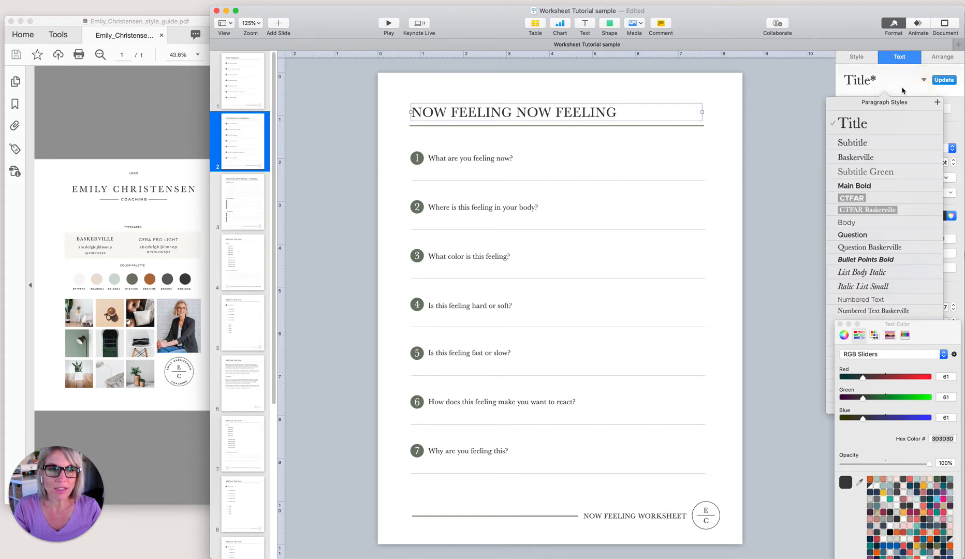
left_click(937, 104)
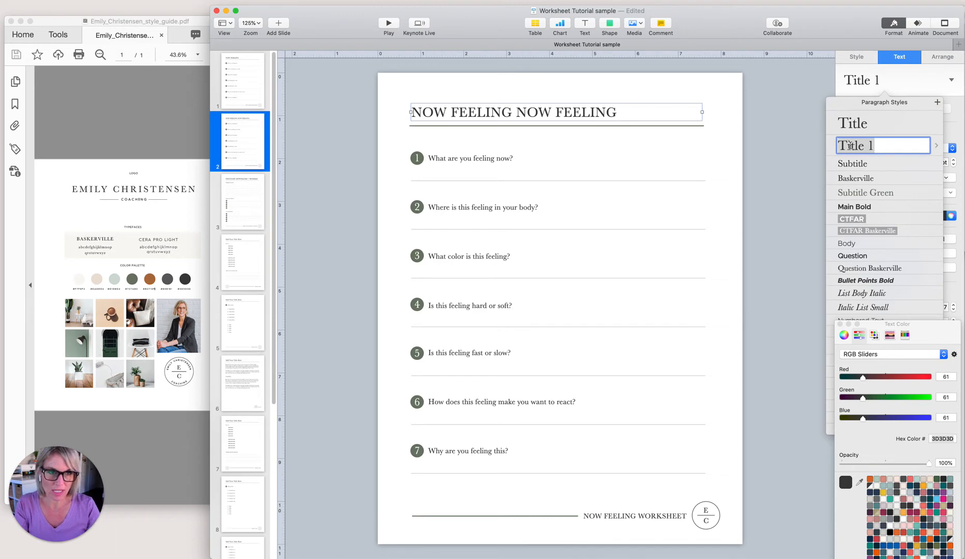
left_click(881, 148)
key("BackSpace")
type("Sm")
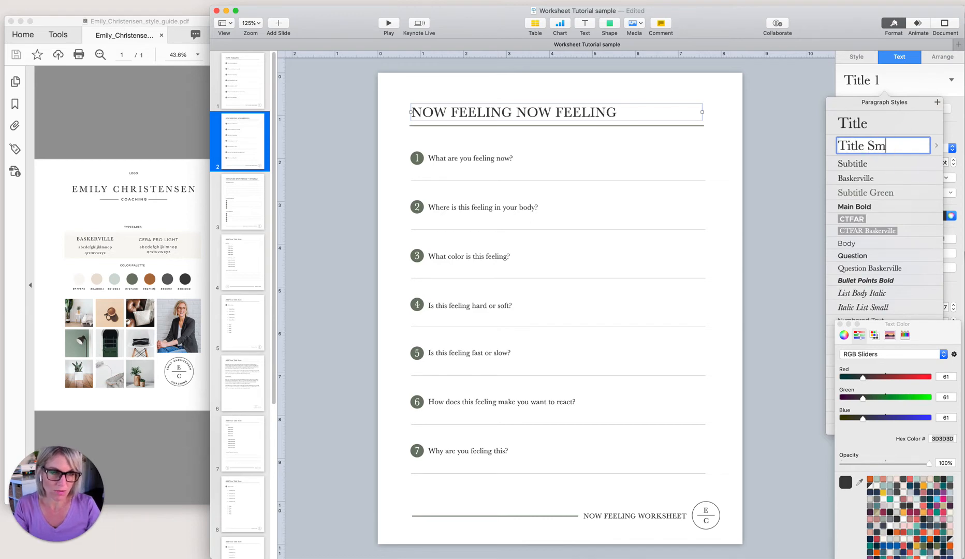
type("aller")
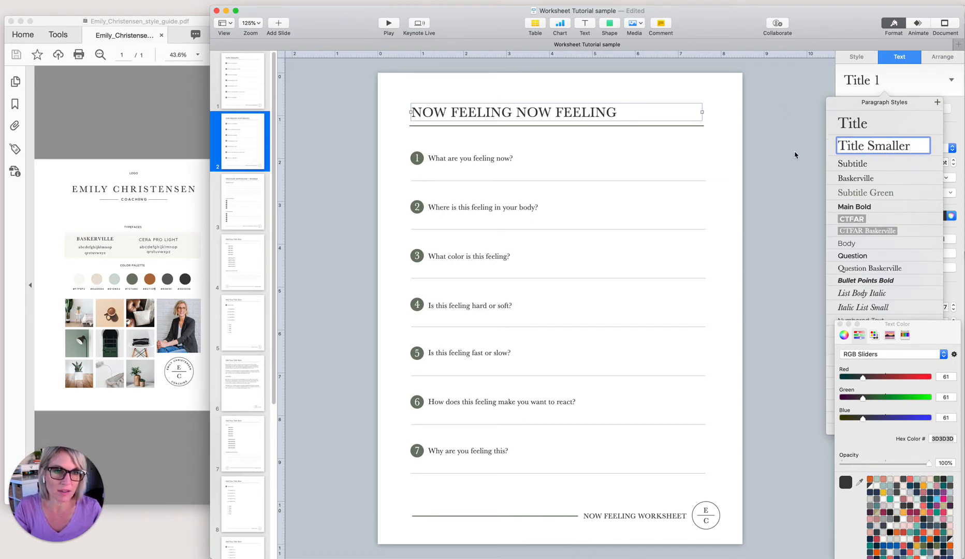
left_click(731, 91)
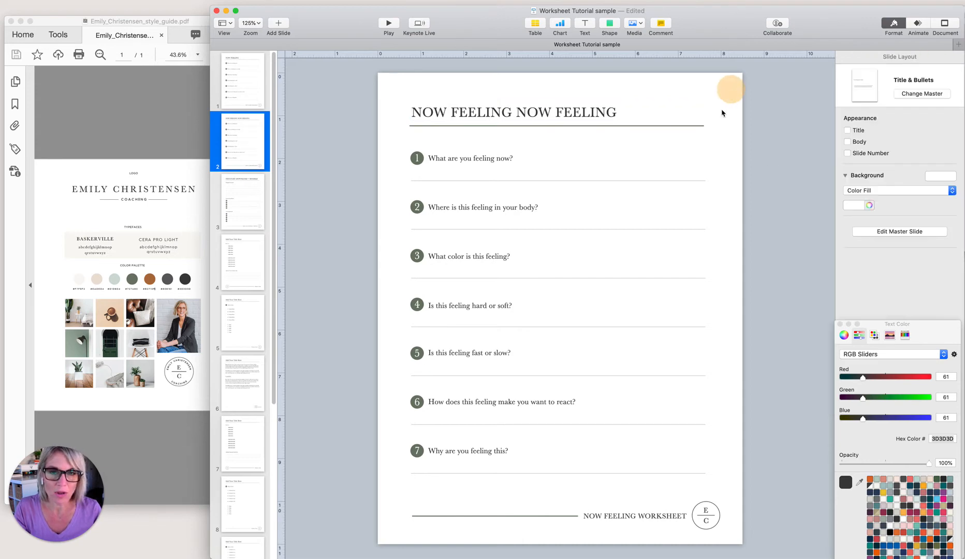
- Reselect the slide 2 heading and reposition the Text Color and presentation windows so all text formatting and advanced options fit on screen
left_click(480, 116)
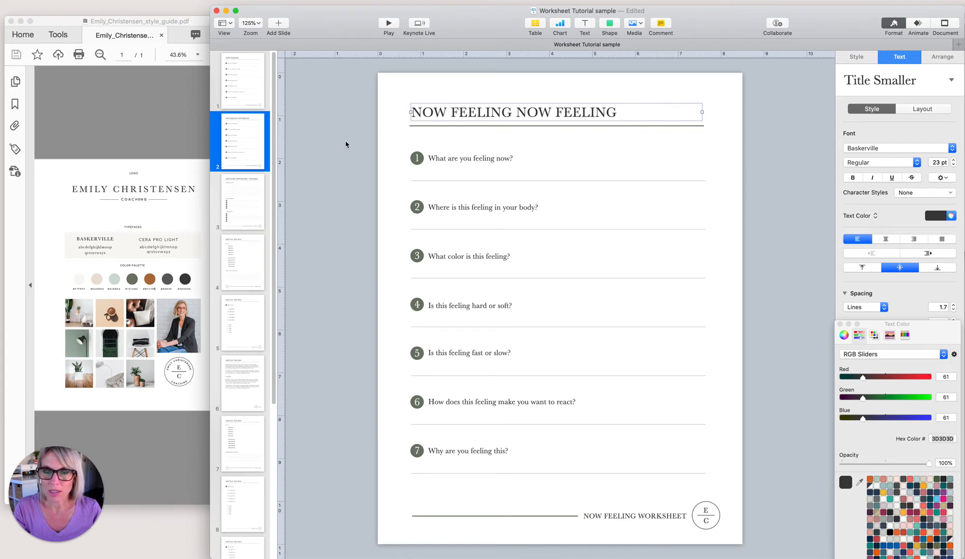
left_click(492, 89)
left_click(491, 114)
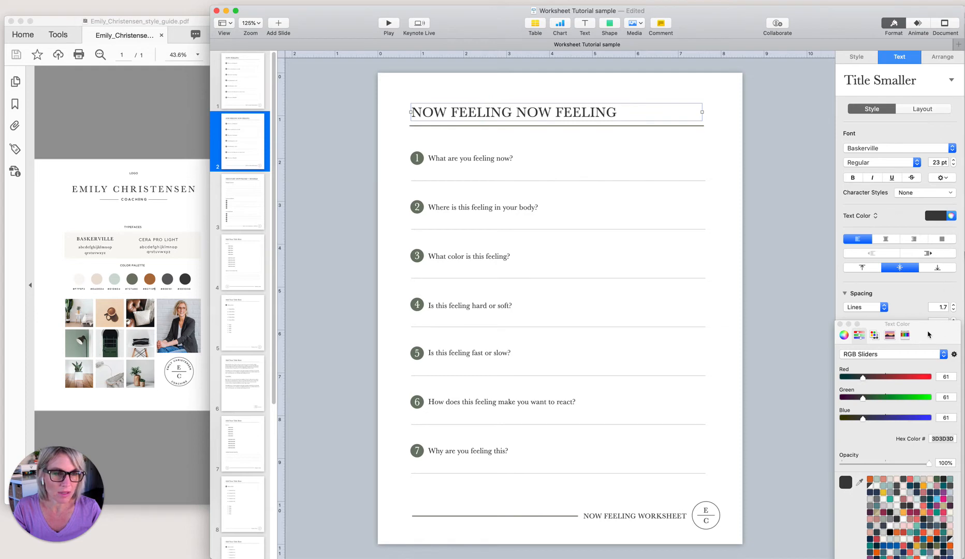
left_click_drag(929, 335, 934, 384)
left_click_drag(933, 414, 938, 441)
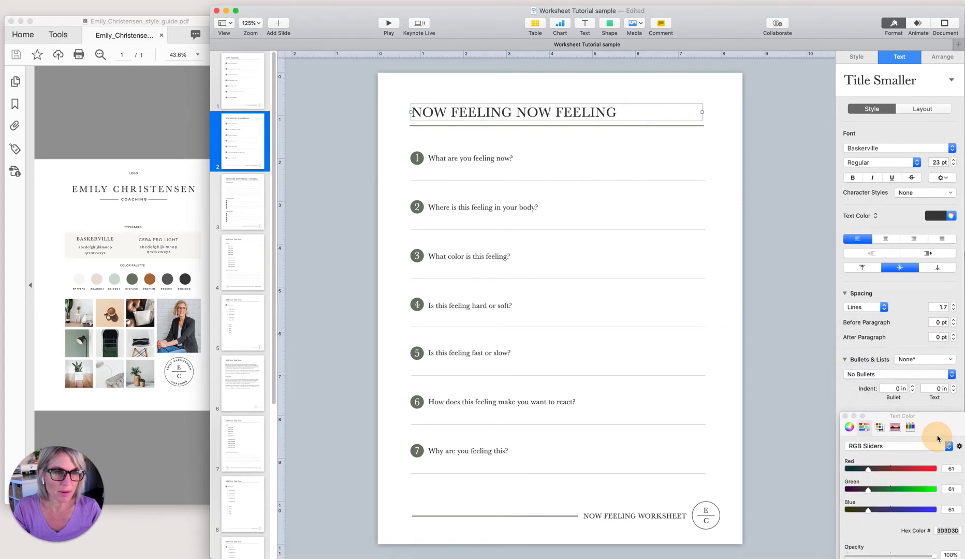
left_click(942, 195)
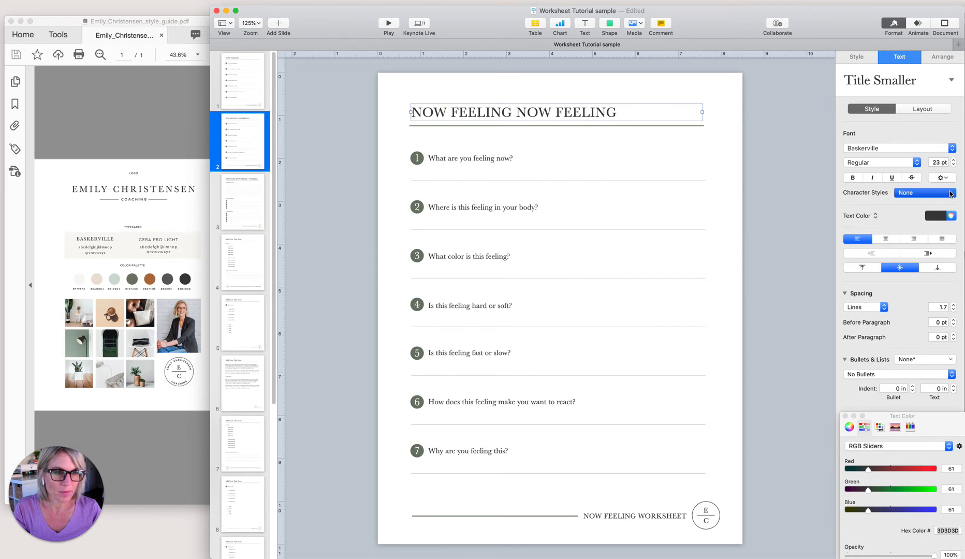
left_click(867, 193)
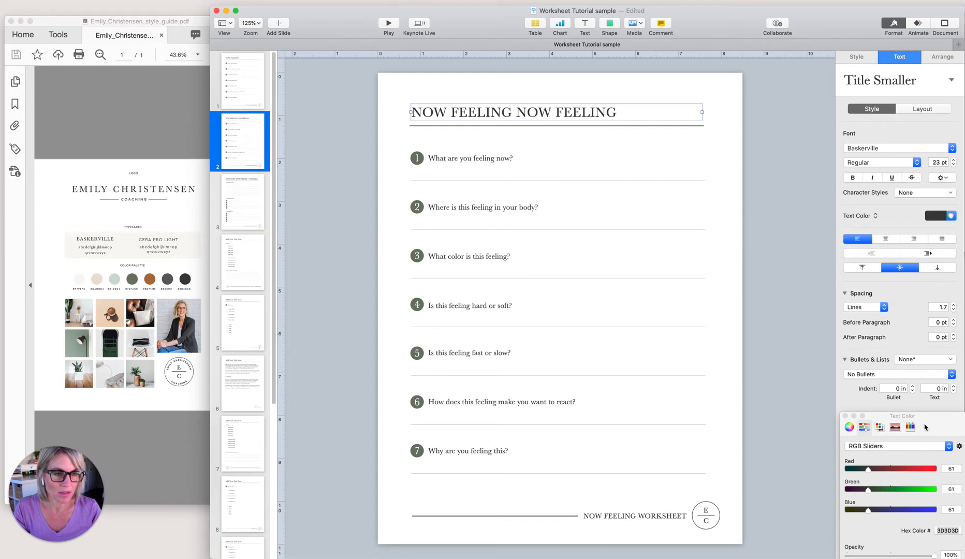
mouse_move(925, 427)
left_mouse_down()
mouse_move(923, 461)
mouse_move(927, 434)
left_mouse_up()
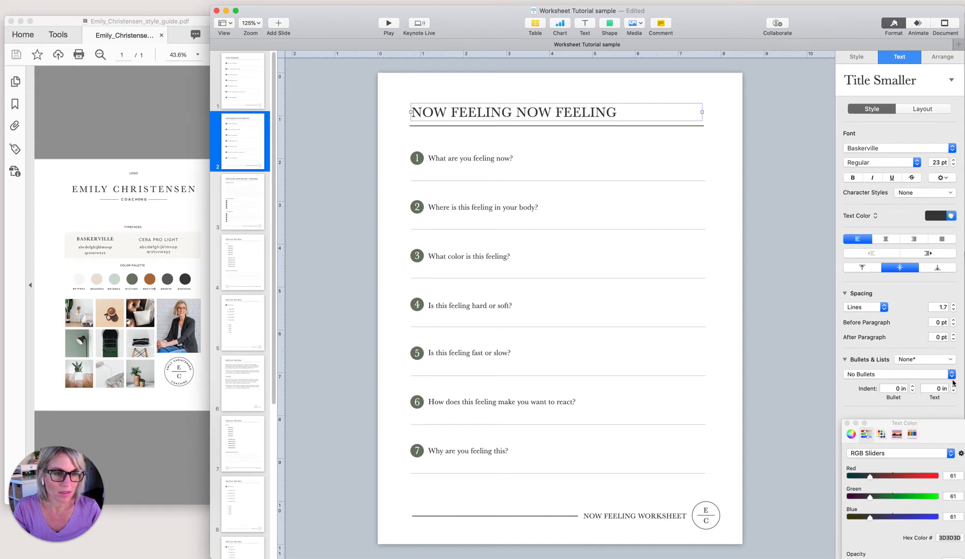
left_click(943, 179)
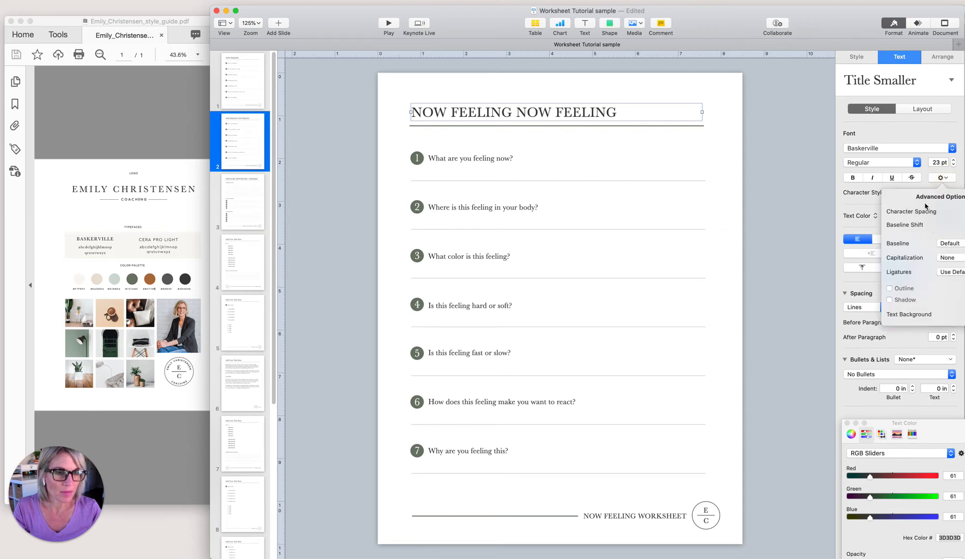
left_click_drag(847, 13, 797, 11)
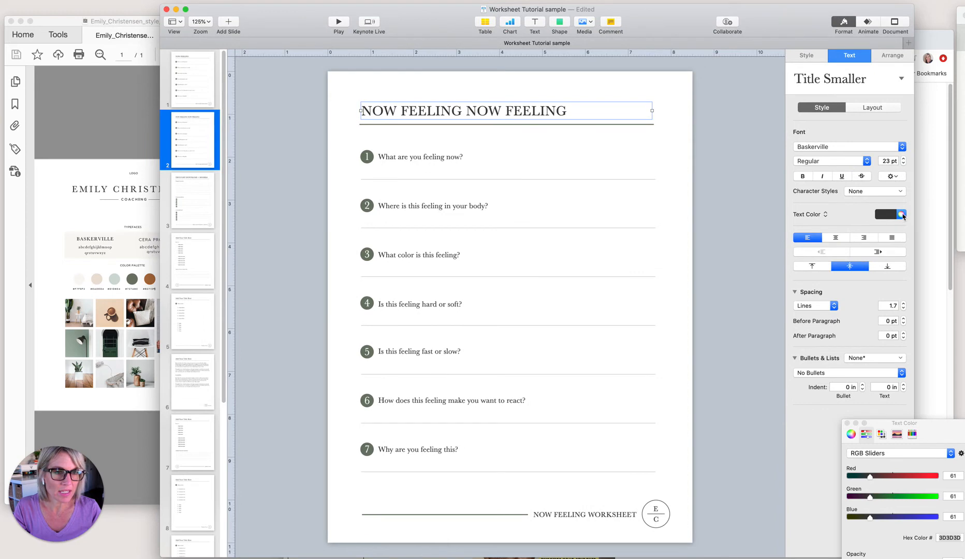
- Set the repeated NOW FEELING heading's capitalization to All Caps and recheck that setting
left_click(892, 177)
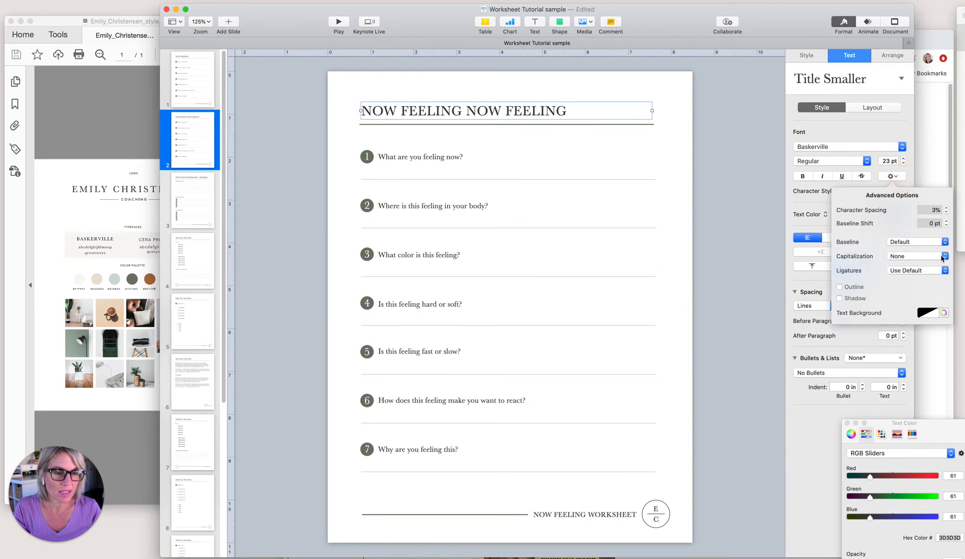
left_click(945, 257)
left_click(902, 266)
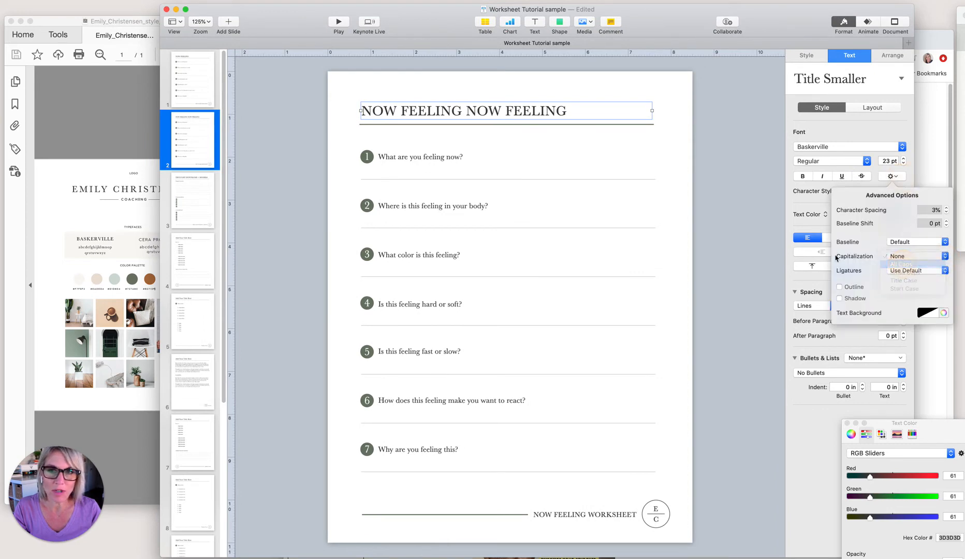
left_click(567, 112)
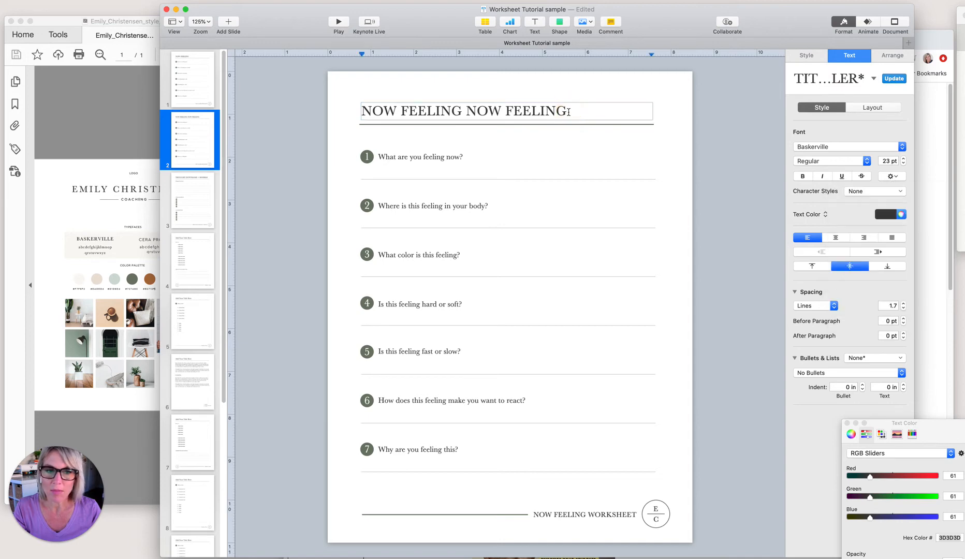
left_click(566, 90)
left_click(558, 111)
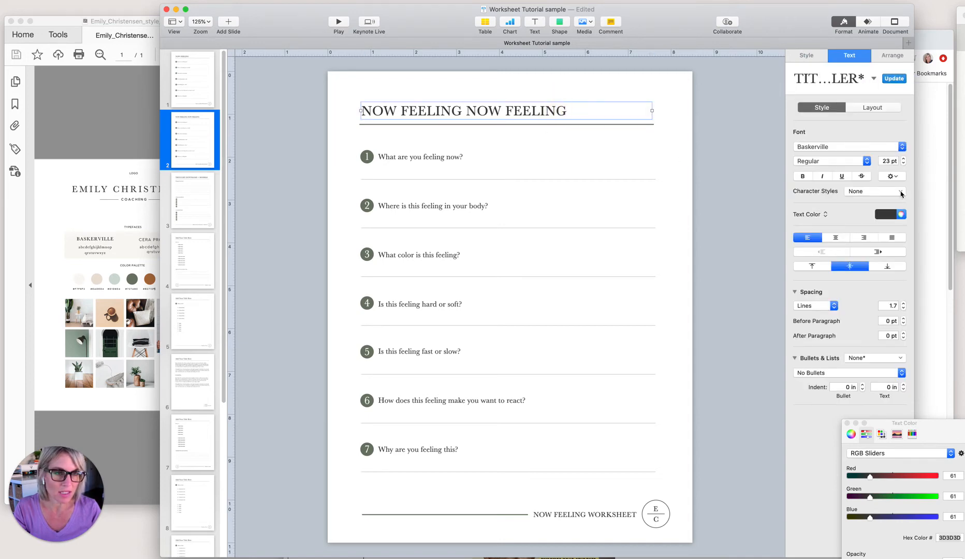
left_click(892, 176)
left_click(944, 256)
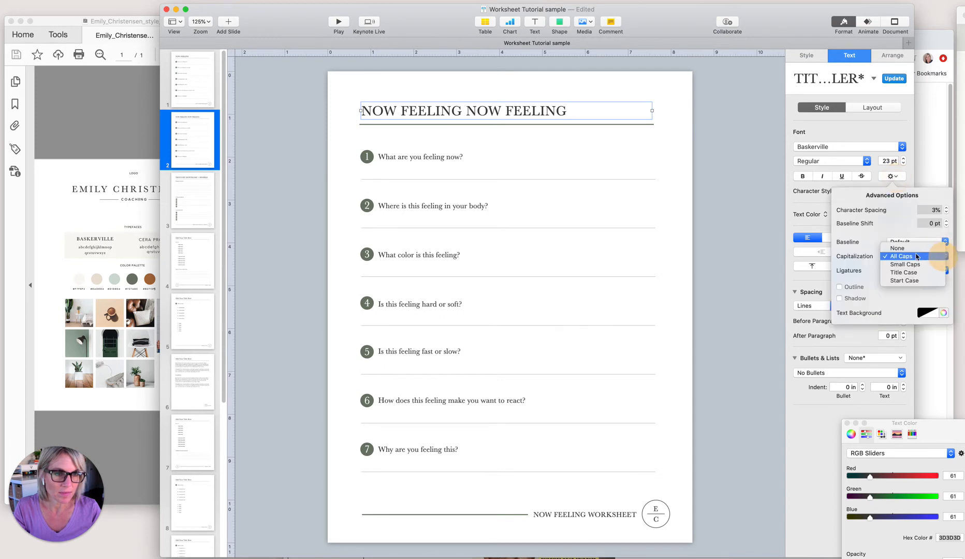
left_click(903, 256)
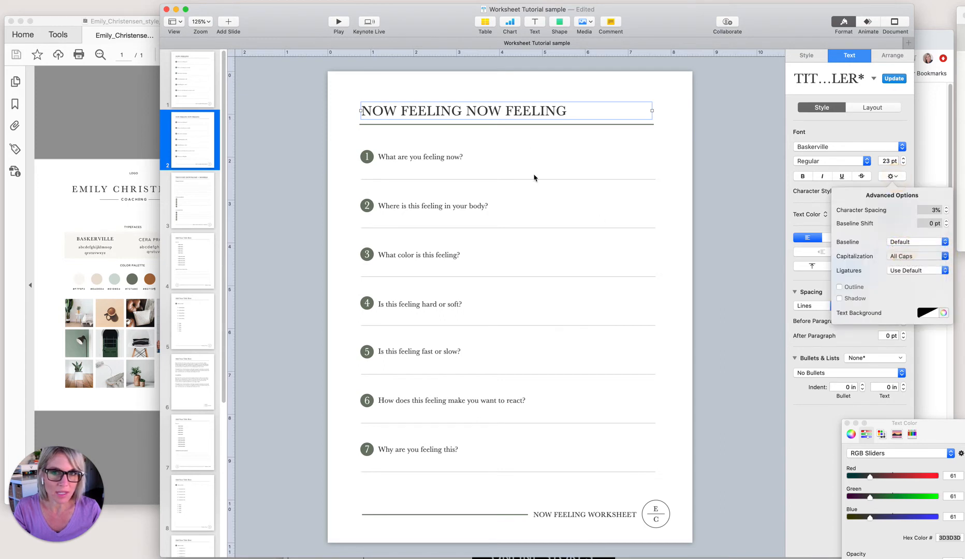
- Replace the slide 2 heading text with "Now Feeling Worksheet" in mixed case
left_click(563, 112)
left_click_drag(568, 111, 363, 110)
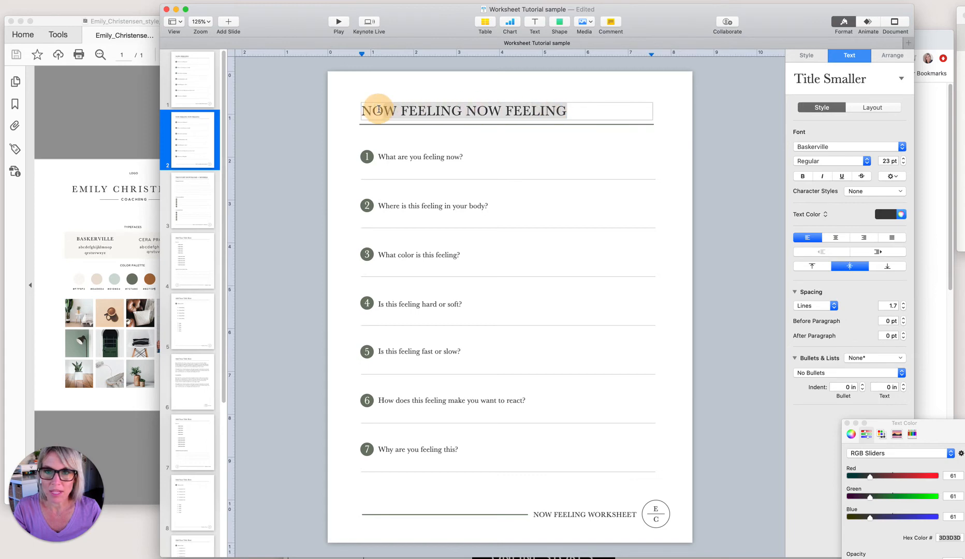
type("NO")
key("BackSpace")
type("ow ")
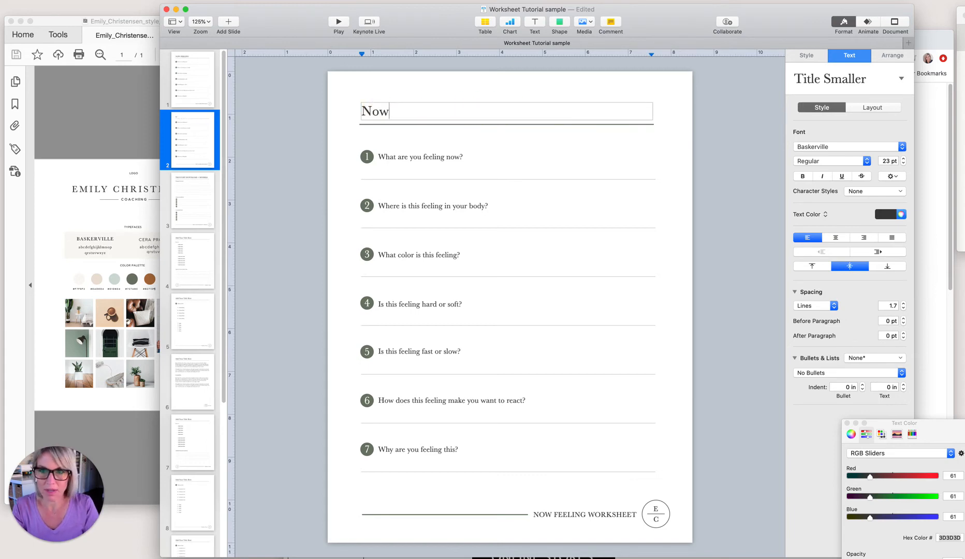
type("Feeling")
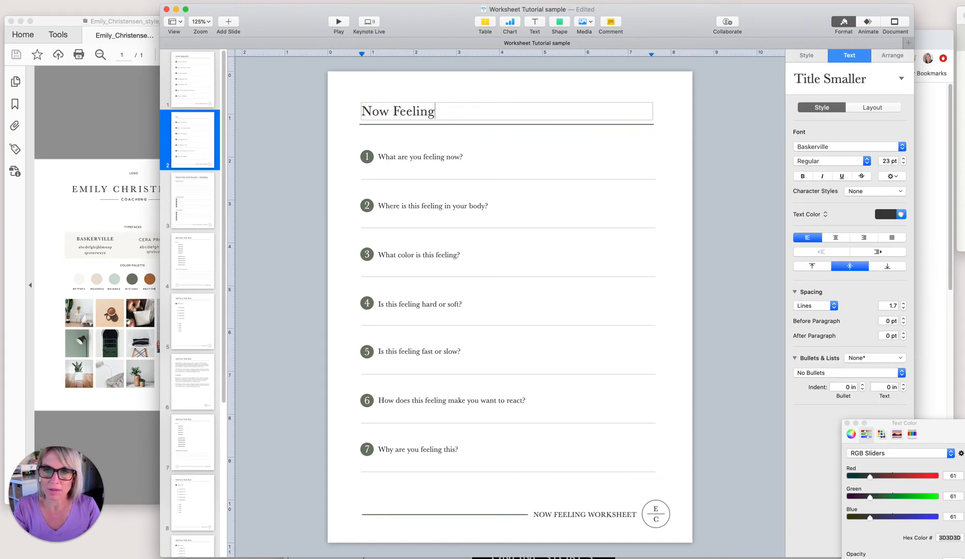
type(" Works")
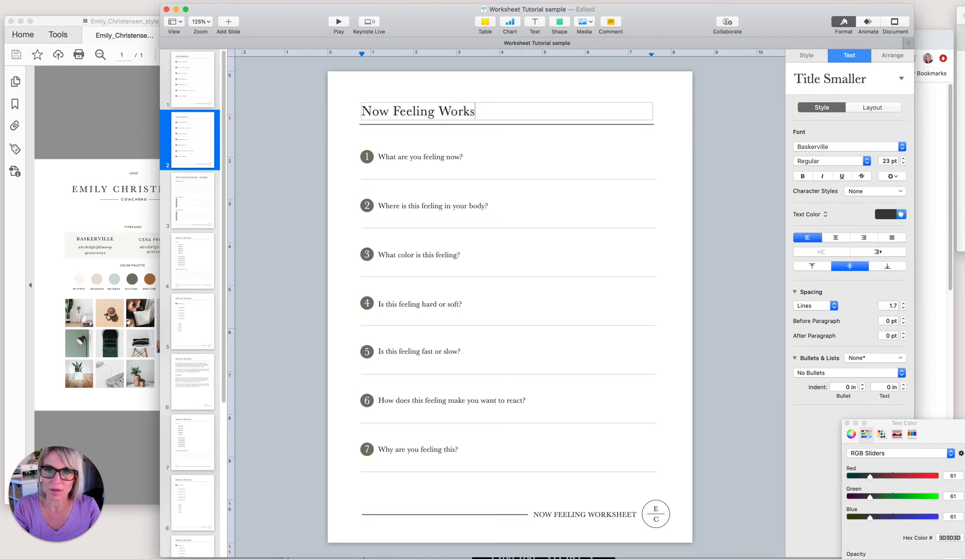
type("heet")
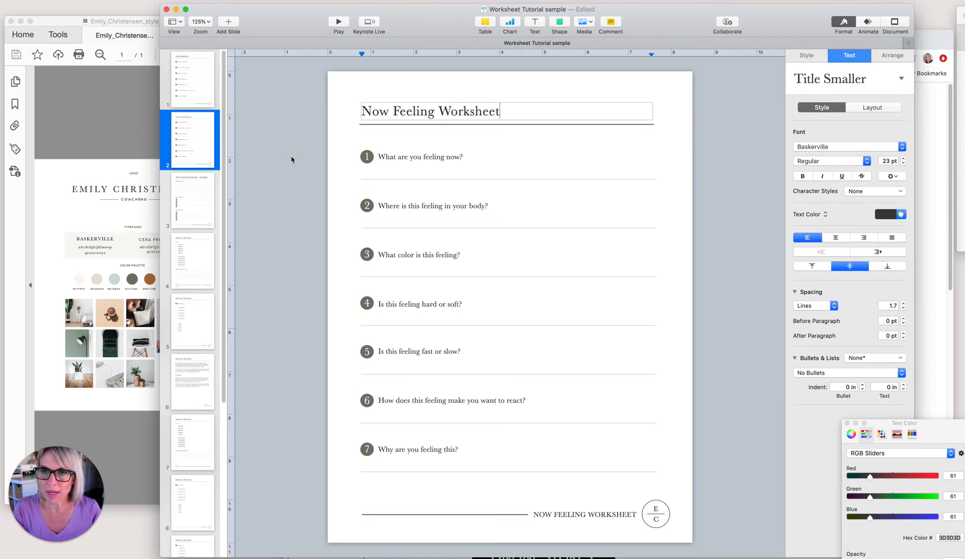
left_click(292, 160)
- Try All Caps on the slide 2 heading, and set its capitalization to Title Case
left_click(393, 112)
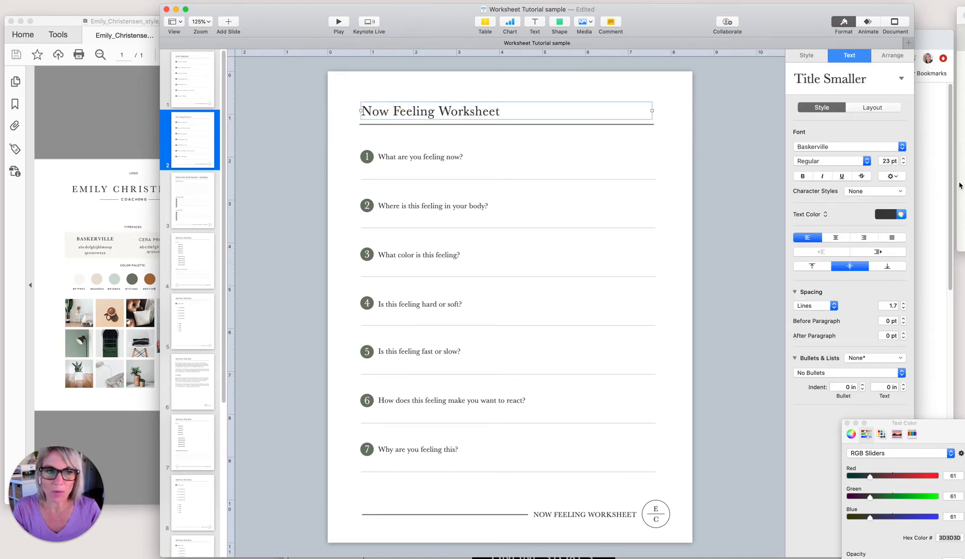
left_click(892, 176)
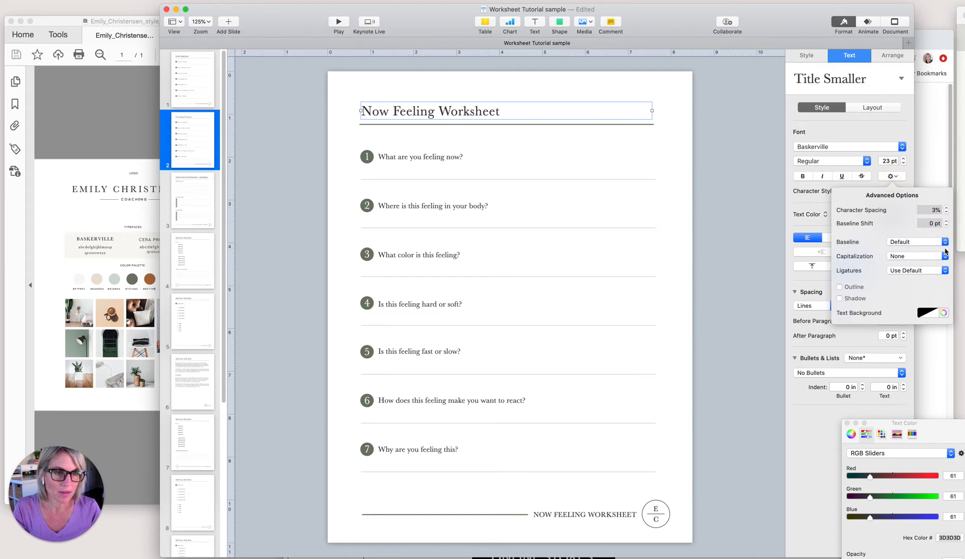
left_click(944, 256)
left_click(903, 266)
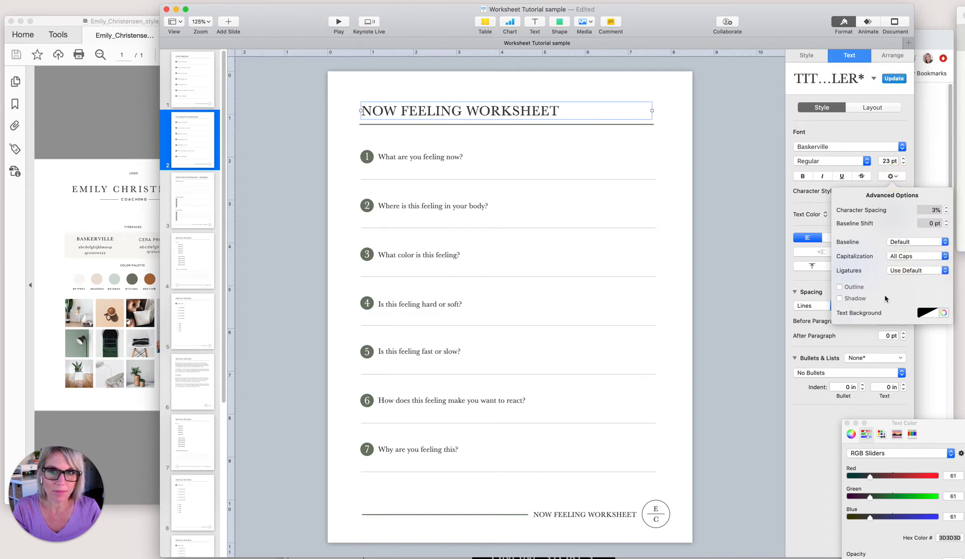
left_click(944, 258)
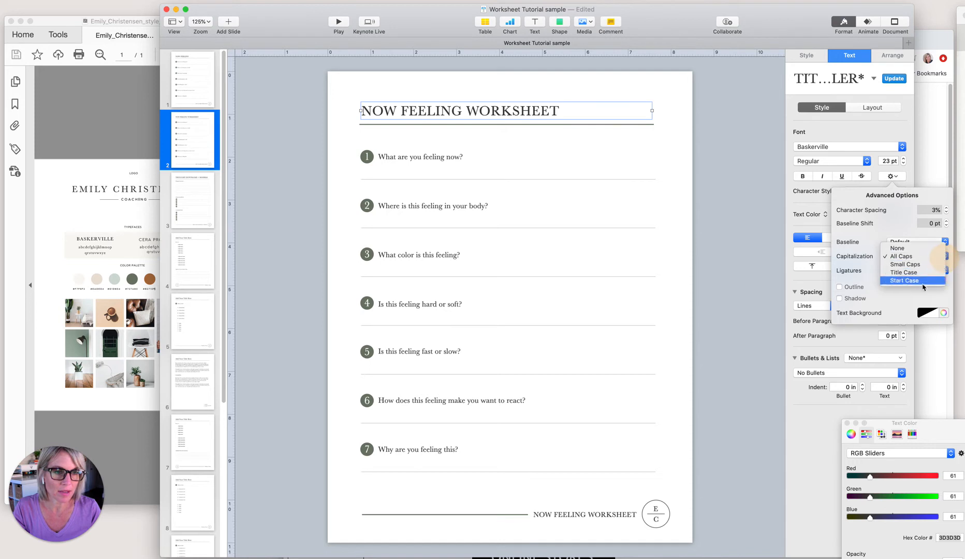
left_click(904, 273)
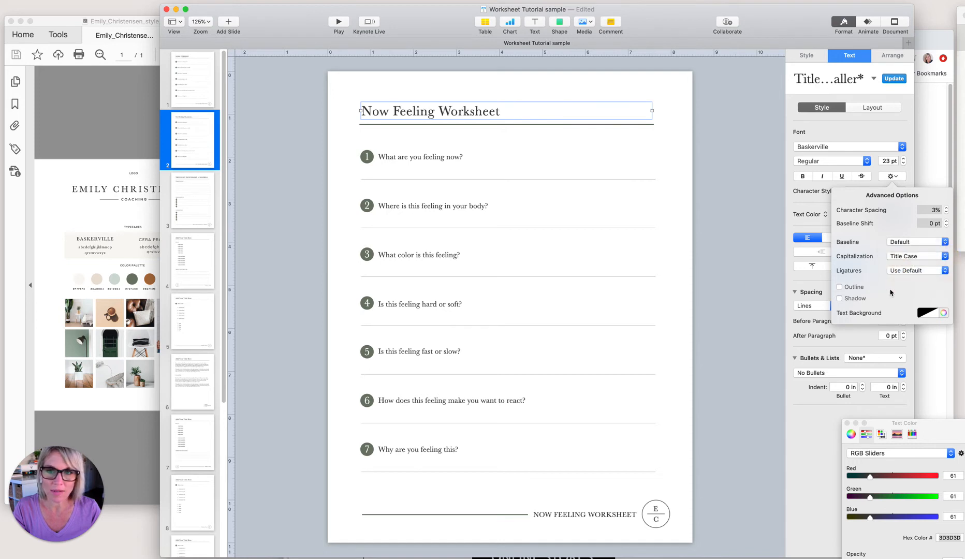
left_click(459, 85)
- Enlarge the first question's text to 14 pt and save it as a new paragraph style named Question Baskerville 13
left_click(358, 162)
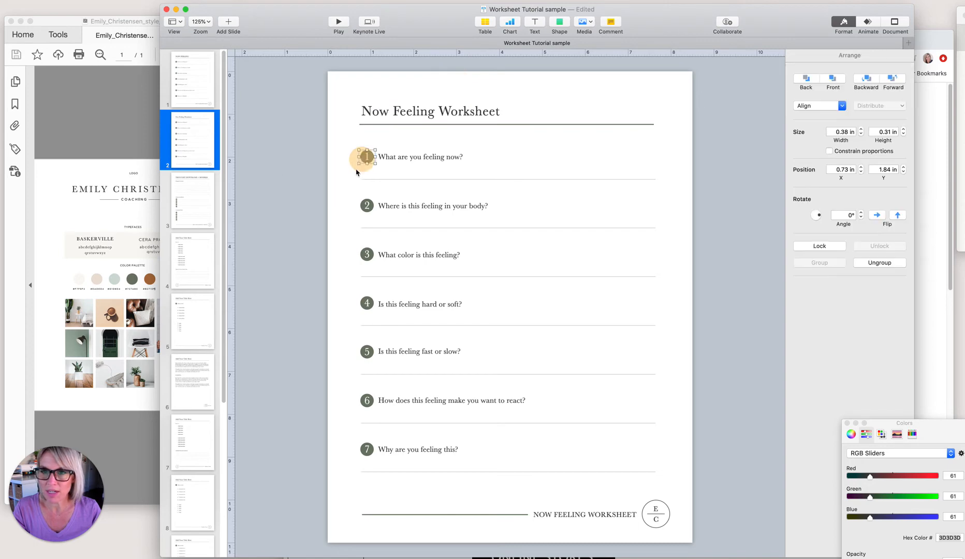
left_click(319, 208)
left_click(406, 158)
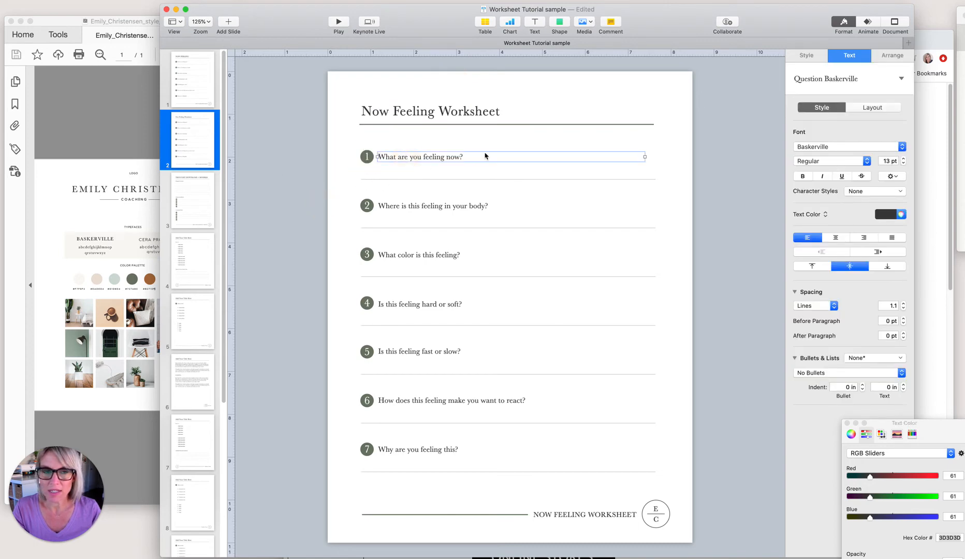
left_click(466, 156)
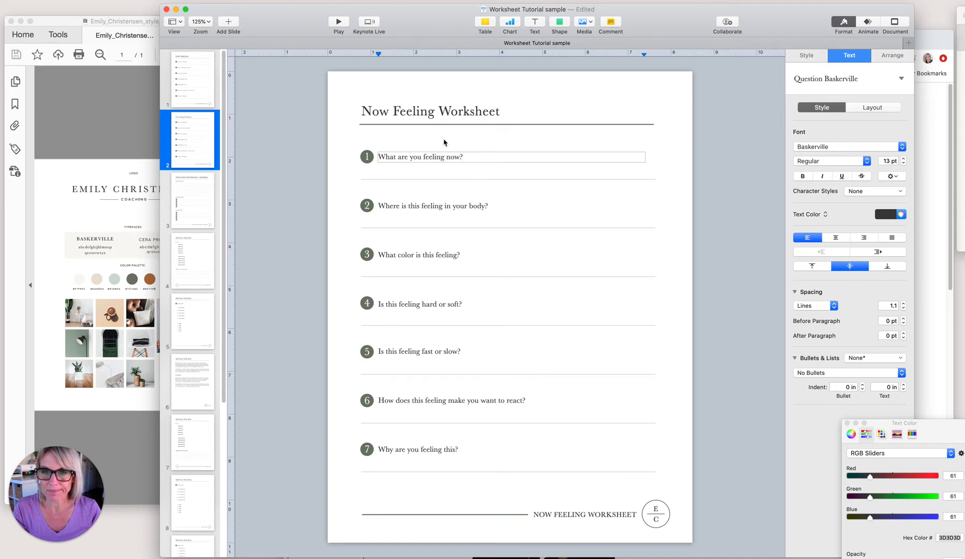
left_click(464, 156)
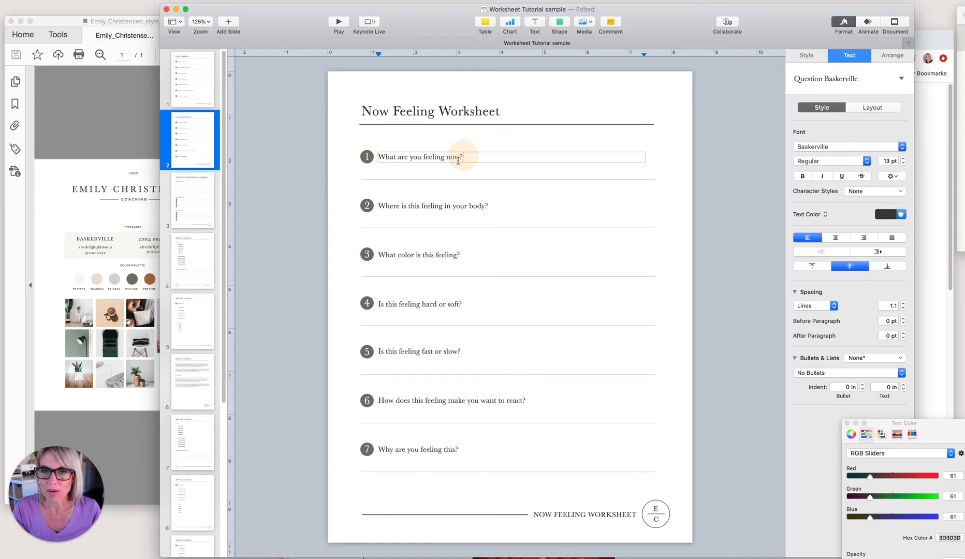
left_click_drag(463, 156, 372, 156)
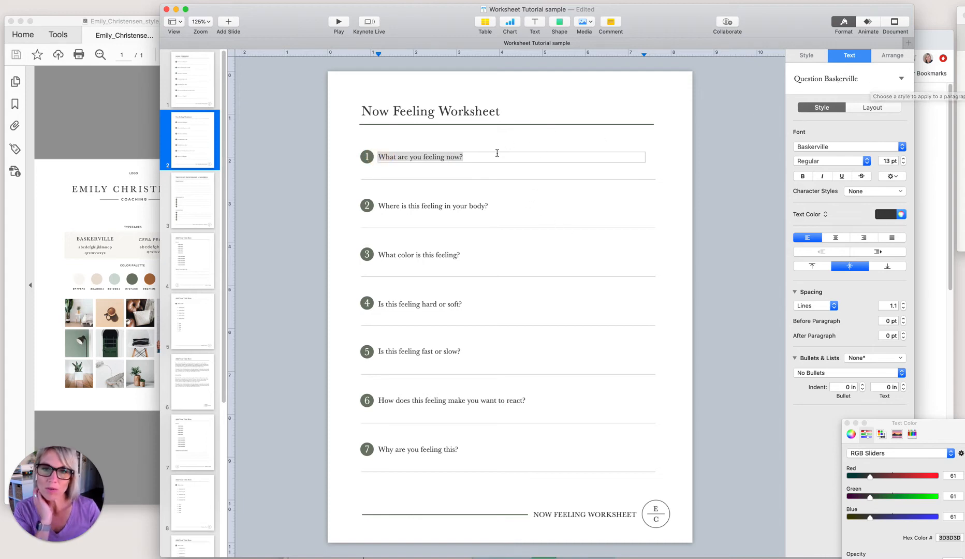
left_click(903, 159)
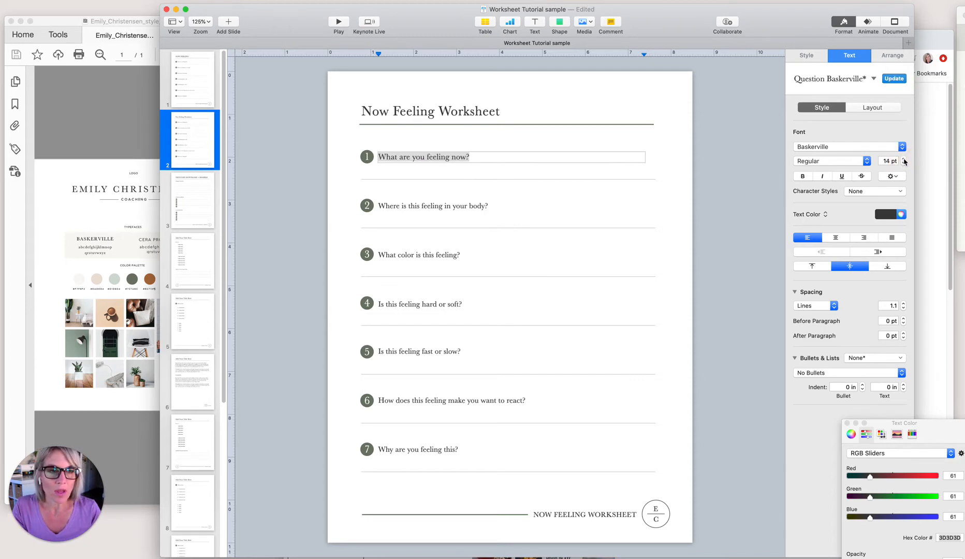
left_click(875, 79)
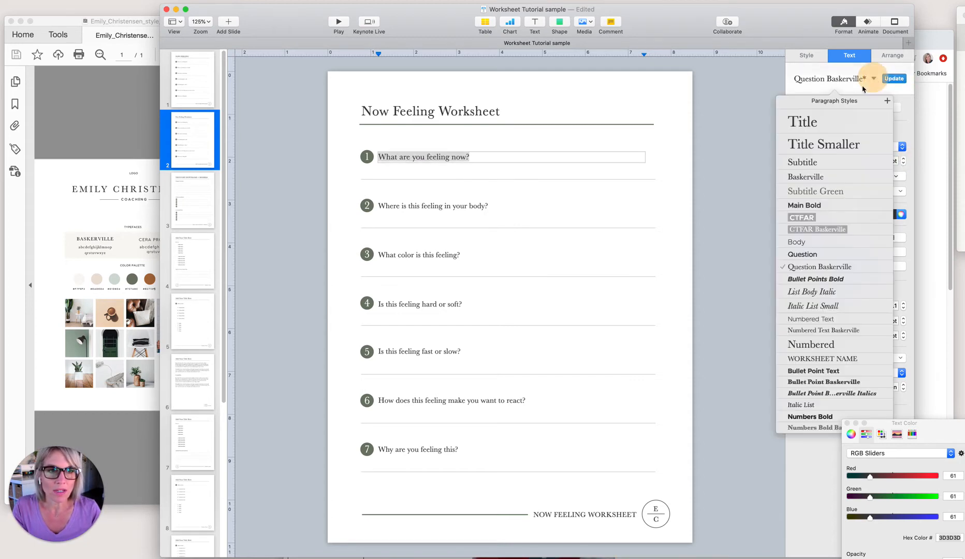
left_click(888, 101)
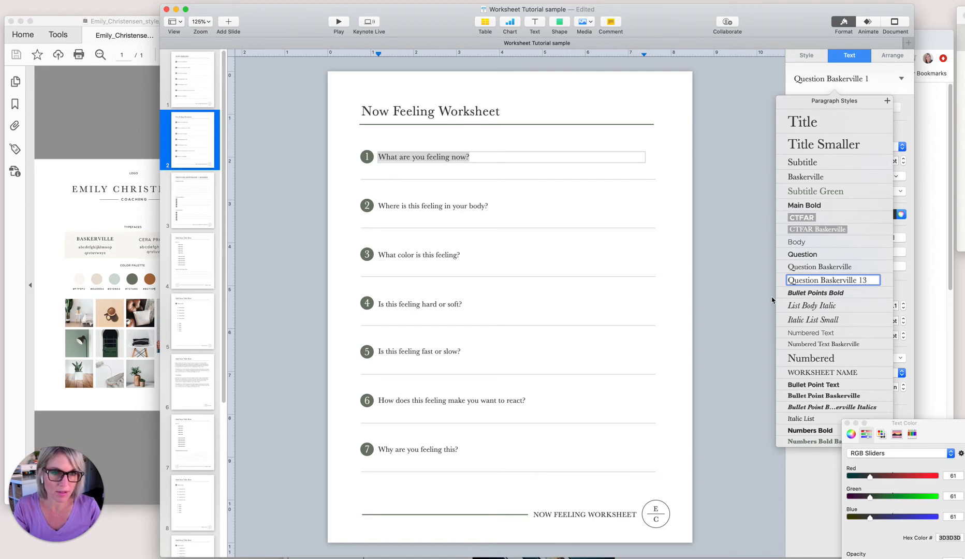
left_click(757, 307)
- Rename the first question's new paragraph style to Question Baskerville 14
left_click(424, 157)
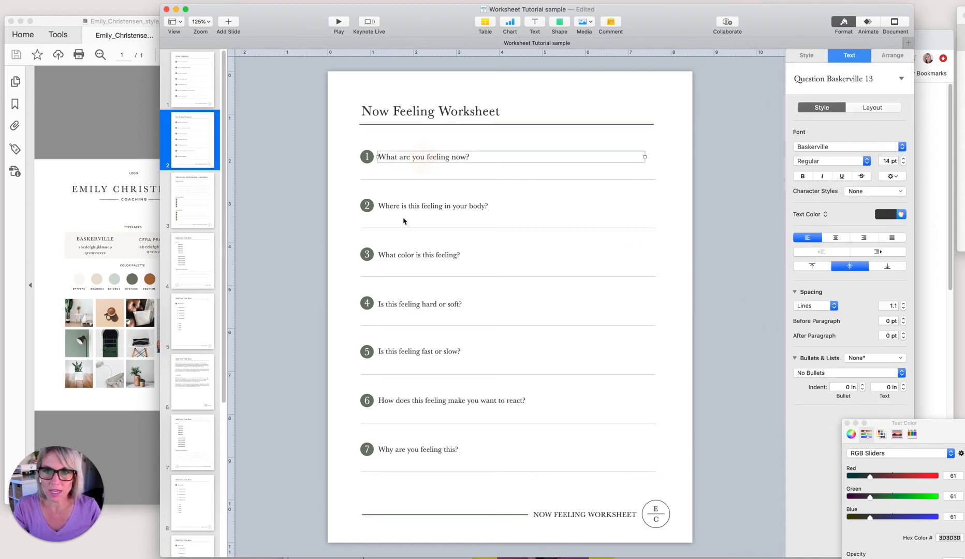
left_click(903, 79)
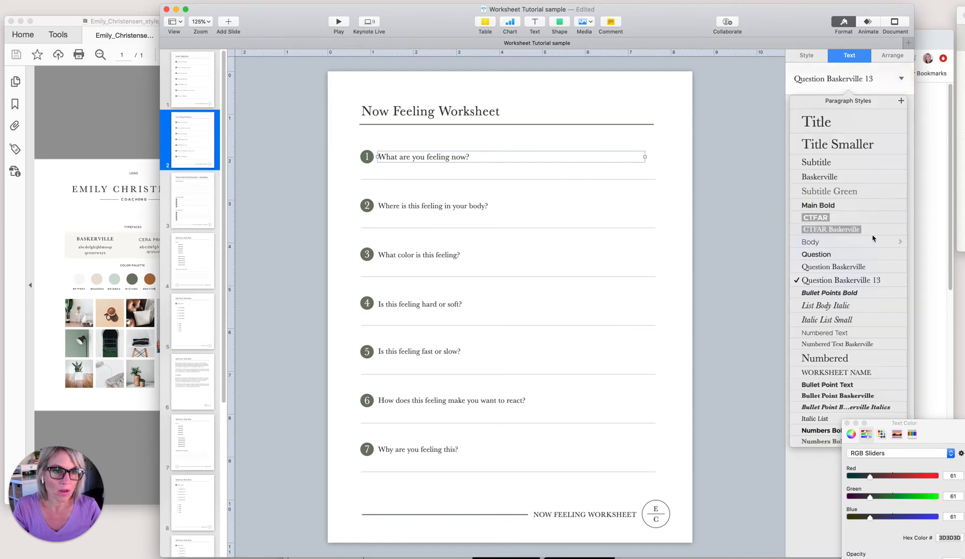
left_click(899, 281)
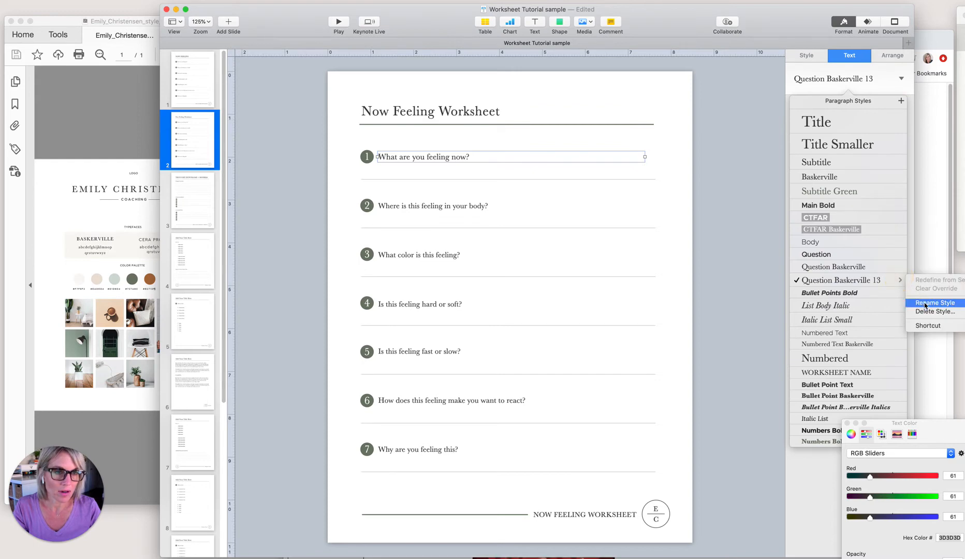
left_click(923, 302)
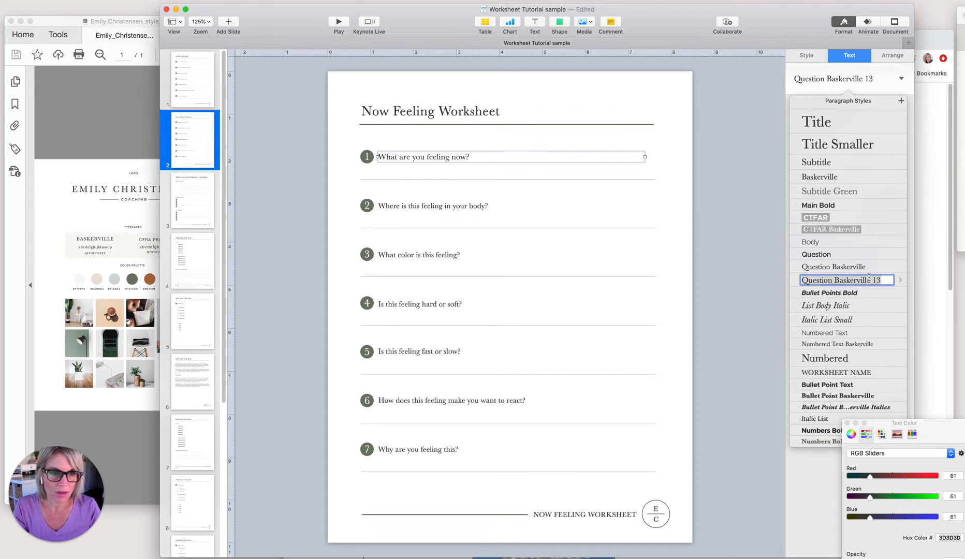
left_click(884, 280)
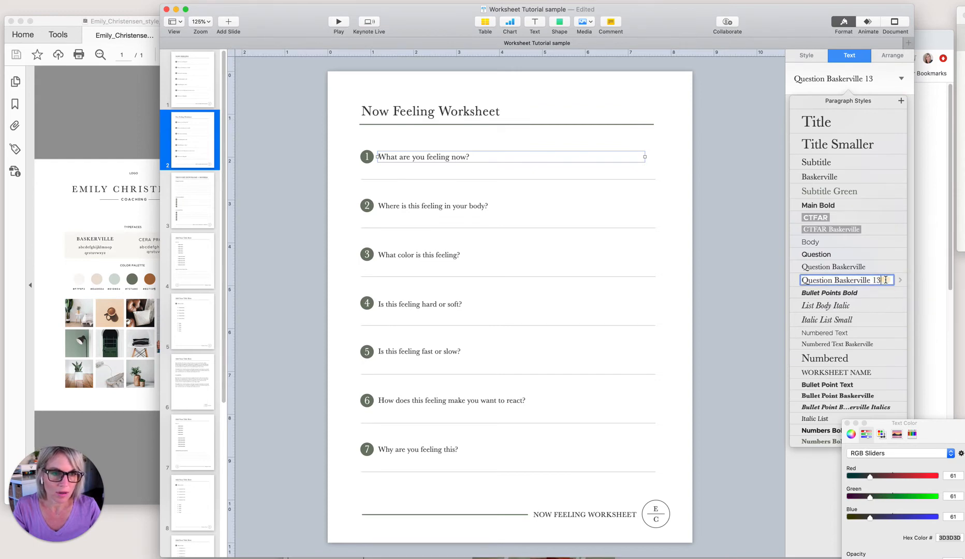
type("4")
left_click(738, 236)
- Apply the Question Baskerville 14 paragraph style to question 2
left_click(440, 157)
left_click(432, 206)
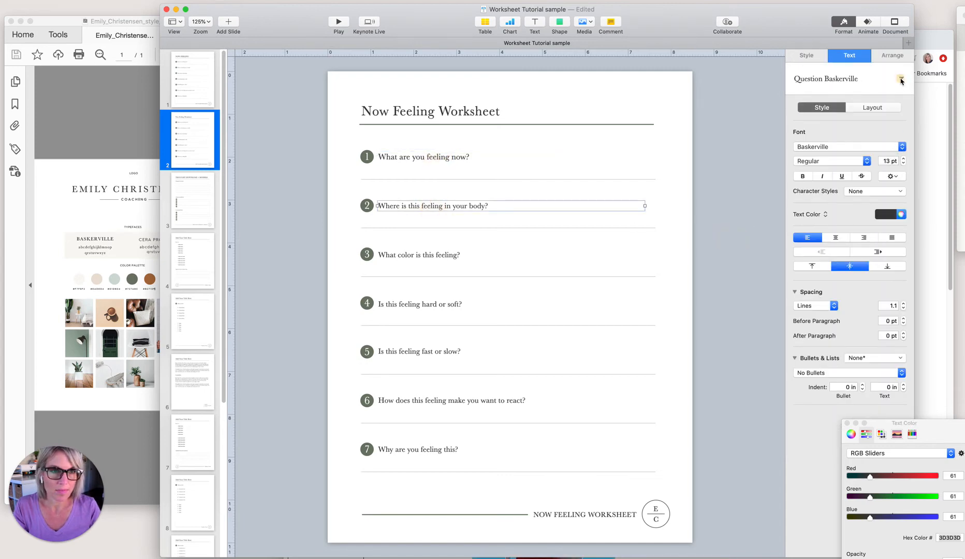
left_click(900, 79)
left_click(874, 280)
- Apply the Question Baskerville 14 paragraph style to questions 3 through 7 together
left_click(399, 254)
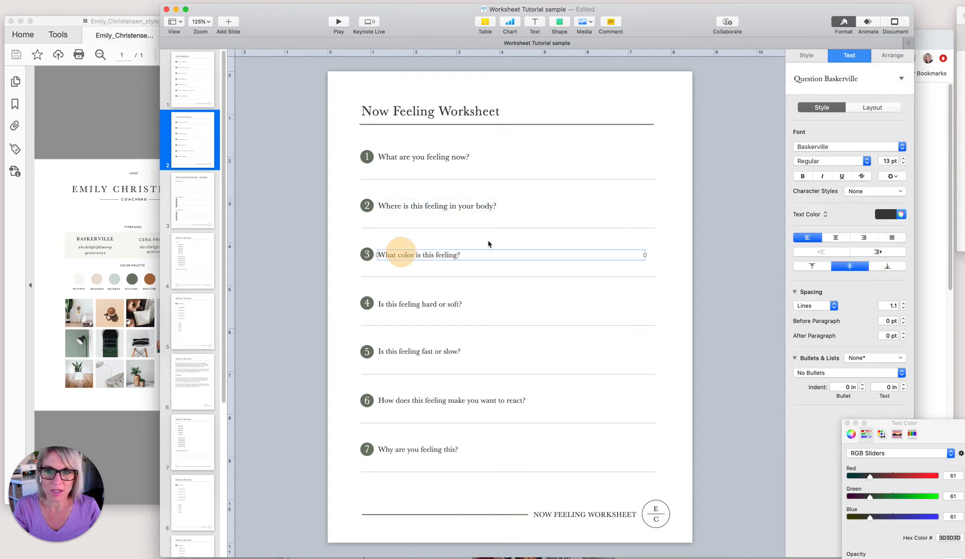
left_click(449, 305, "shift")
left_click(422, 351, "shift")
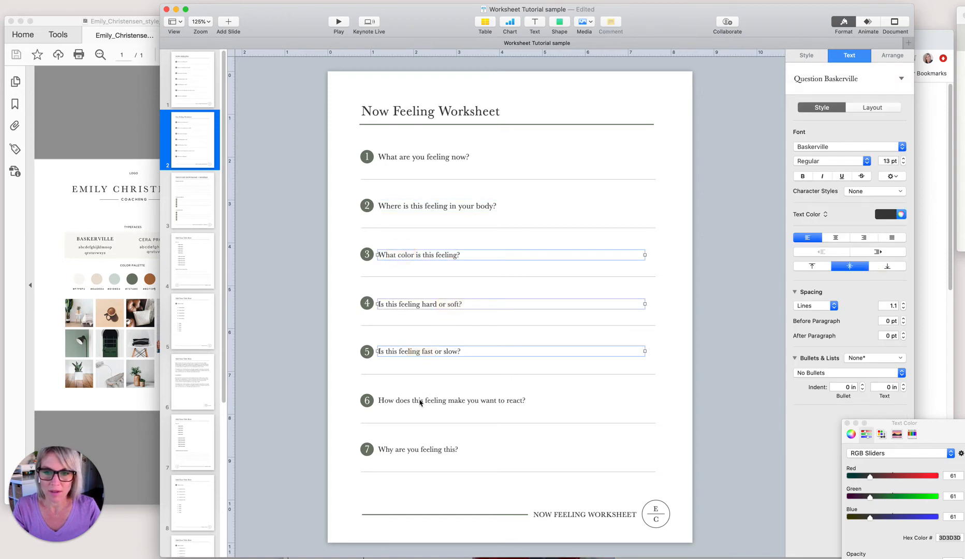
left_click(421, 400, "shift")
left_click(421, 450, "shift")
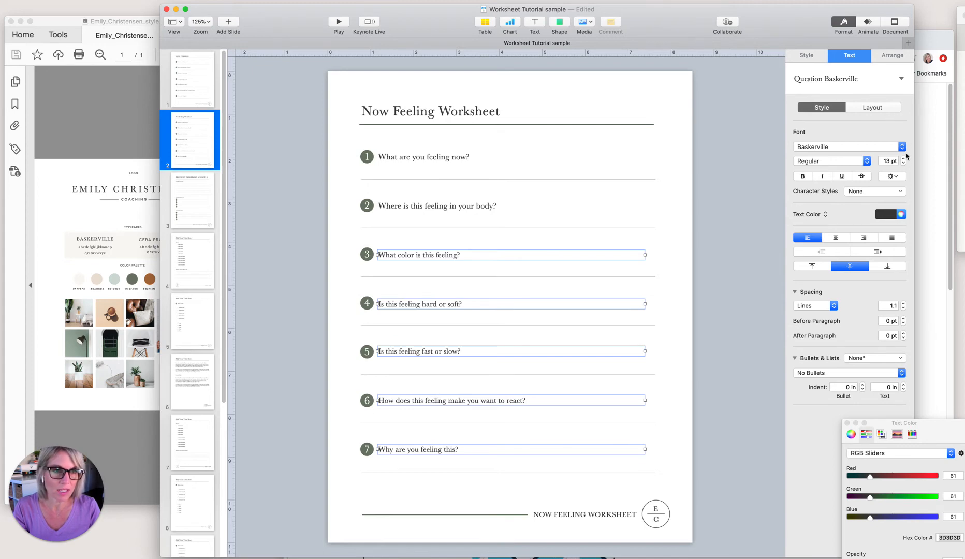
left_click(900, 79)
left_click(864, 281)
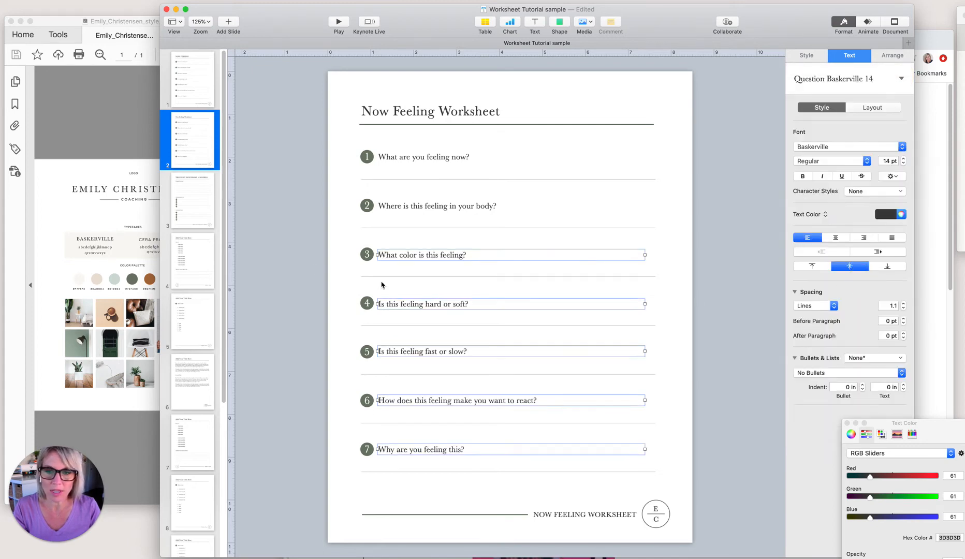
left_click(295, 254)
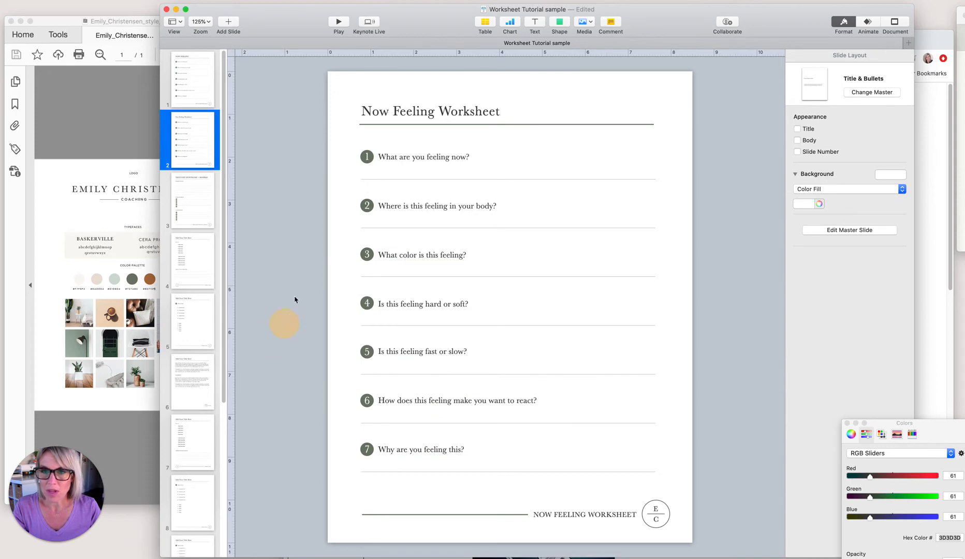
- Delete questions 3 through 7 from slide 2 together with their number circles and answer lines
left_click(350, 190)
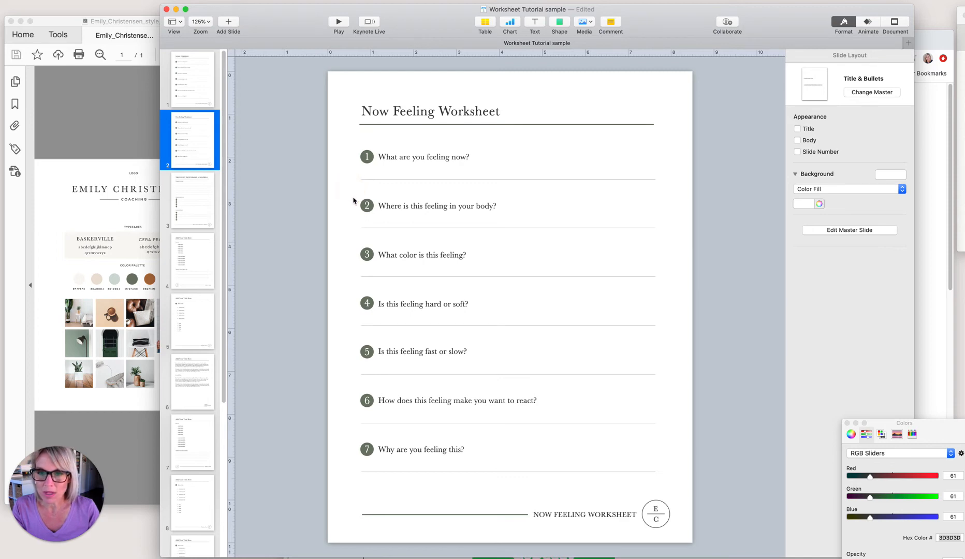
left_click_drag(354, 201, 422, 468)
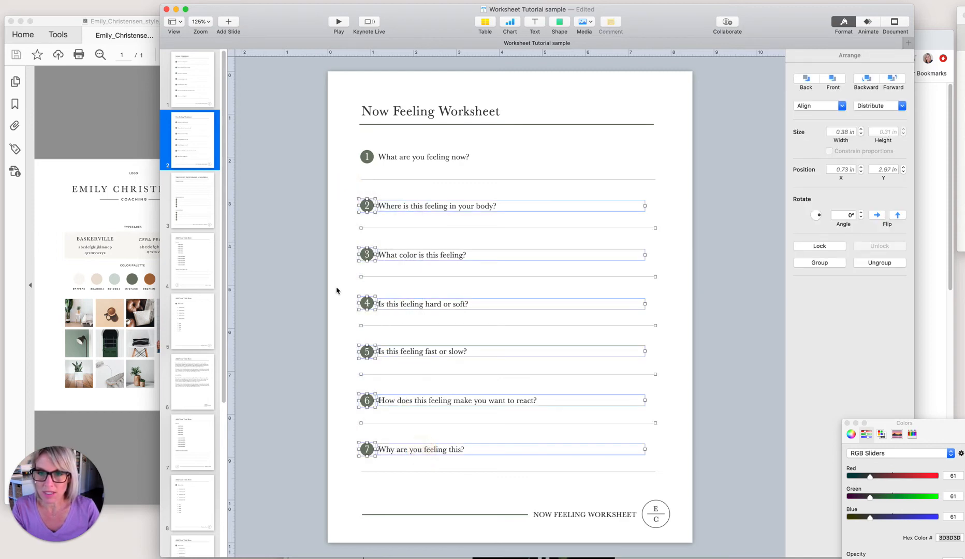
left_click_drag(345, 241, 451, 492)
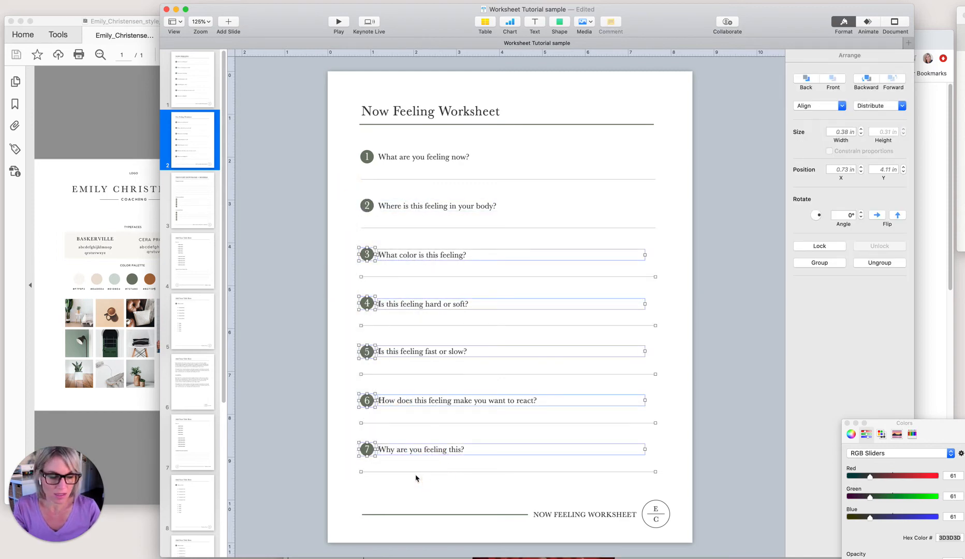
key("Delete")
- Move question 2 with its number circle and answer line straight down to about the middle of the page
left_click_drag(348, 241, 364, 197)
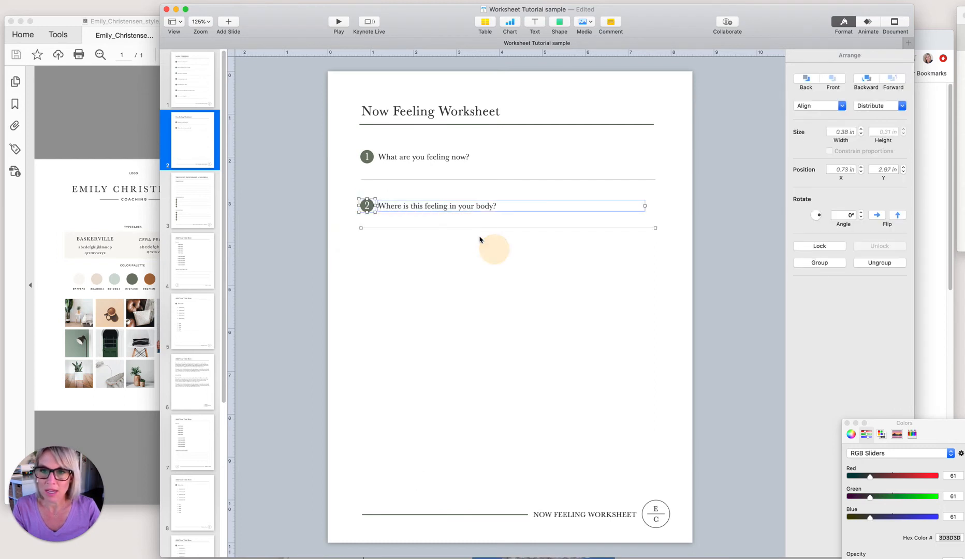
left_click_drag(444, 209, 444, 303)
left_click(423, 358)
- Select the grouped answer lines under Question Text and Answer Box on slide 7, and return to slide 2
scroll(224, 346, "down", 1)
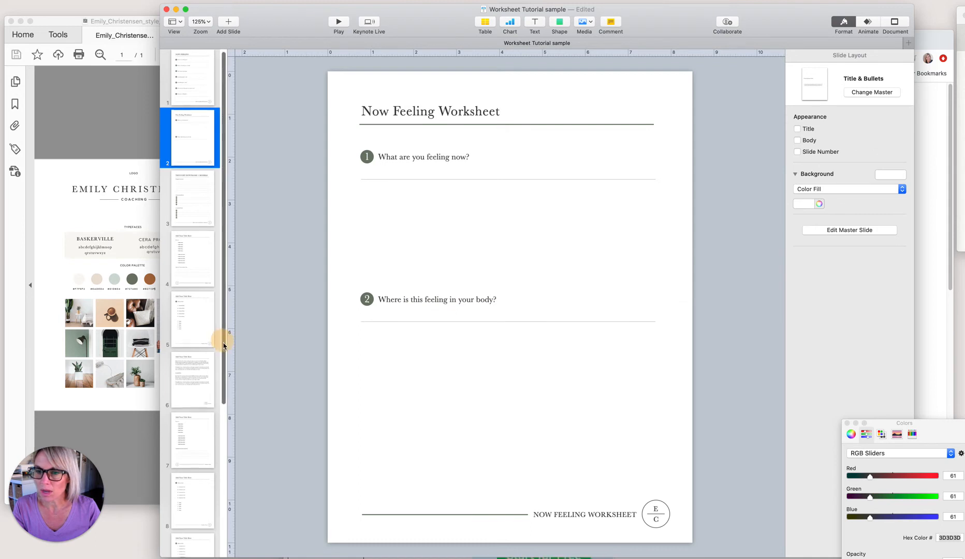
left_click_drag(224, 346, 220, 442)
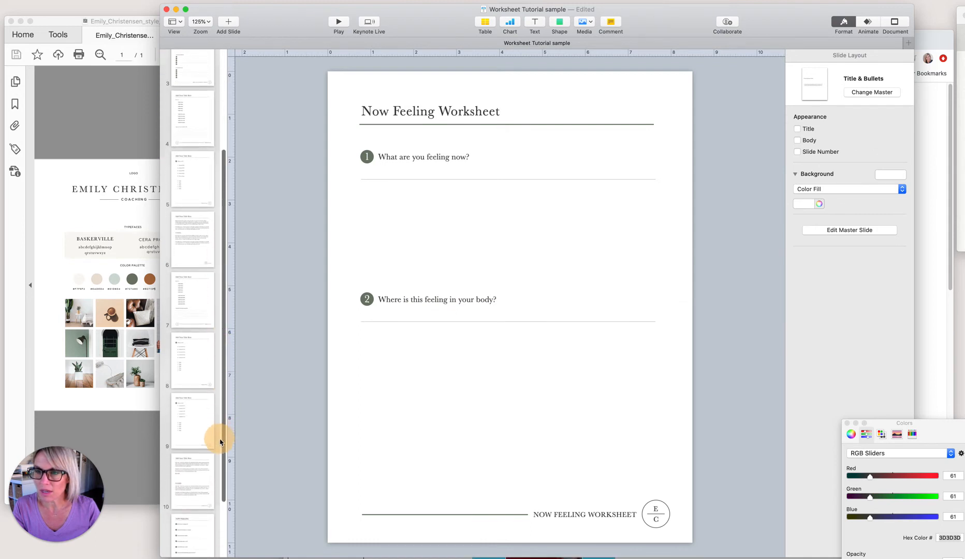
left_click(203, 324)
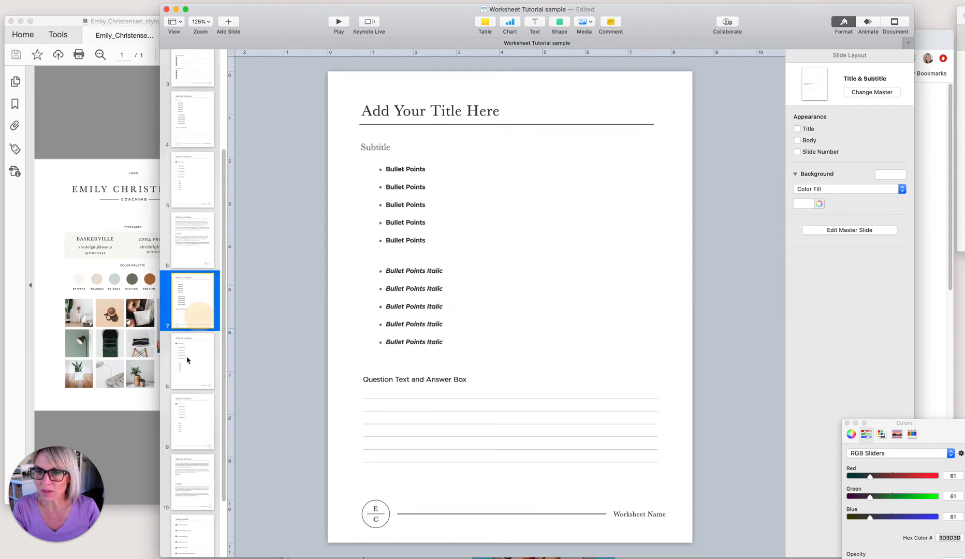
left_click(394, 401)
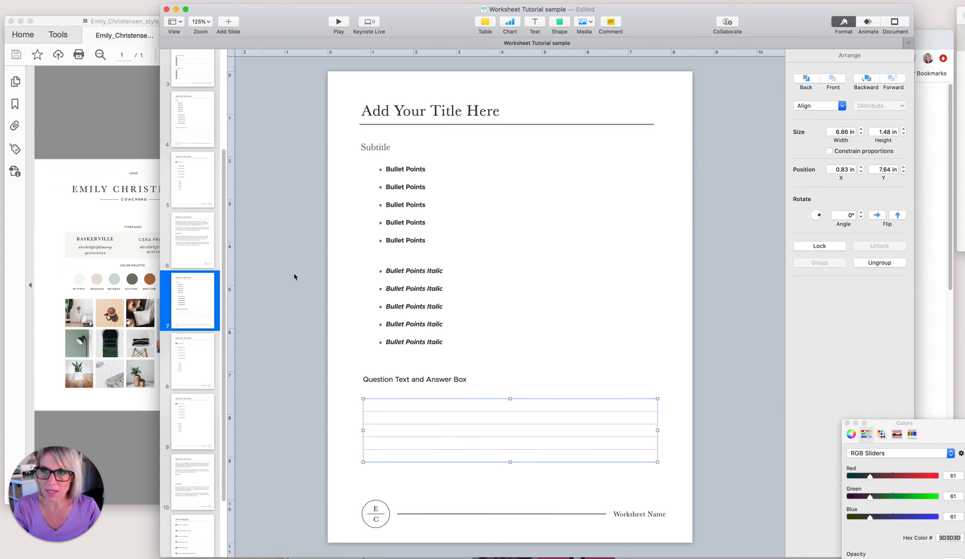
left_click_drag(226, 182, 221, 80)
left_click(196, 150)
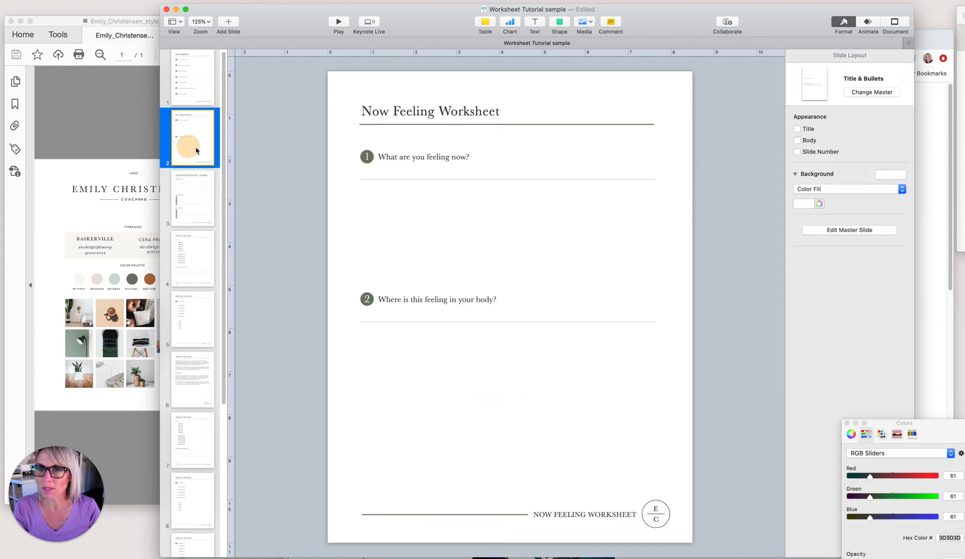
- Delete the single answer lines beneath questions 1 and 2 on slide 2
left_click(458, 180)
left_click(366, 187)
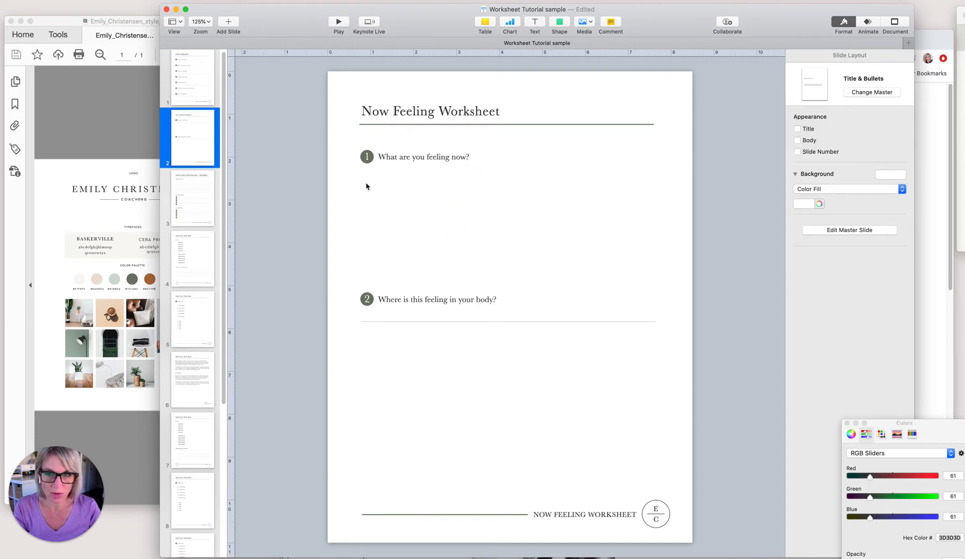
left_click(404, 322)
left_click(338, 327)
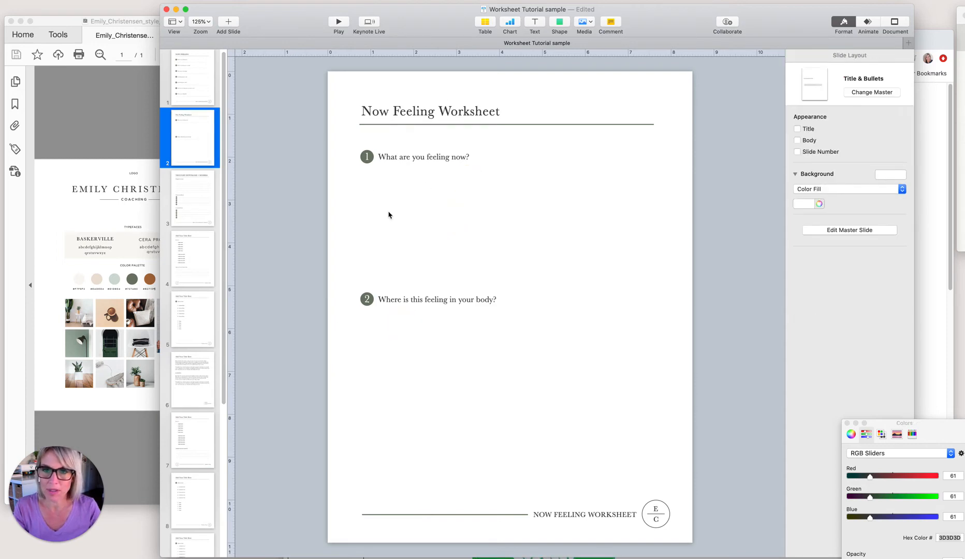
- Paste the grouped answer lines onto slide 2 and position them directly beneath question 1
key("super+v")
left_click_drag(428, 416, 433, 197)
left_click(361, 257)
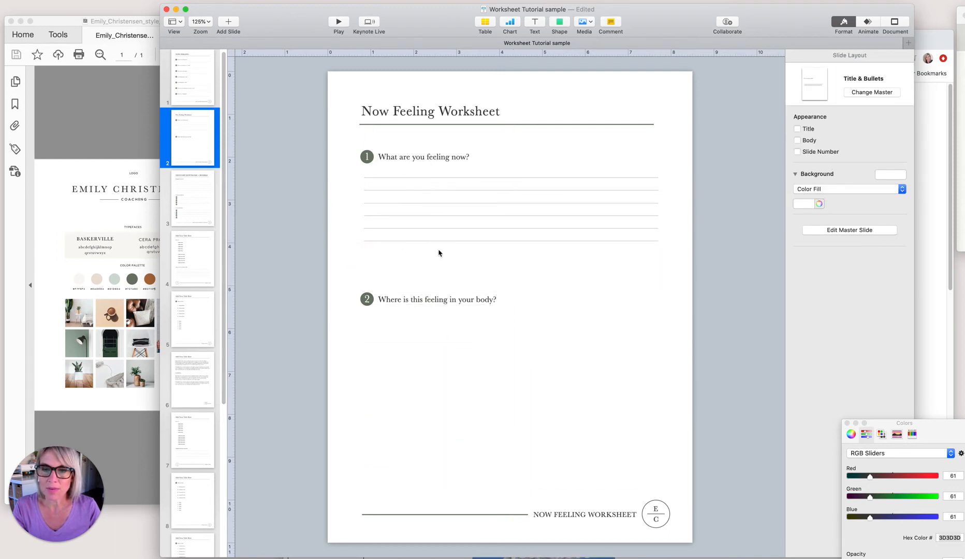
- Move question 2 with its number circle further down slide 2, to make room for more answer lines under question 1
left_click_drag(352, 276, 519, 333)
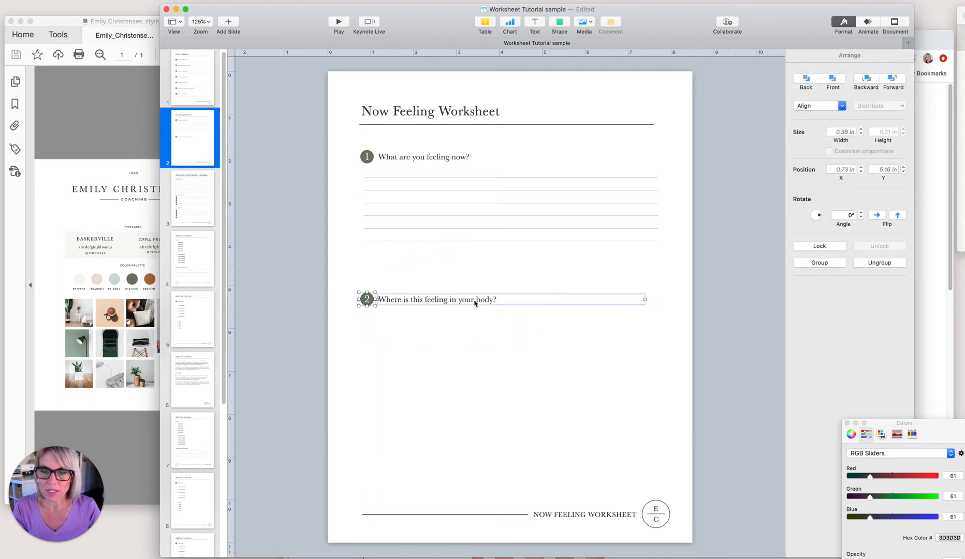
left_click_drag(476, 304, 466, 344)
left_click(464, 290)
- Ungroup the answer lines under question 1, duplicate all six, and align the copies directly below at the same spacing
left_click(460, 220)
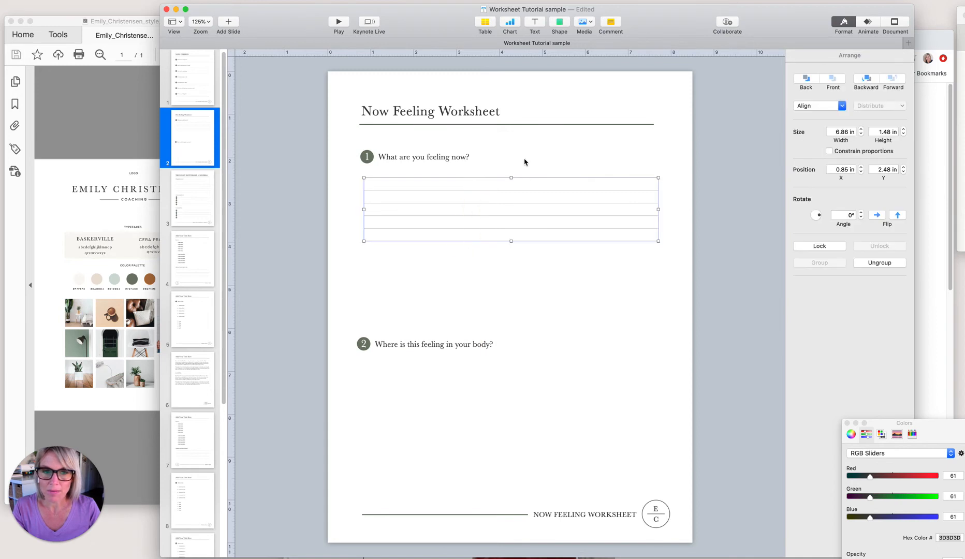
left_click(879, 263)
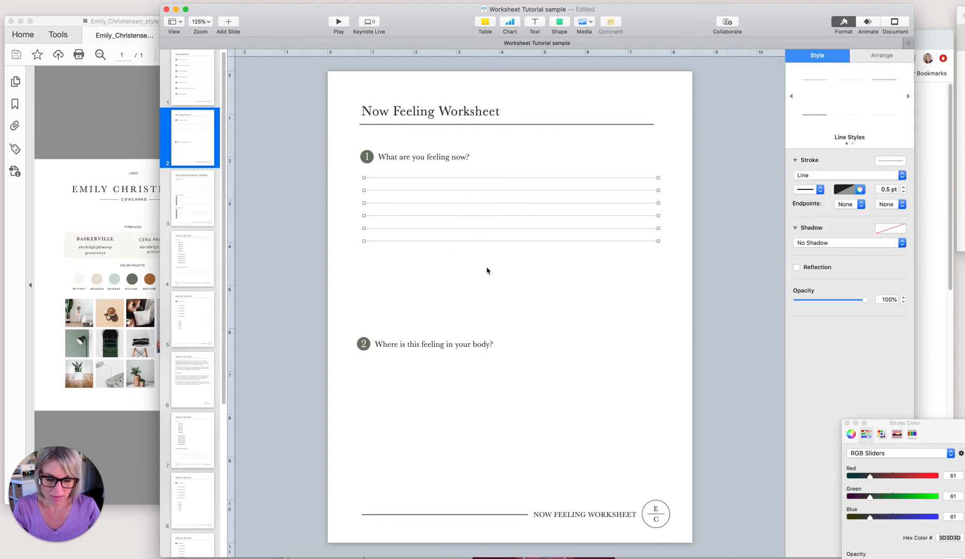
key("super+d")
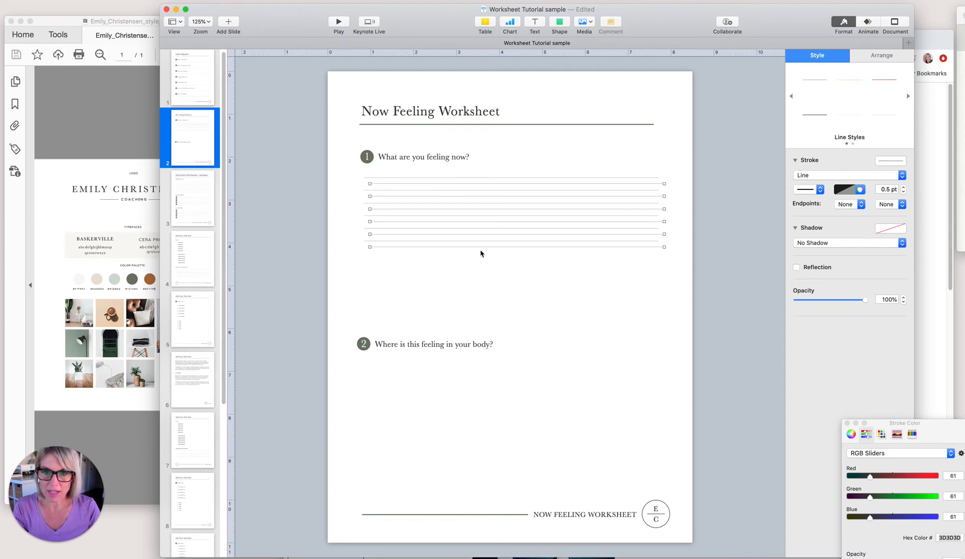
left_click_drag(480, 251, 479, 320)
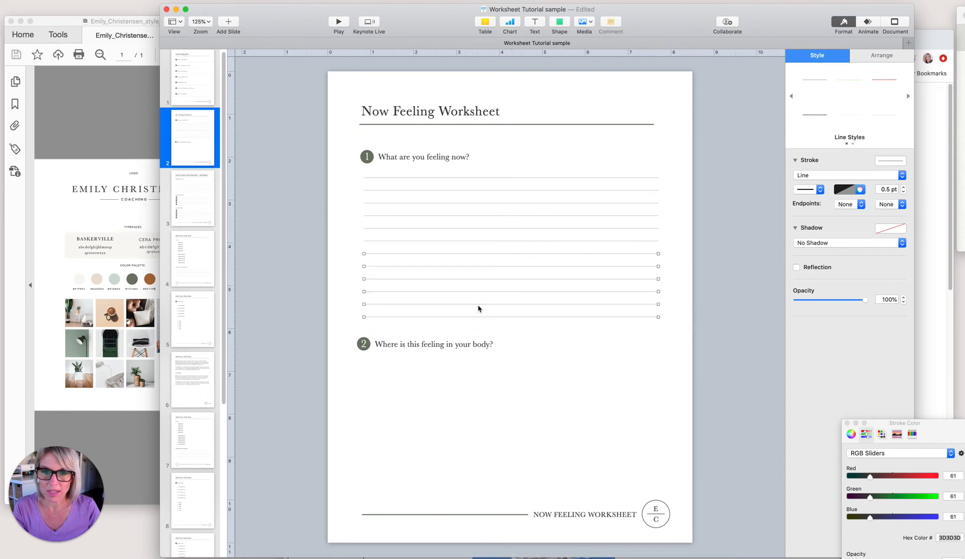
left_click(345, 269)
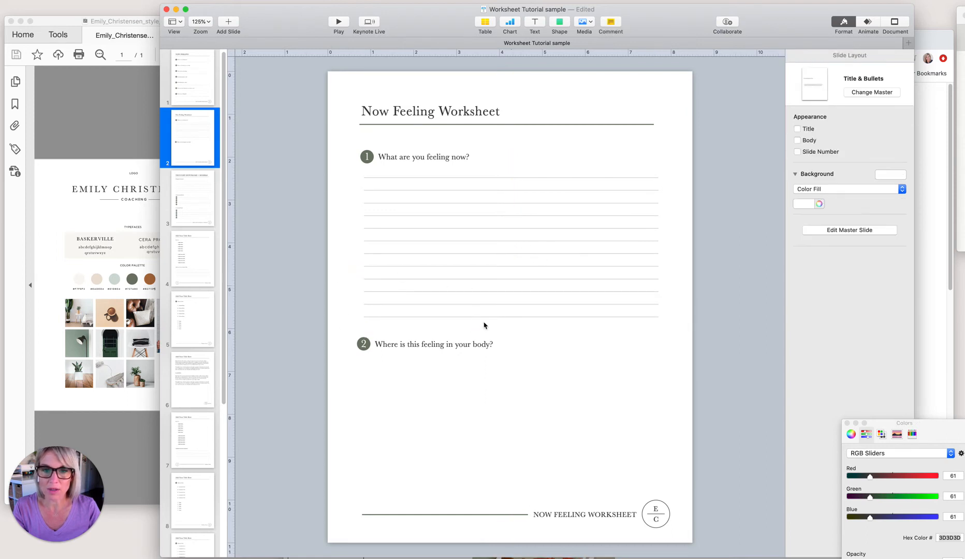
- Group all twelve answer lines beneath question 1 into one object
mouse_move(348, 173)
left_mouse_down()
mouse_move(354, 220)
mouse_move(403, 325)
left_mouse_up()
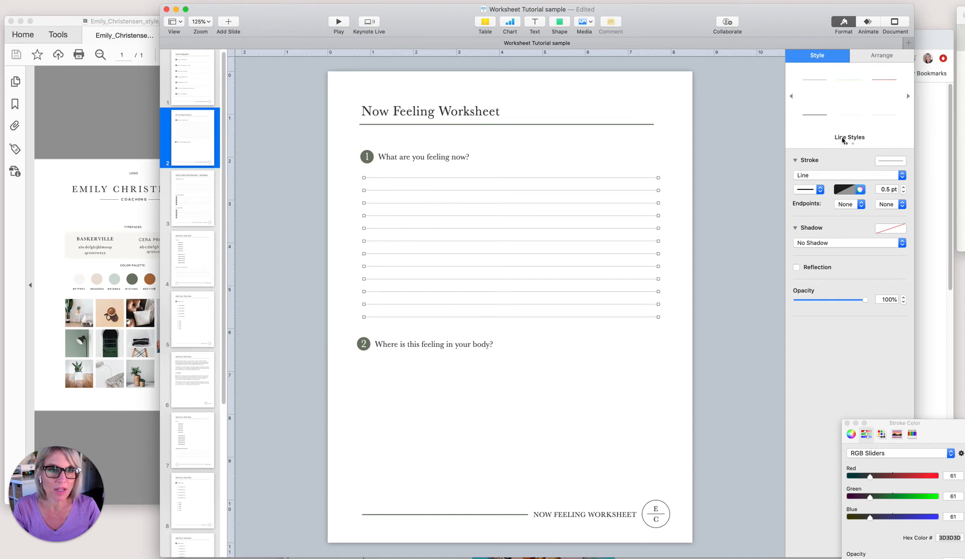
left_click(873, 57)
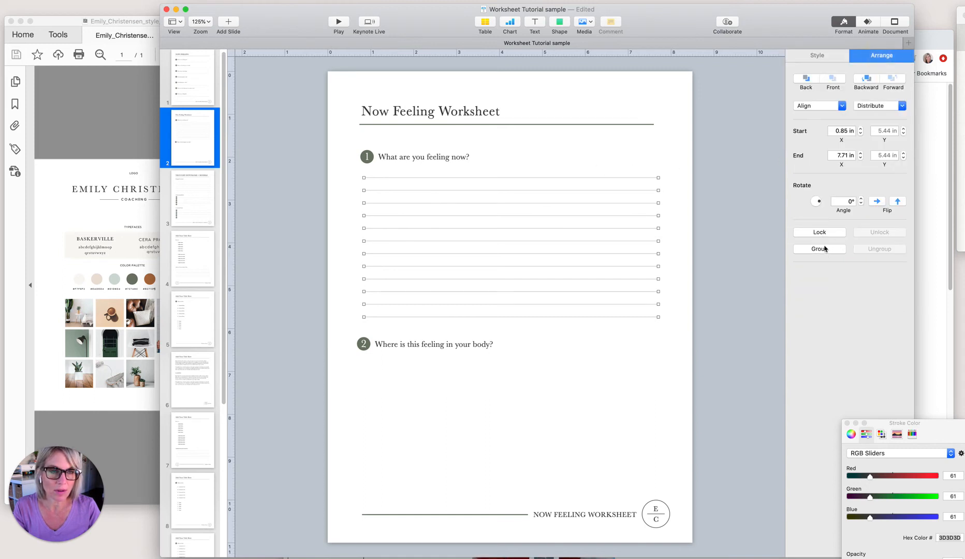
left_click(819, 248)
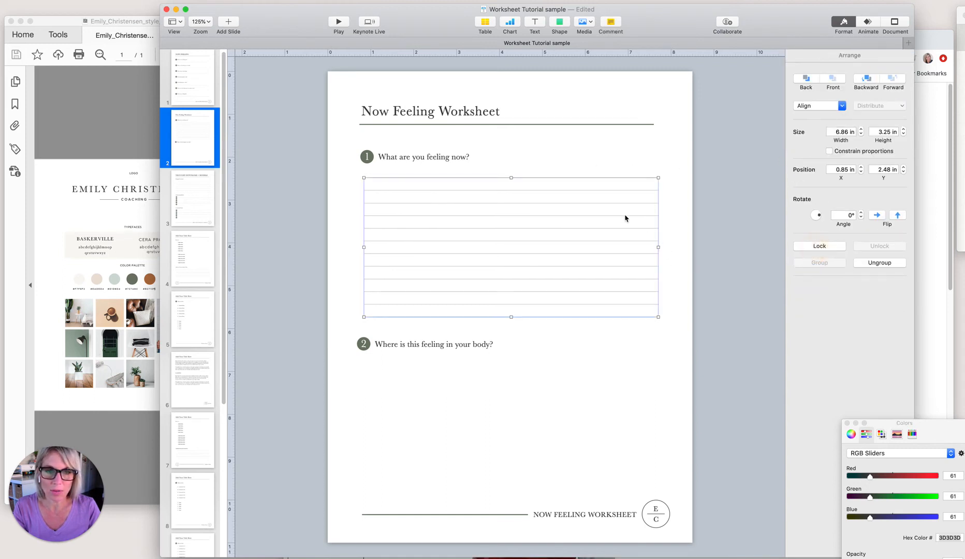
left_click(610, 380)
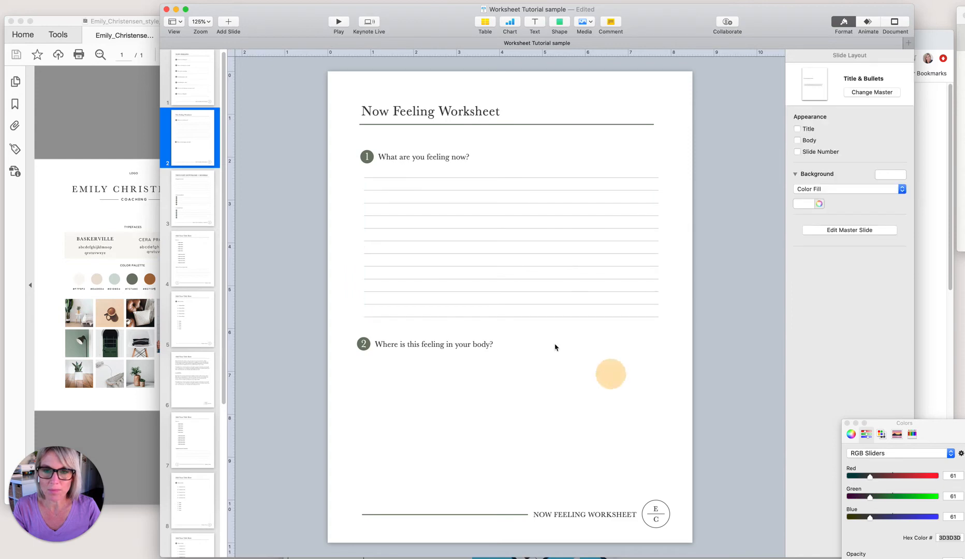
- Duplicate the grouped answer lines and place the copy beneath question 2 at X 0.77 in, Y 6.74 in
left_click(456, 294)
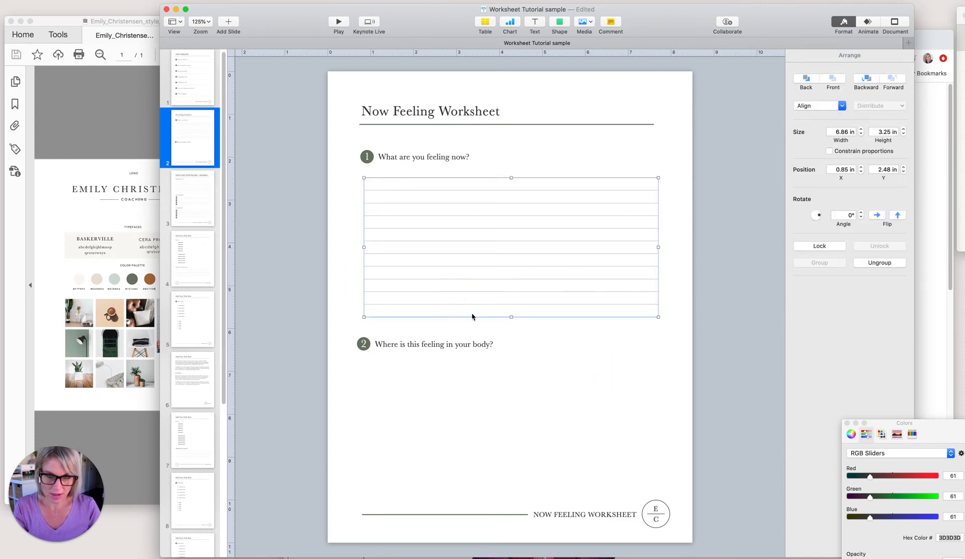
key("super+d")
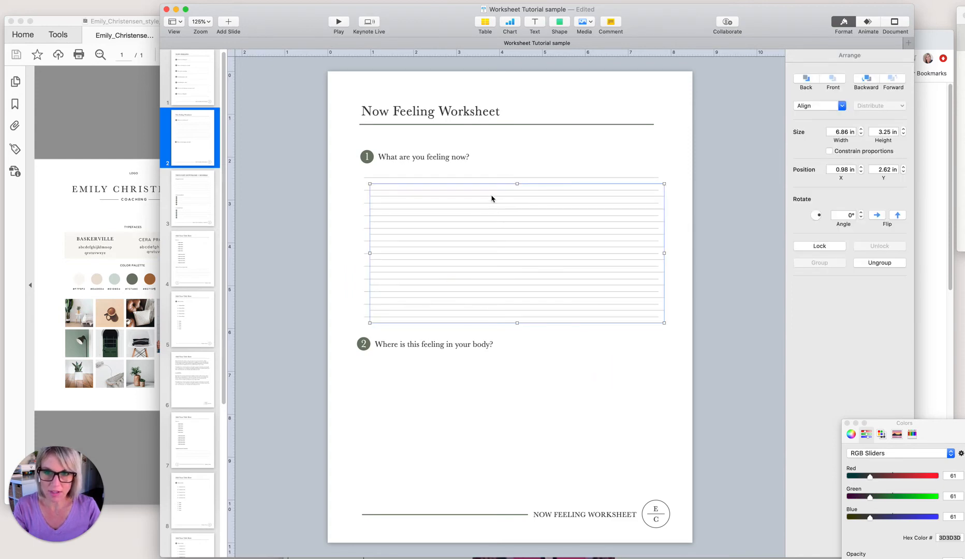
left_click_drag(485, 188, 477, 363)
- Ungroup the answer lines beneath question 2 and delete the lowest three so they clear the footer
left_click(879, 263)
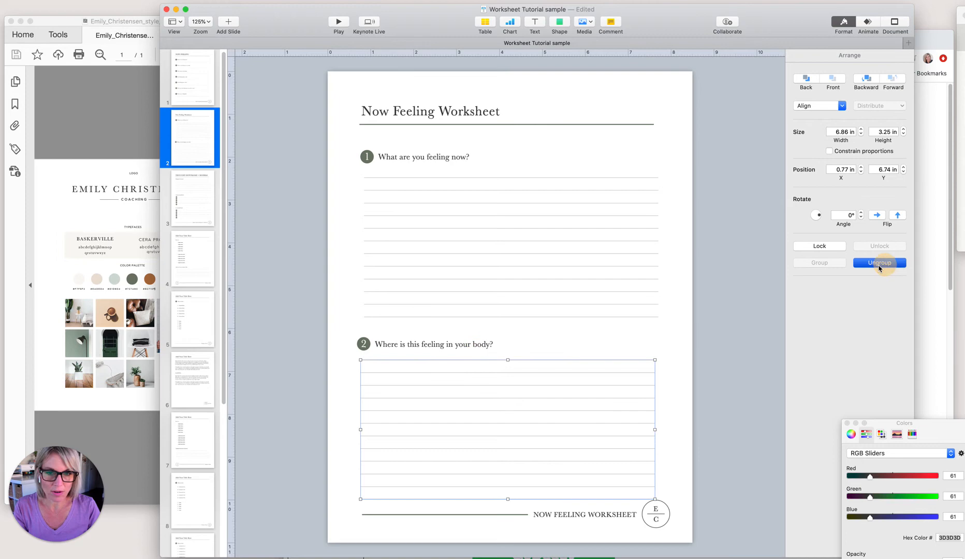
left_click(328, 448)
left_click_drag(353, 465, 366, 505)
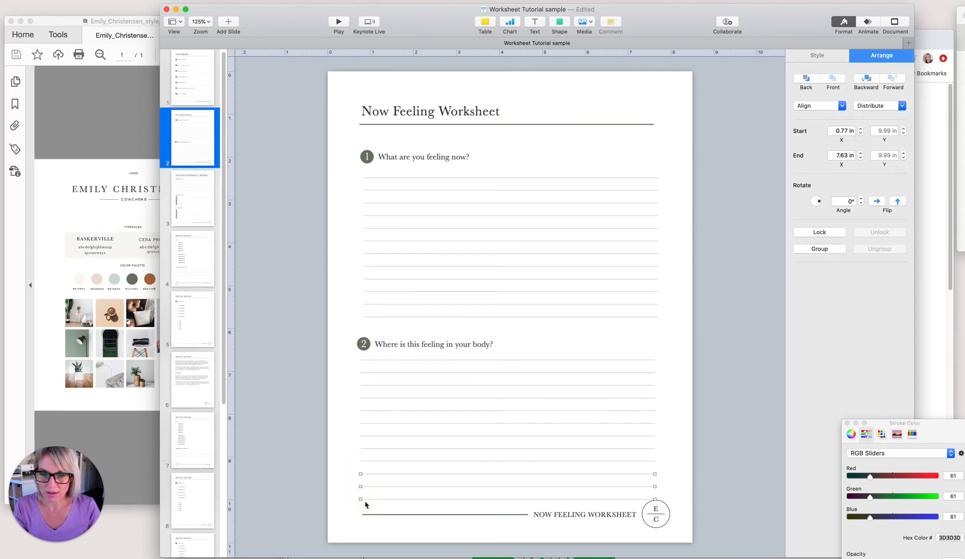
key("BackSpace")
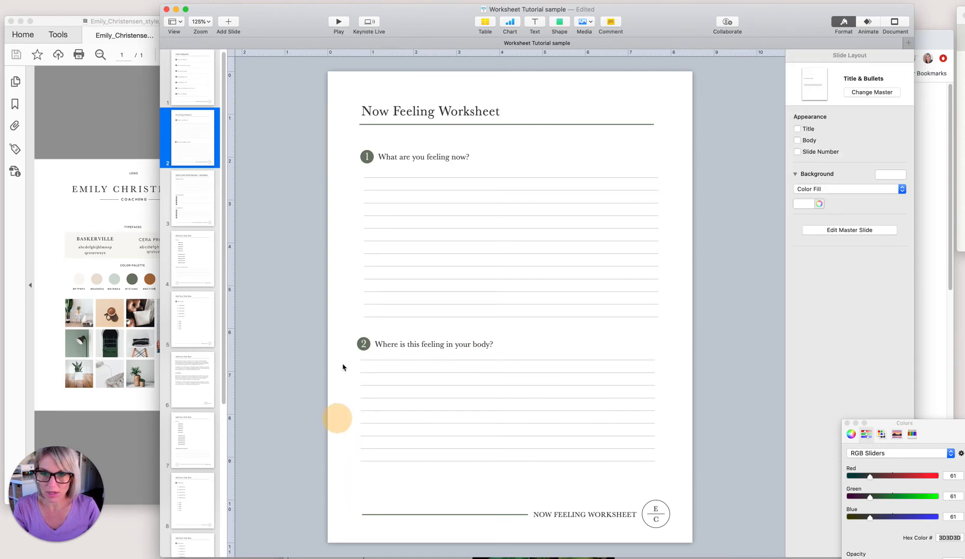
- Group the remaining nine answer lines beneath question 2 and shift the group down slightly
left_click_drag(348, 361, 393, 466)
left_click(818, 249)
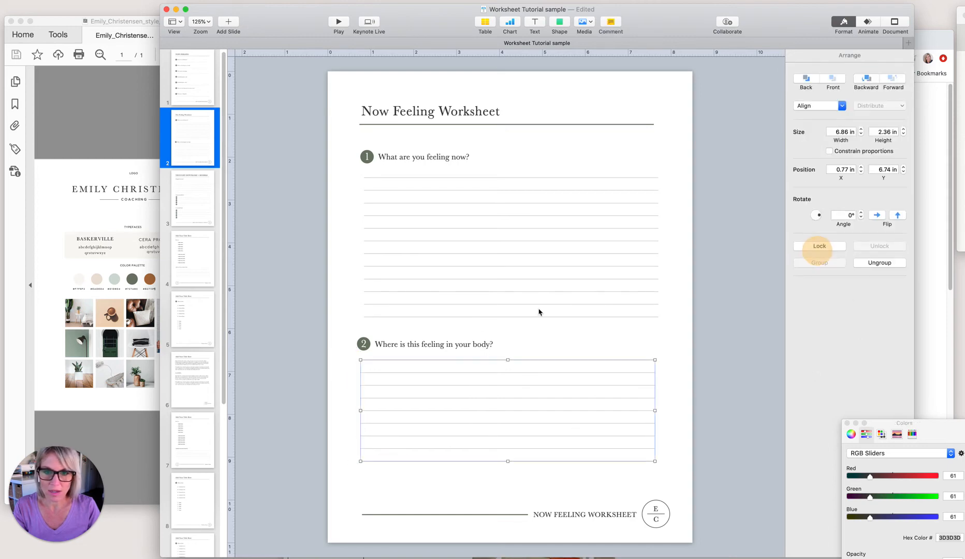
left_click_drag(426, 364, 425, 367)
left_click(384, 491)
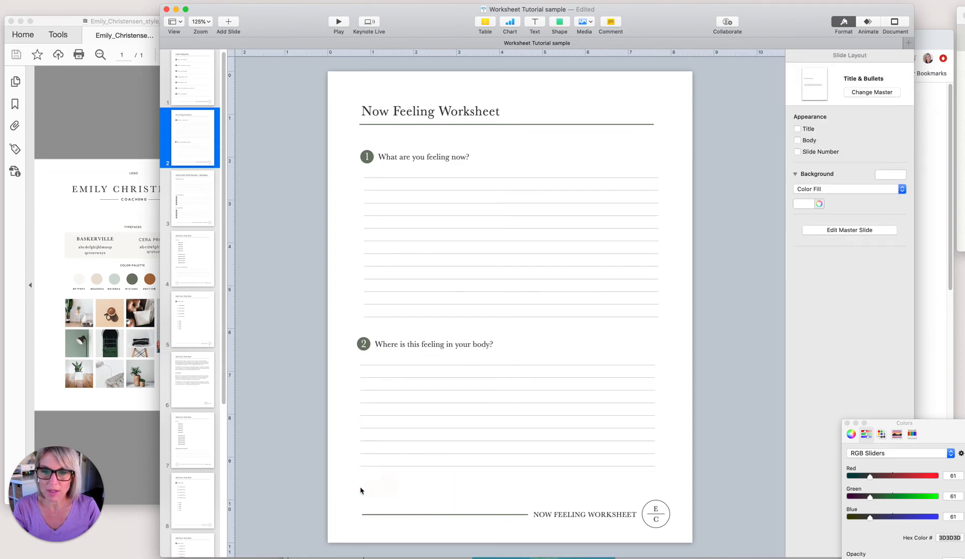
- Examine at 200% zoom which paragraph style the letter C under Unintentional Model uses on slide 3
left_click(192, 210)
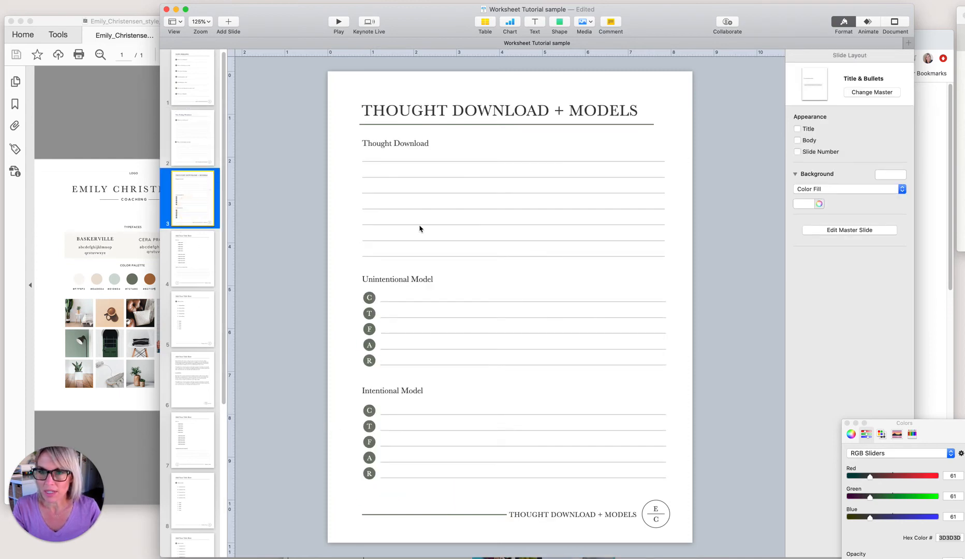
left_click(367, 297)
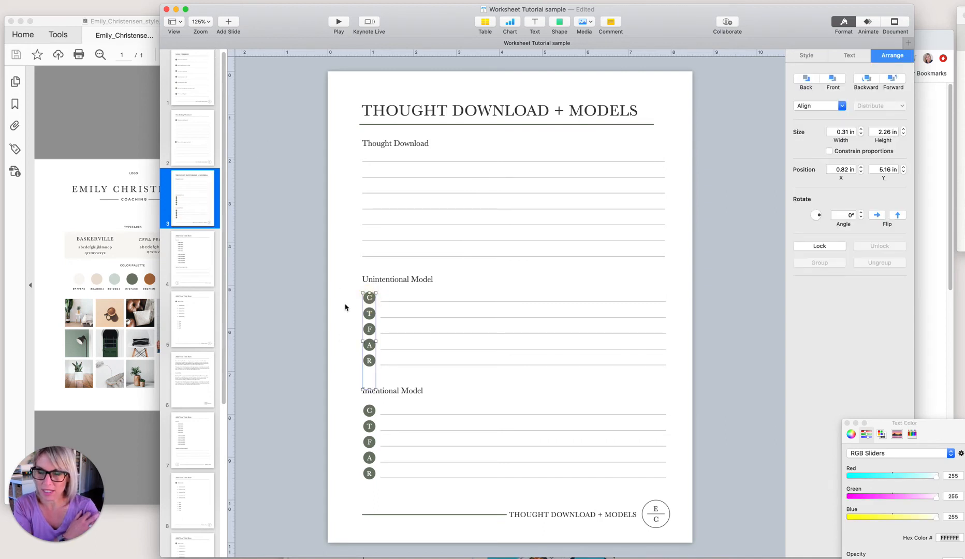
left_click(209, 24)
left_click(207, 84)
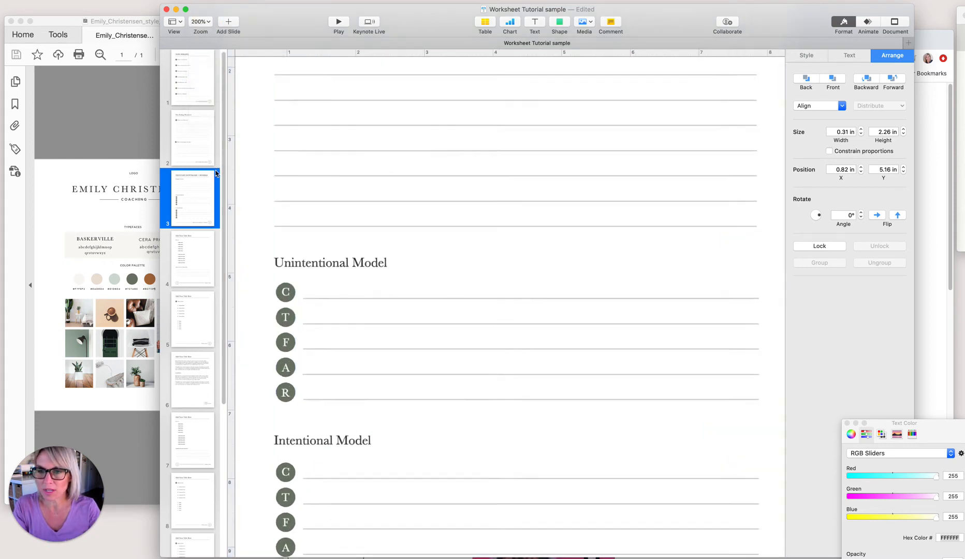
left_click(253, 293)
left_click(285, 298)
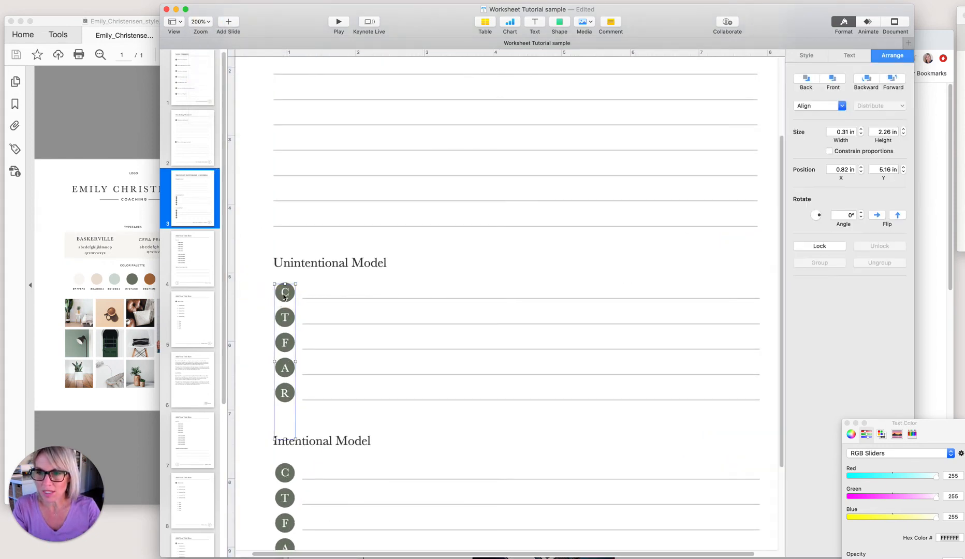
double_click(282, 294)
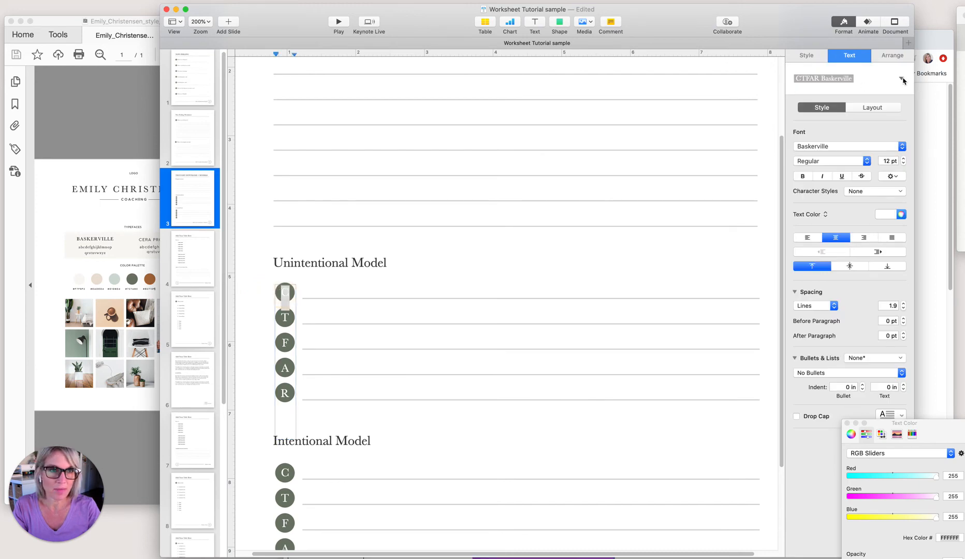
left_click(901, 78)
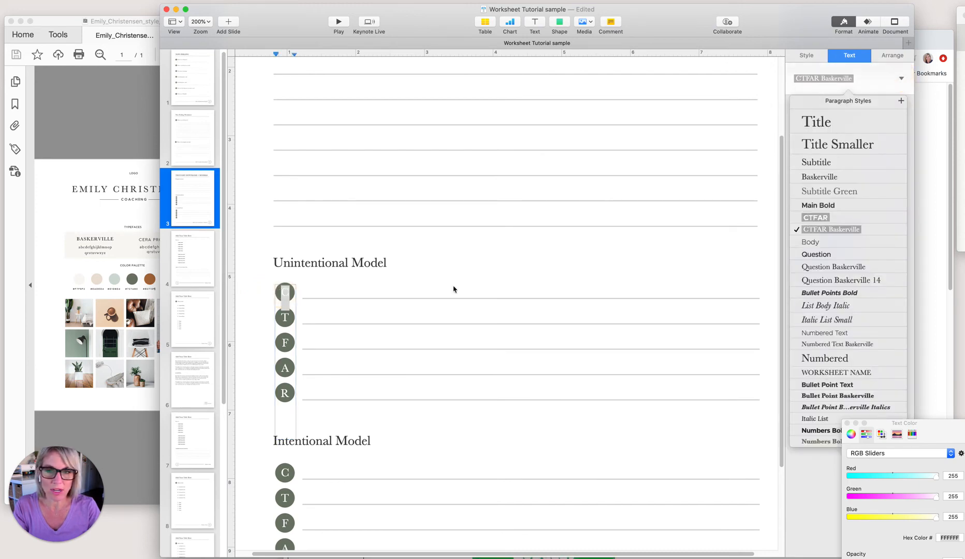
- Select all the C, T, F, A, R letters under Unintentional Model to inspect how the single text box is set up
left_click(260, 314)
left_click(285, 298)
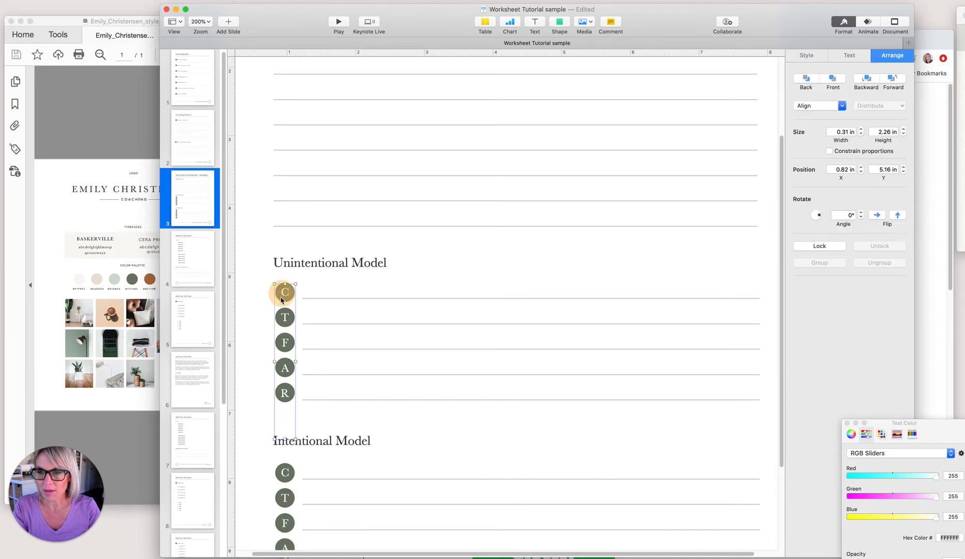
left_click_drag(285, 296, 297, 406)
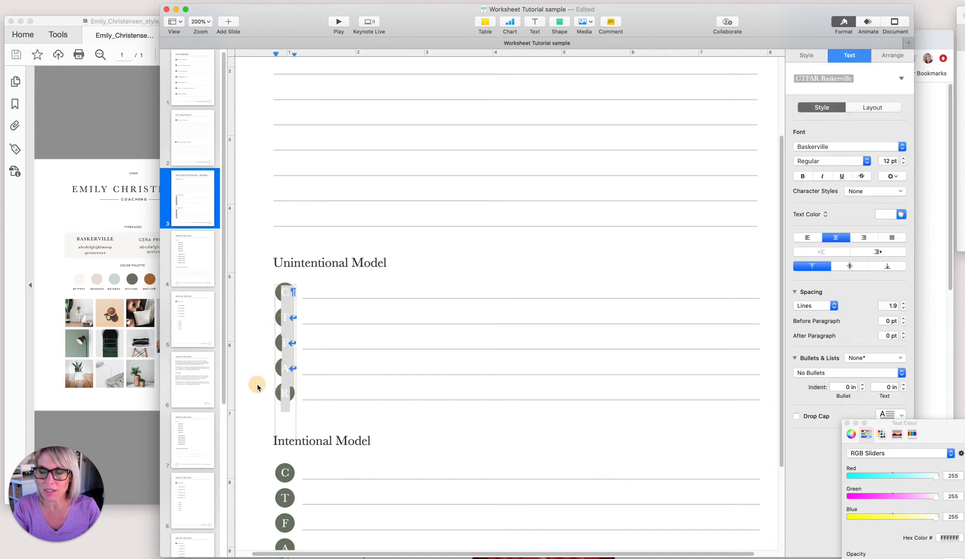
left_click(254, 386)
left_click(273, 295)
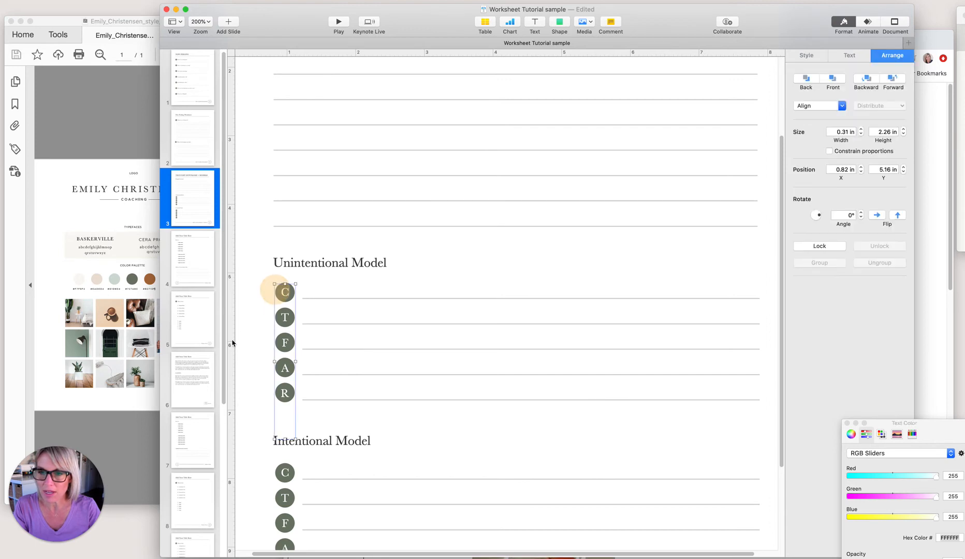
- Try moving the Unintentional Model's letter text box sideways off its circles, and undo the move
left_click(283, 281)
left_click(280, 289)
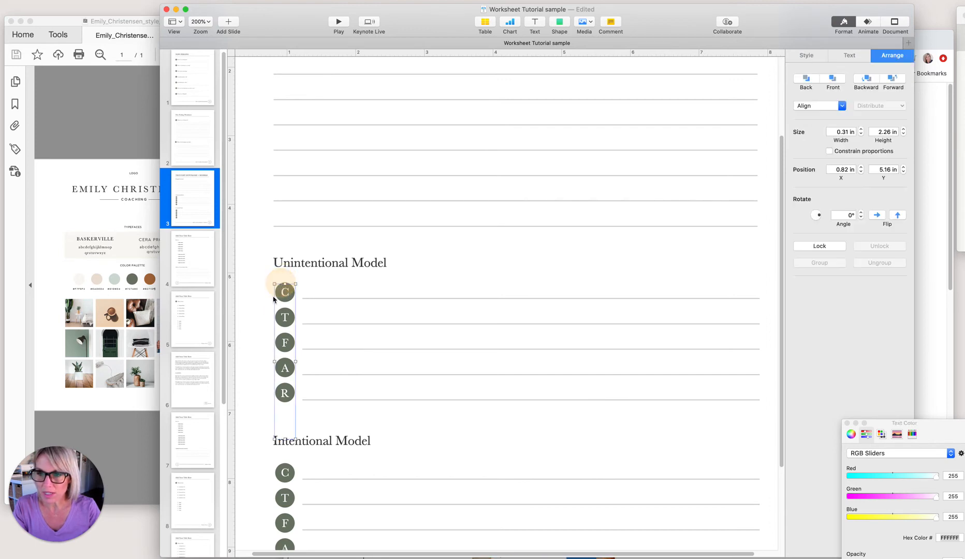
left_click_drag(281, 345, 301, 344)
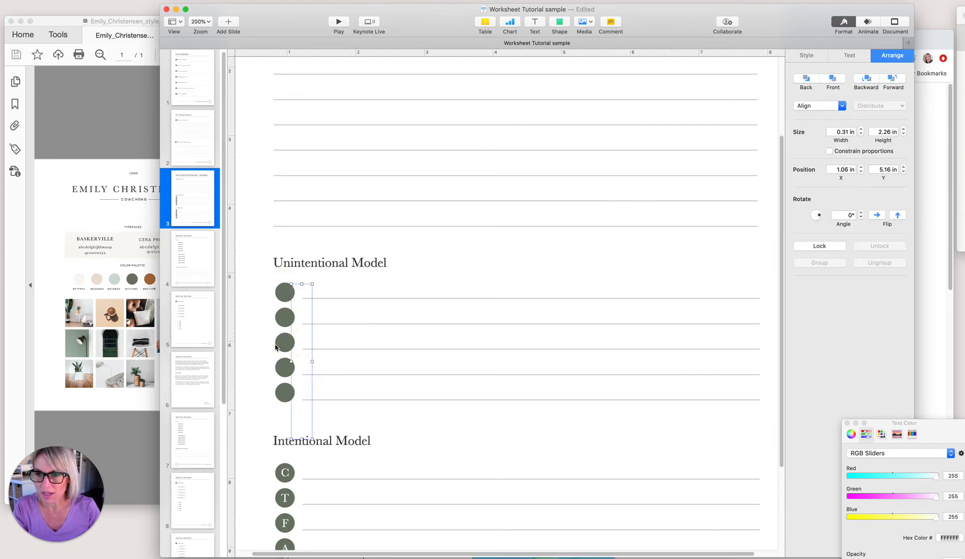
key("super+z")
left_click(282, 342, "shift")
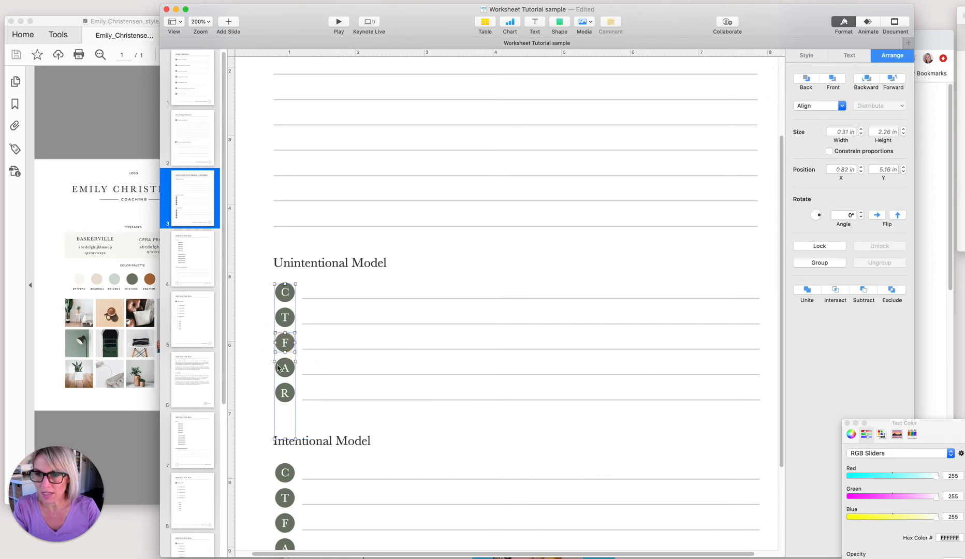
left_click(274, 328, "shift")
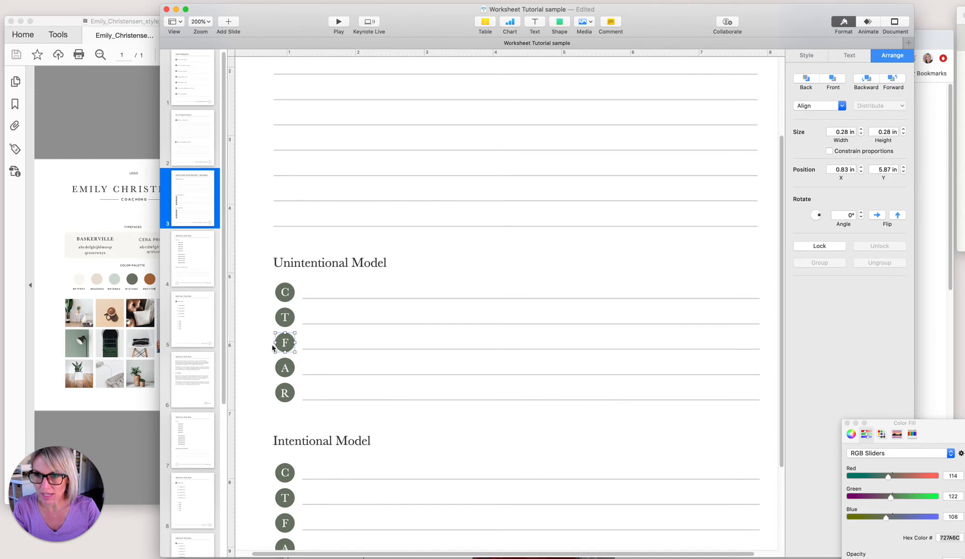
- Move the Unintentional Model's letter text box to X 1.23 in, clear of its circles, and show the five circles' shape style settings
left_click(282, 319)
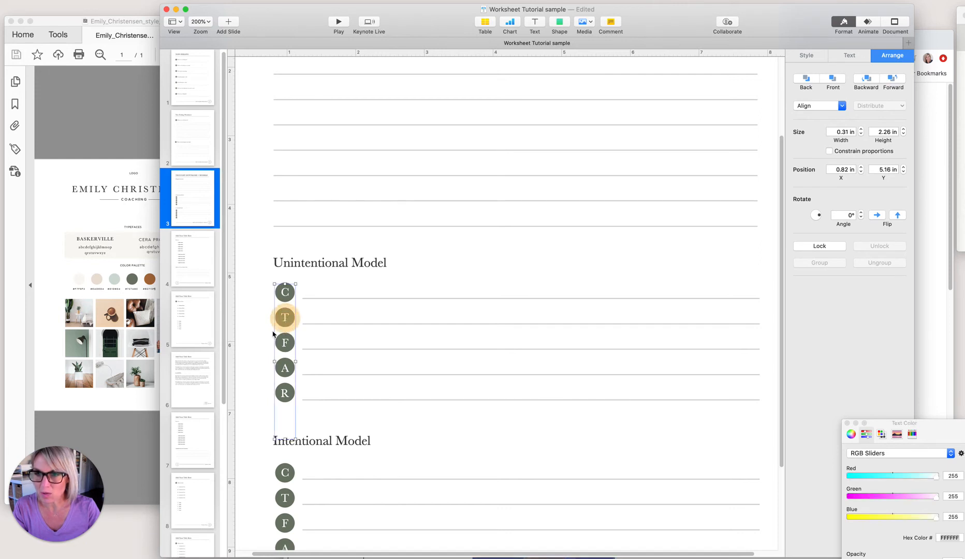
left_click_drag(282, 319, 309, 316)
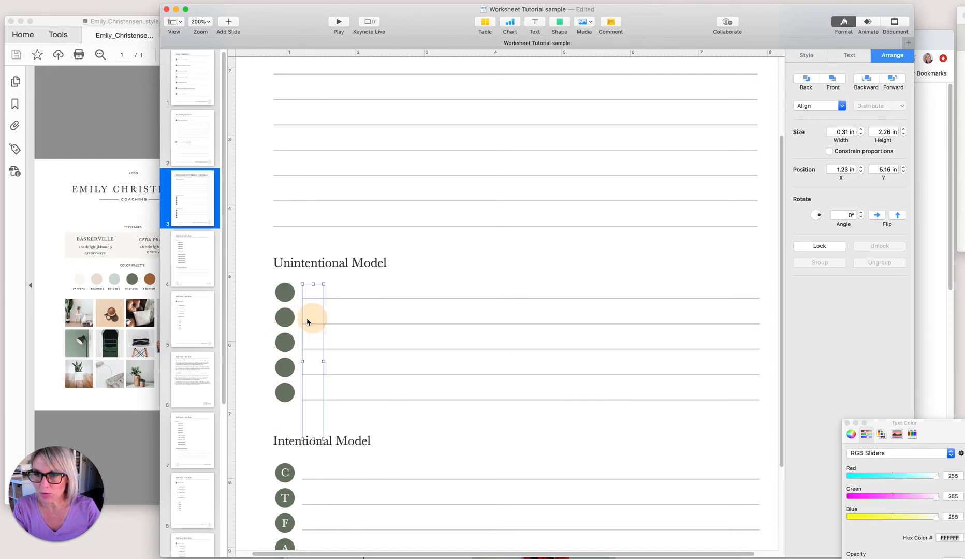
left_click(286, 293)
left_click(257, 303)
left_click_drag(265, 282, 290, 408)
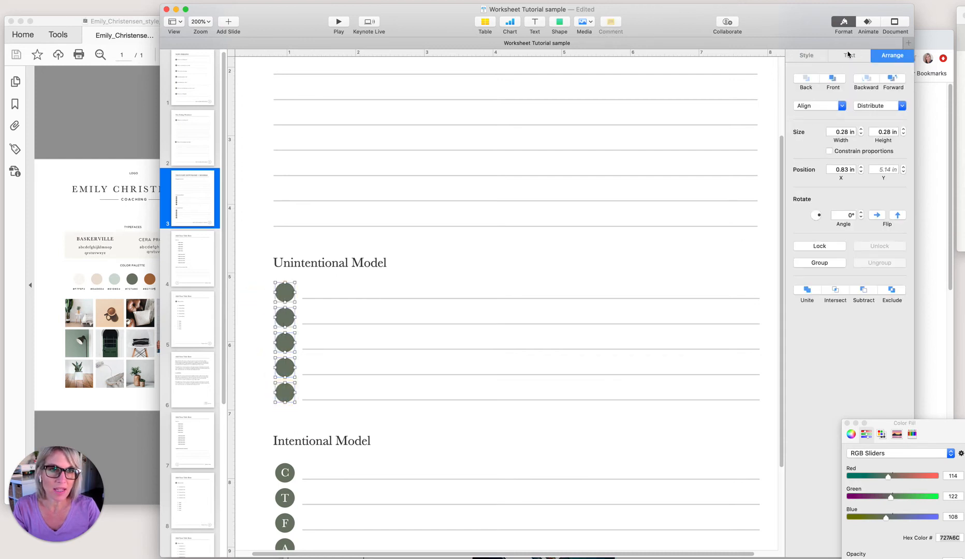
left_click(811, 56)
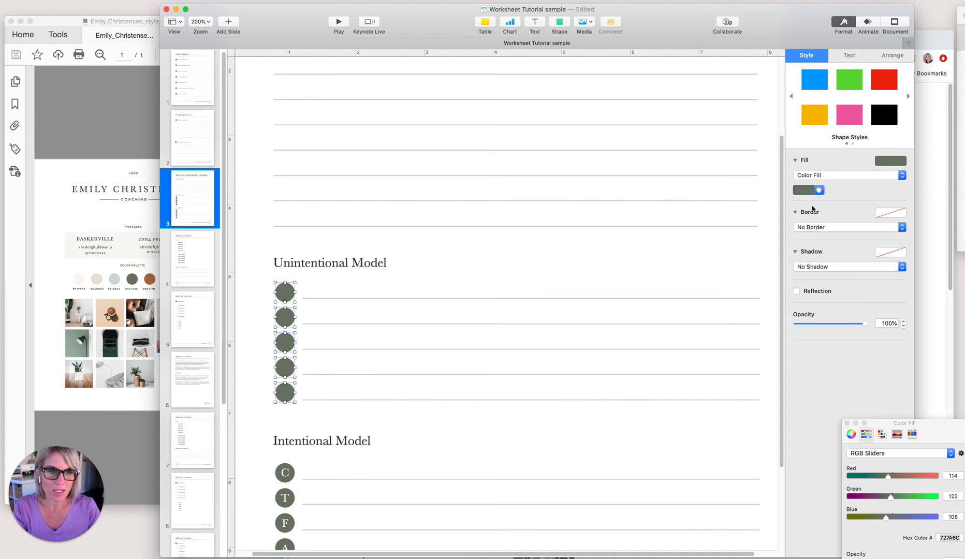
- Switch to the style guide PDF, copy the rust color's hex code B2713F from the color palette, and return to Keynote
left_click_drag(940, 429, 888, 360)
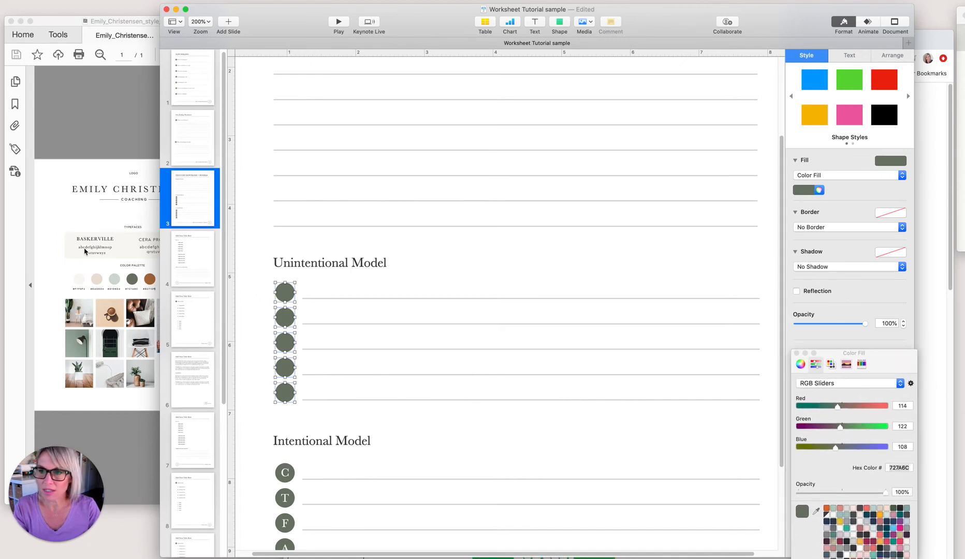
left_click(113, 269)
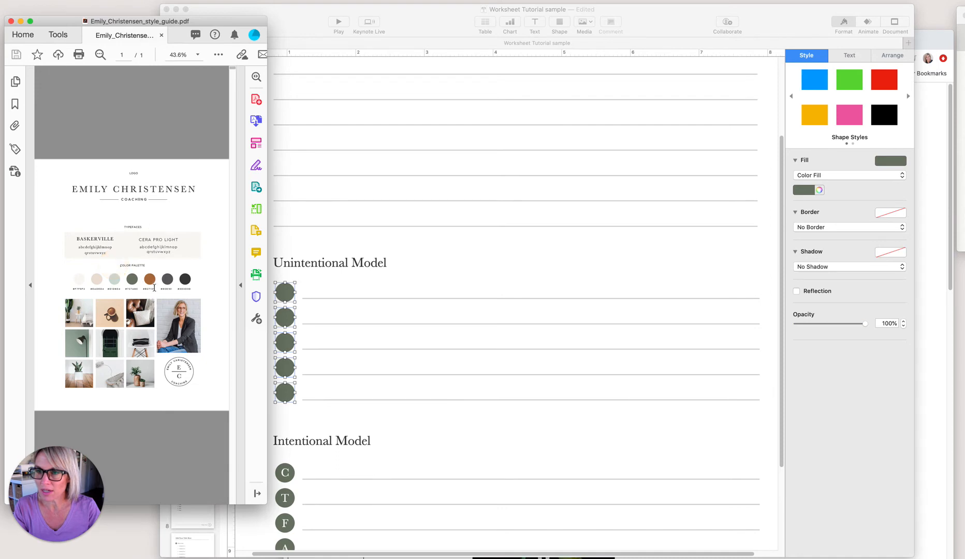
left_click(150, 284)
double_click(150, 289)
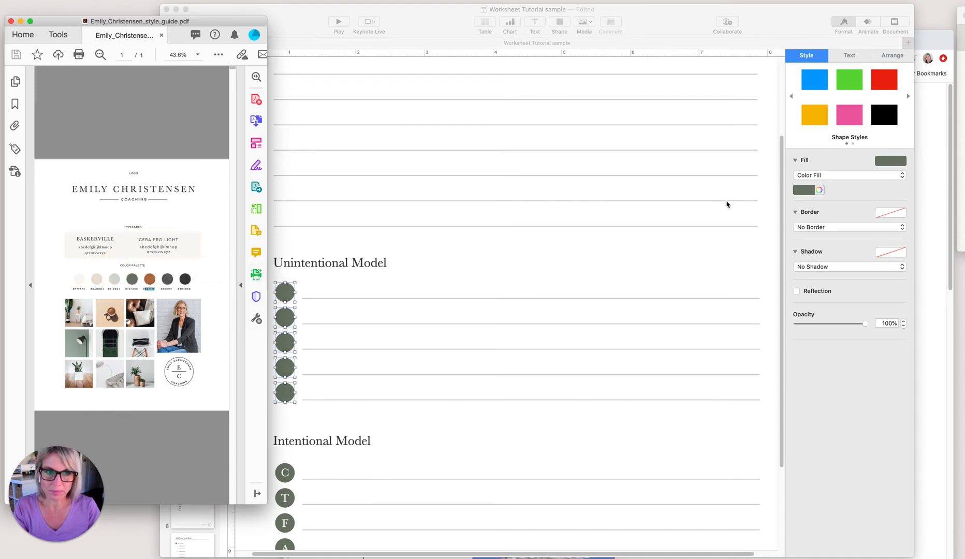
left_click(761, 192)
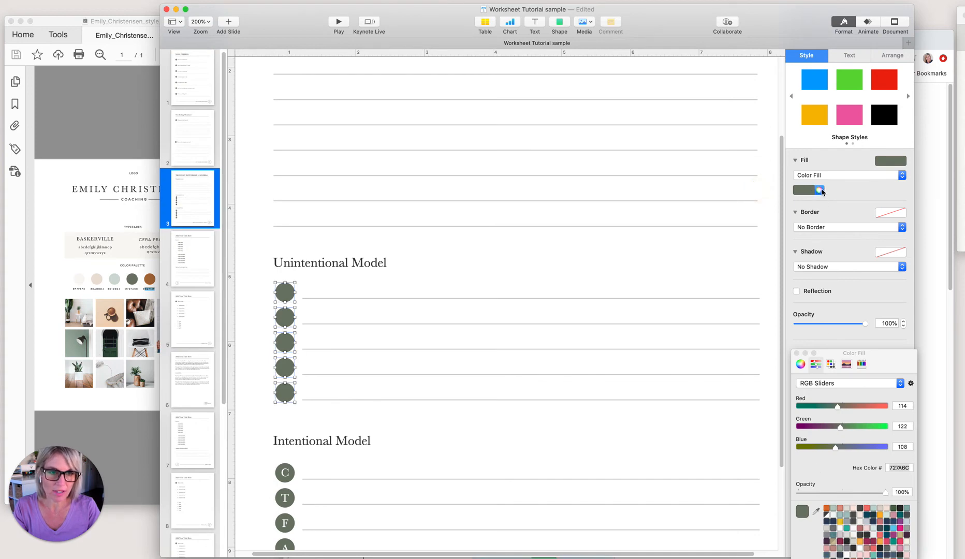
- Paste B2713F, set that hex code as the pasted text's color, and store the rust color as a custom swatch
left_click(819, 190)
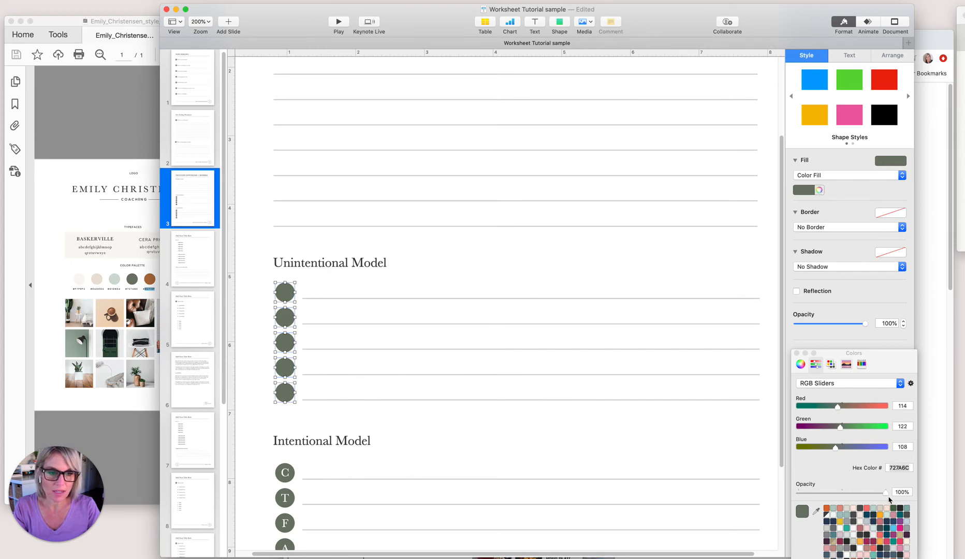
type("B2713F")
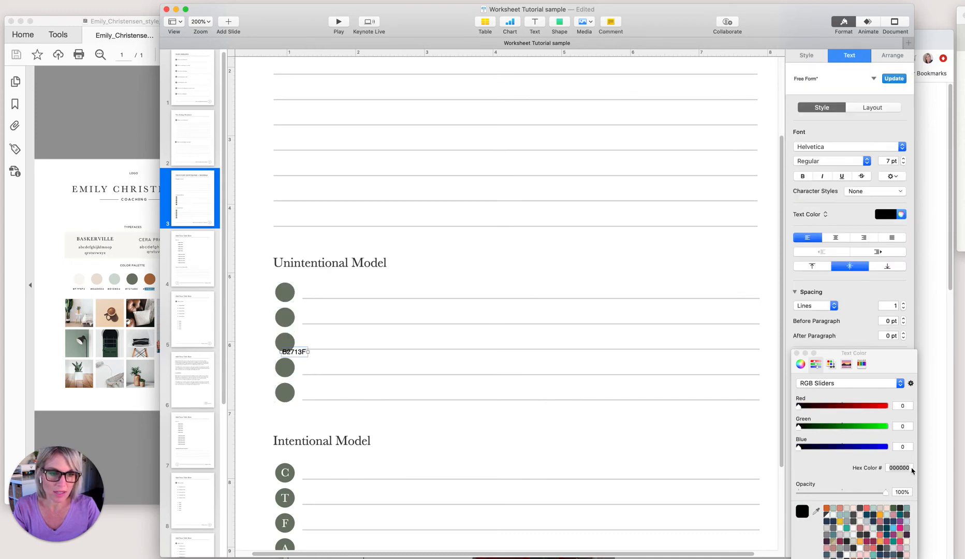
left_click(909, 468)
left_click(900, 468)
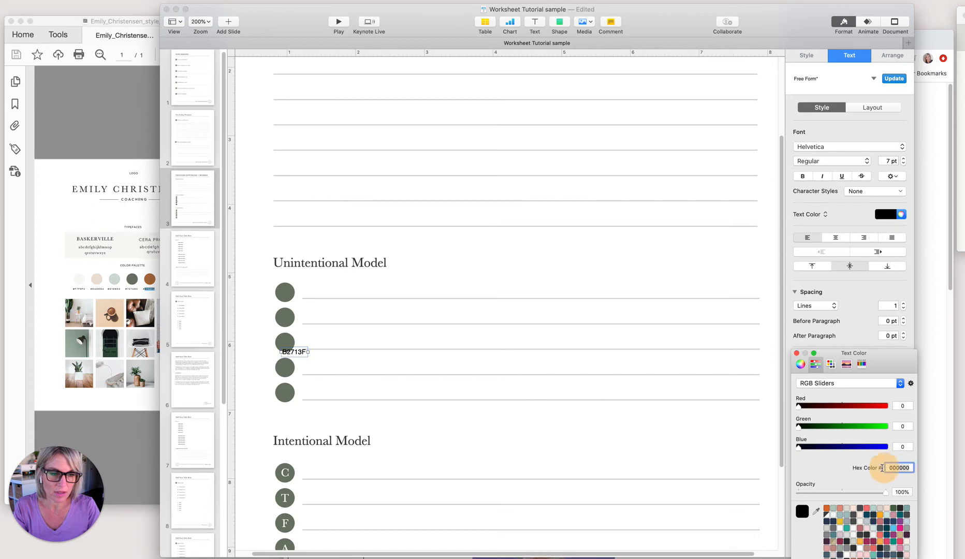
type("B2713F")
key("Return")
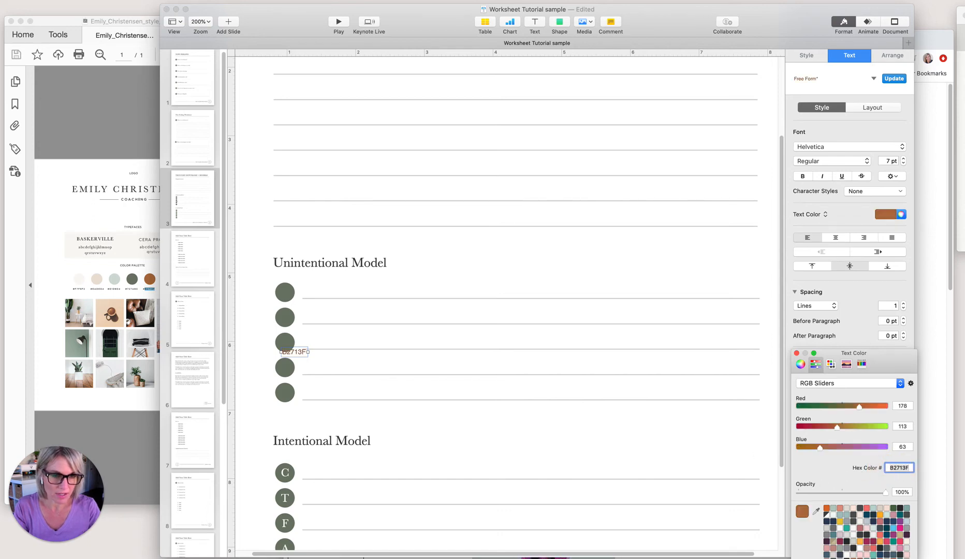
left_click_drag(884, 374, 881, 232)
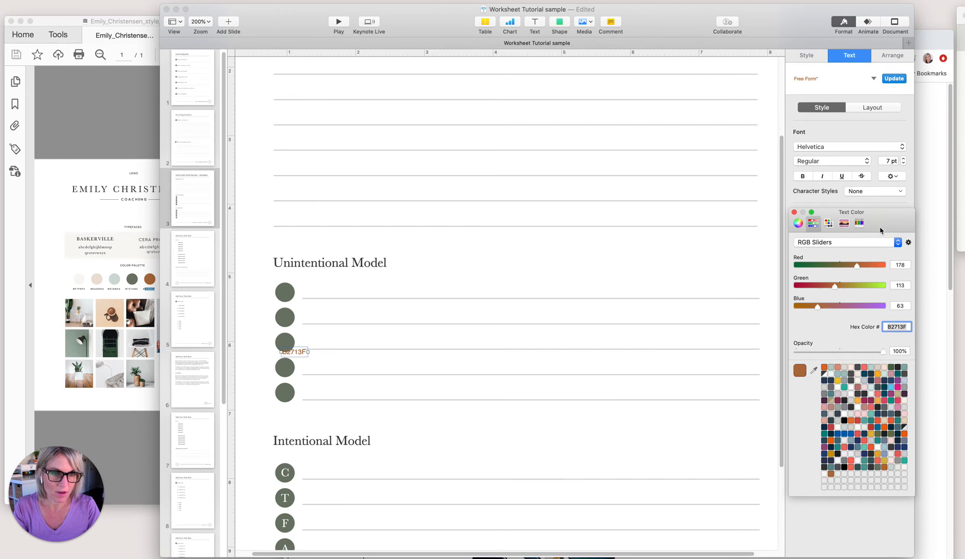
left_click_drag(881, 218, 889, 369)
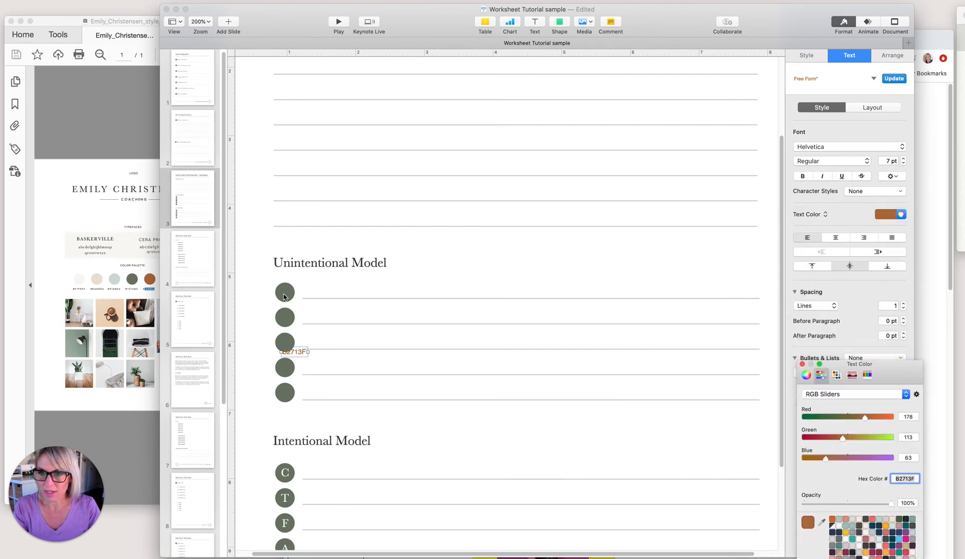
- Undo the stray B2713F text box and its color change, along with the last move of the Unintentional Model letters
left_click(294, 353)
key("super+z")
key("super+z")
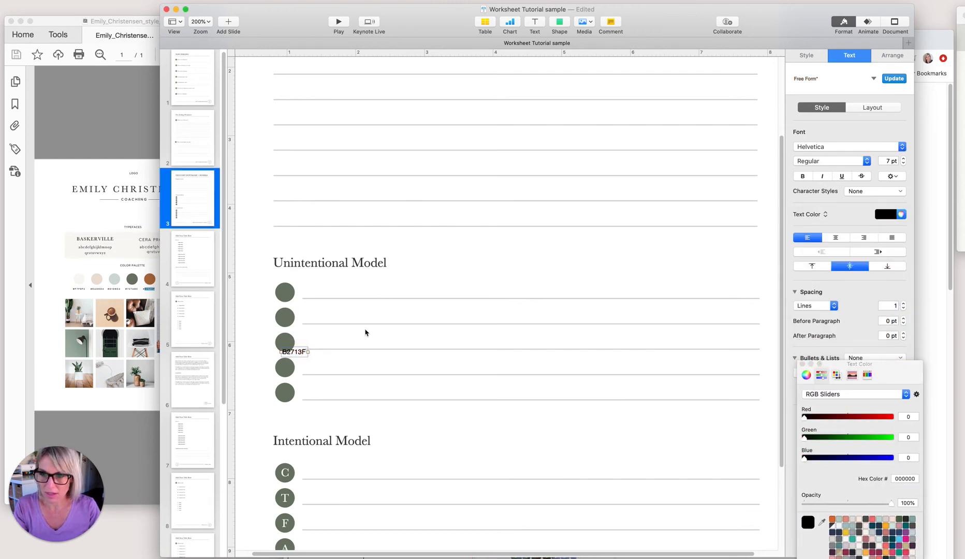
left_click(250, 380)
key("super+z")
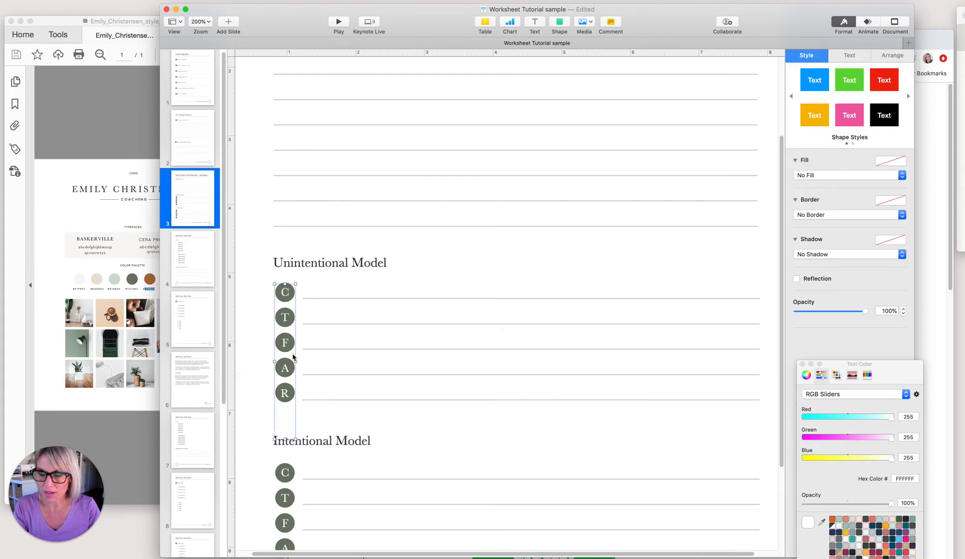
- Move the Unintentional Model letters aside and fill the five circles with the saved rust swatch B2713F
left_click_drag(286, 343, 310, 342)
left_click_drag(254, 278, 292, 396)
left_click_drag(889, 380, 893, 245)
left_click(844, 491)
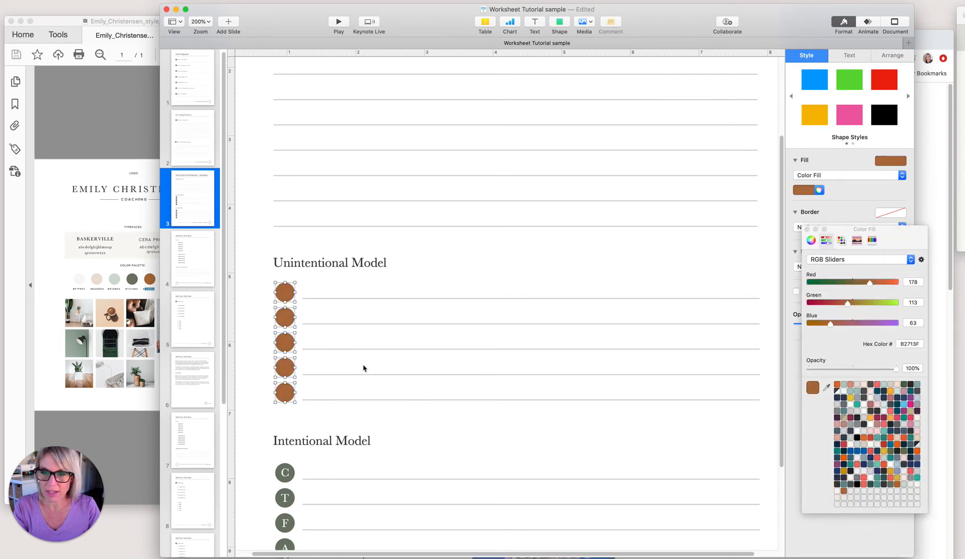
- Move the C, T, F, A, R text box back over the rust circles and nudge it vertically until the letters are centered
left_click(253, 327)
left_click_drag(317, 314, 289, 323)
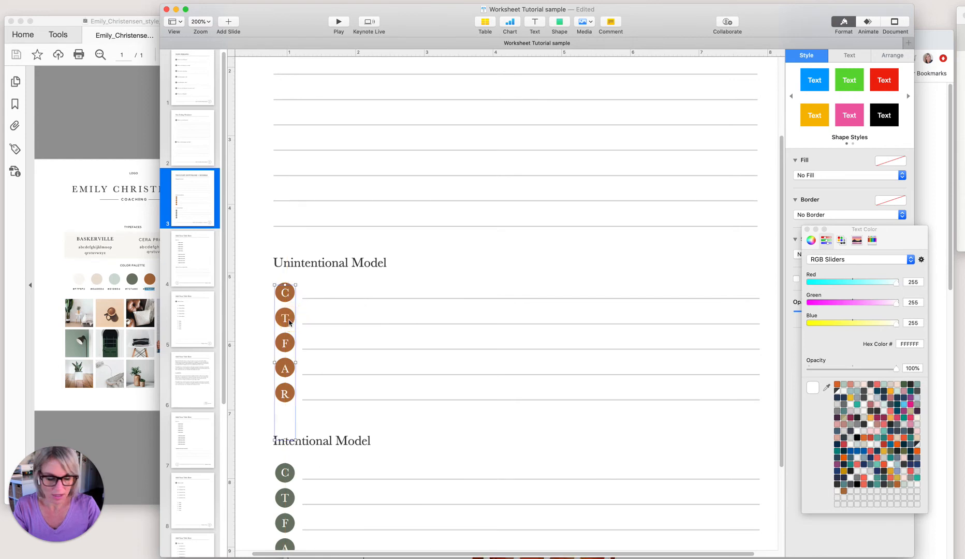
key("Up")
key("Up")
key("Down")
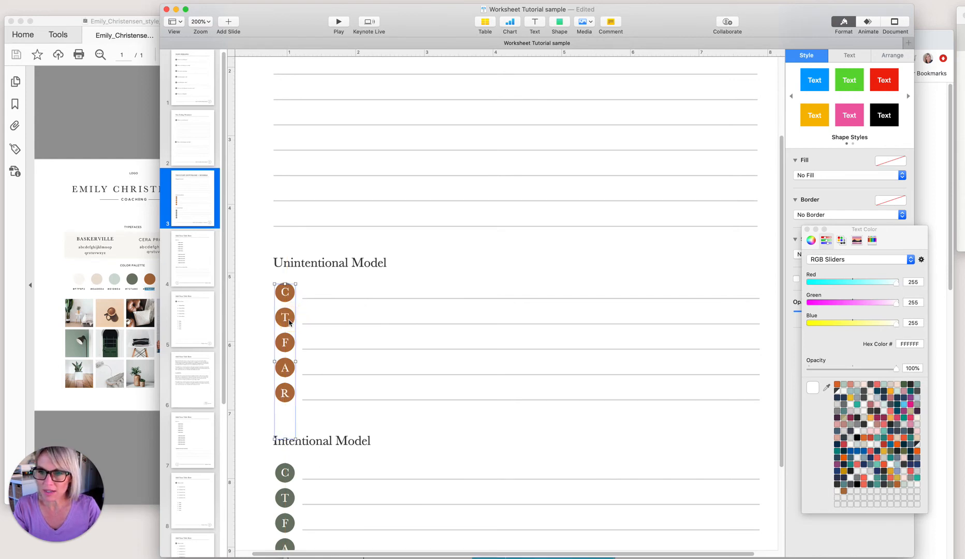
left_click(254, 413)
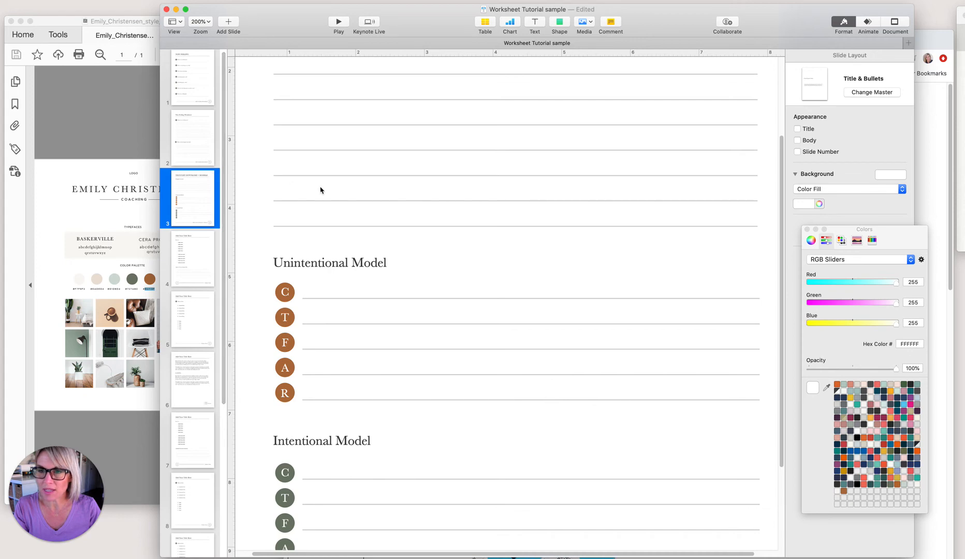
- Insert a square on the Thought Download + Models slide and stretch it to cover the writing lines under Thought Download
left_click_drag(224, 191, 231, 178)
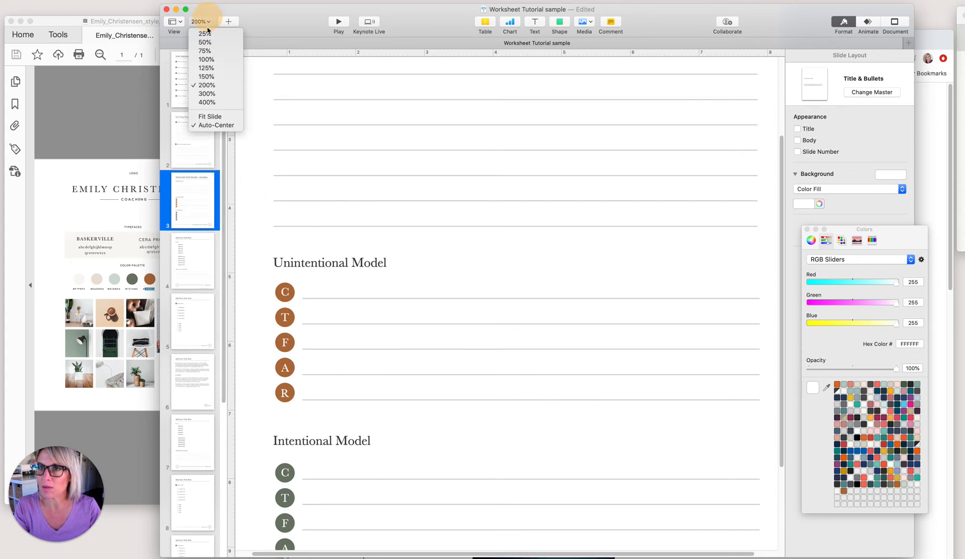
left_click_drag(205, 22, 206, 60)
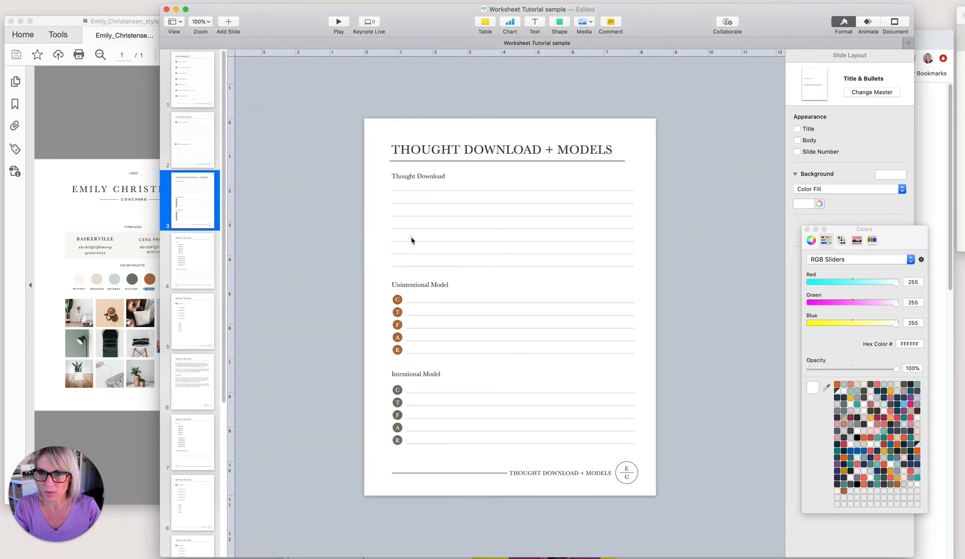
left_click(389, 255)
left_click(376, 252)
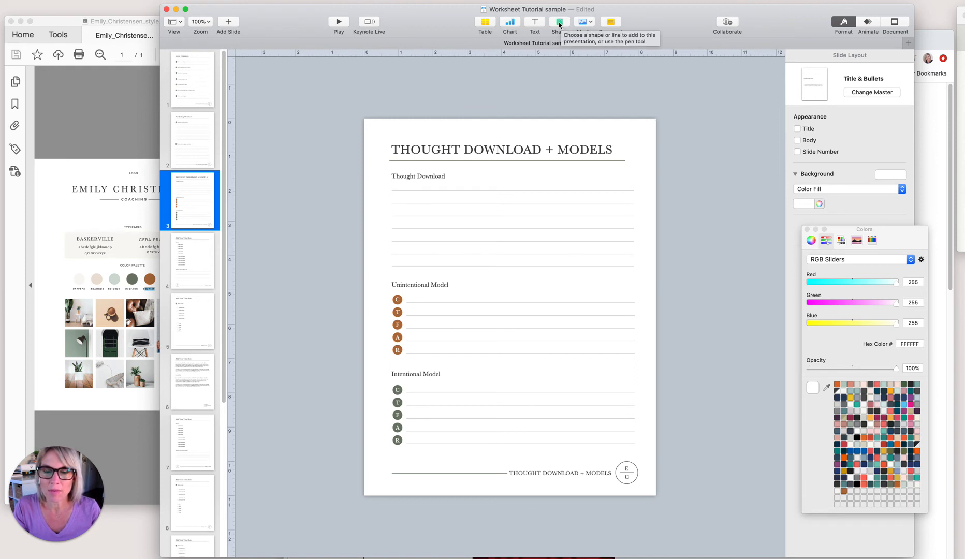
left_click(559, 22)
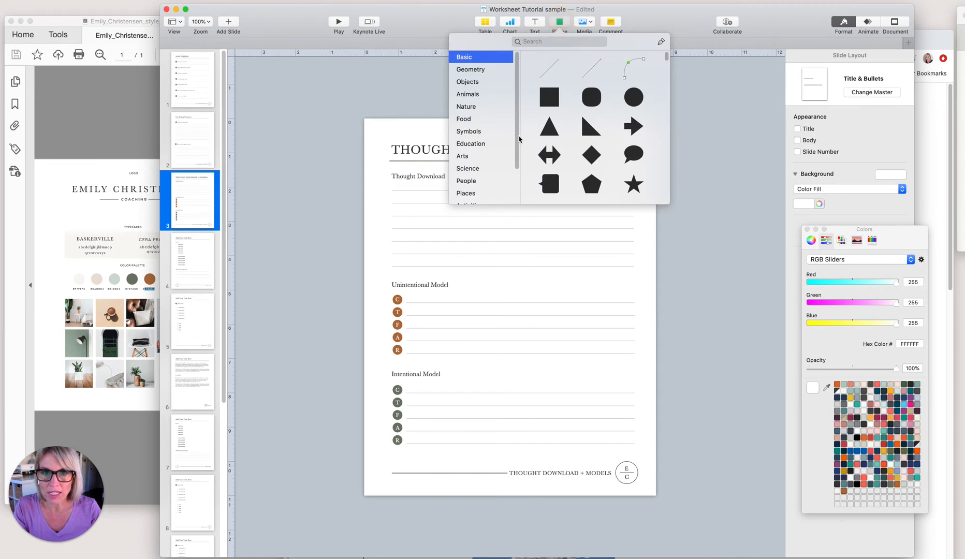
left_click(549, 103)
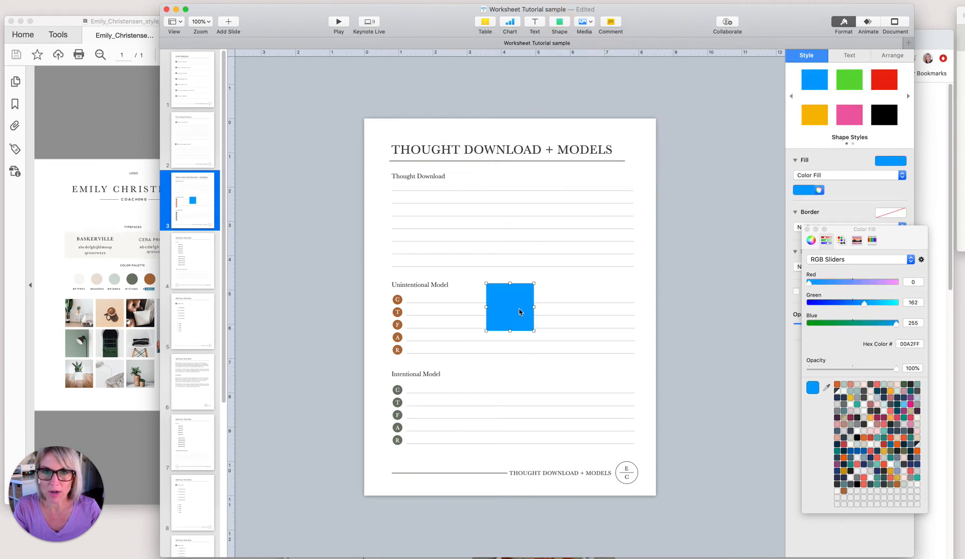
left_click_drag(516, 314, 415, 267)
left_click_drag(439, 230, 635, 244)
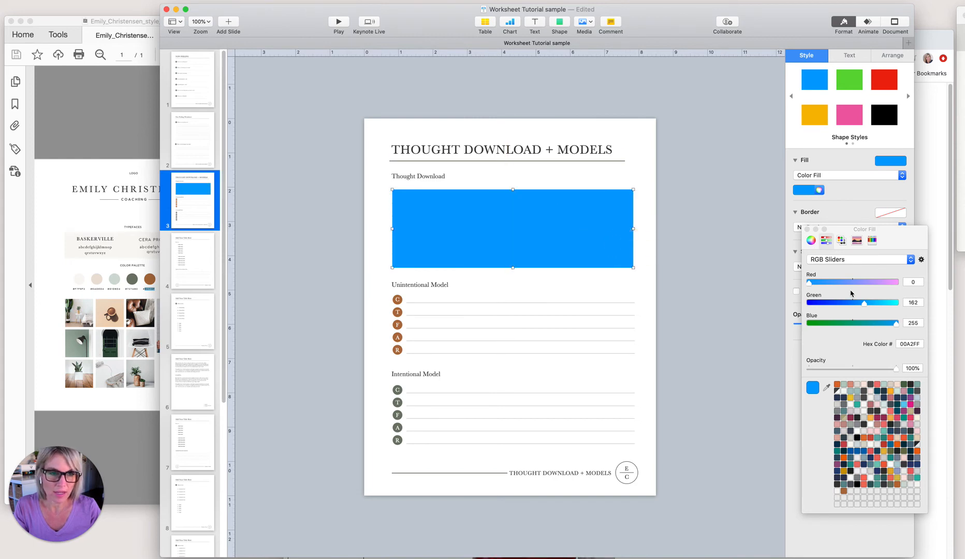
- Switch to the style guide PDF, copy the beige color's hex code EADED4 from the color palette, and return to Keynote
left_click(55, 279)
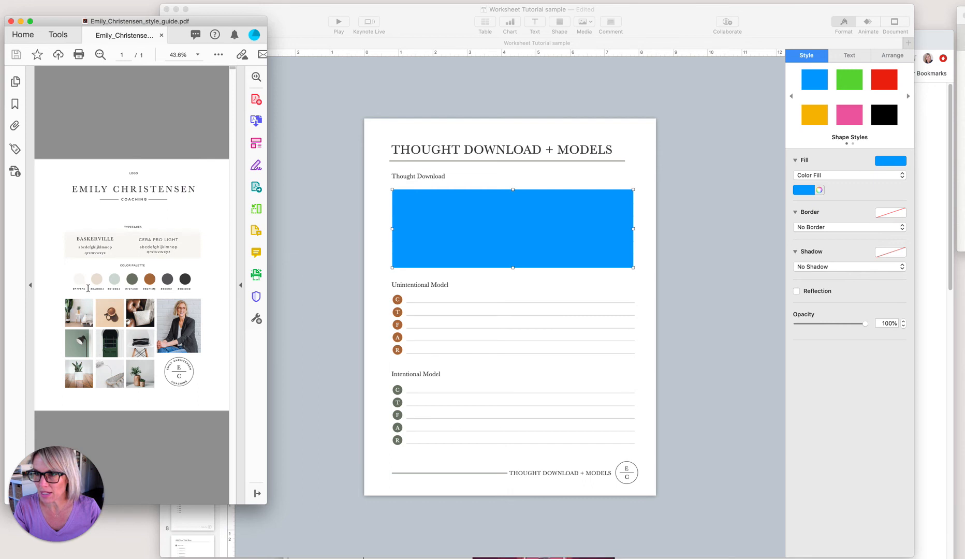
left_click_drag(104, 288, 93, 288)
key("super+c")
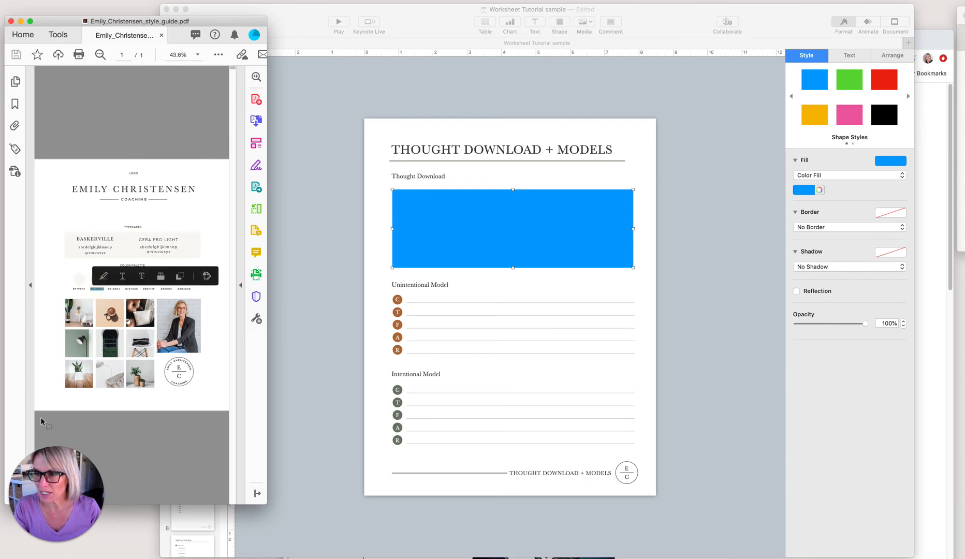
left_click(339, 277)
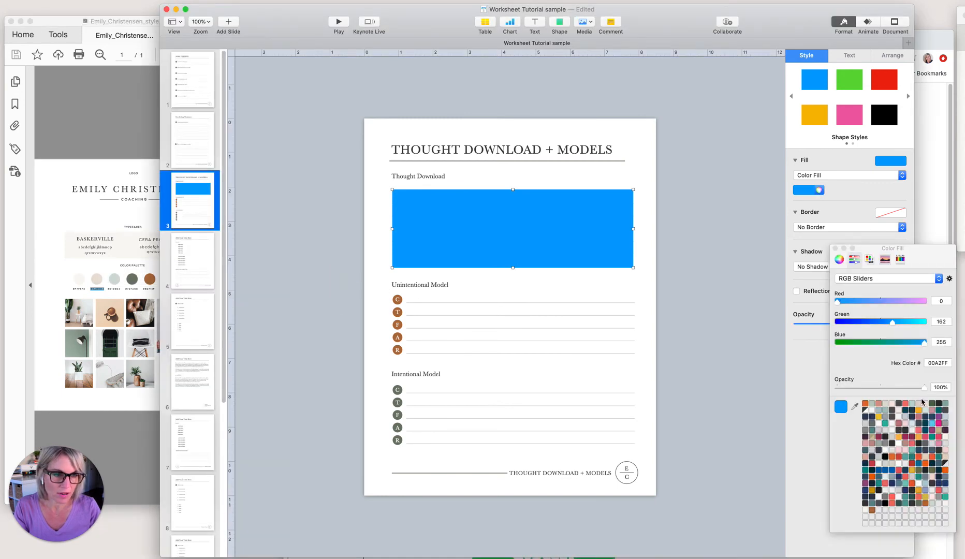
- Fill the rectangle over the Thought Download lines with hex color EADED4 and store that color as a custom swatch
left_click_drag(922, 252, 885, 267)
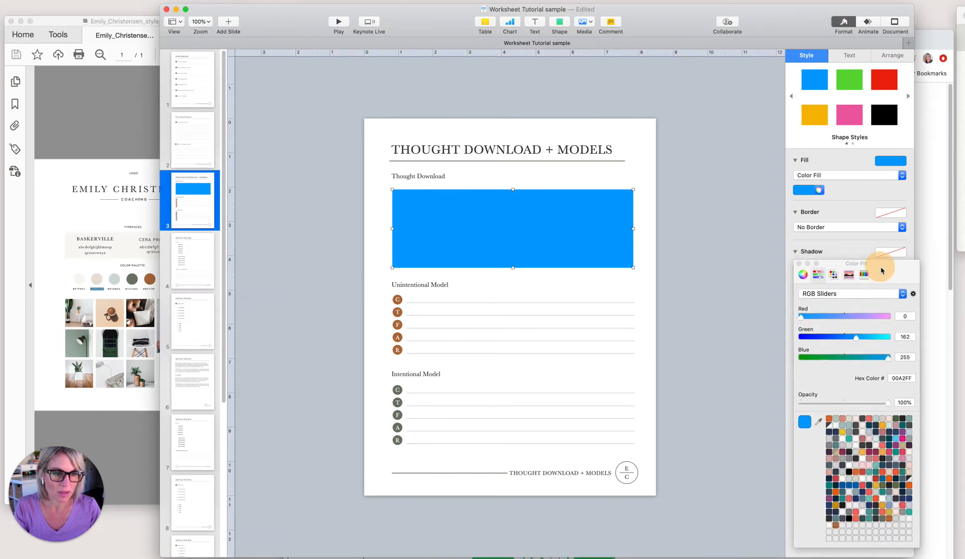
left_click(906, 379)
key("super+v")
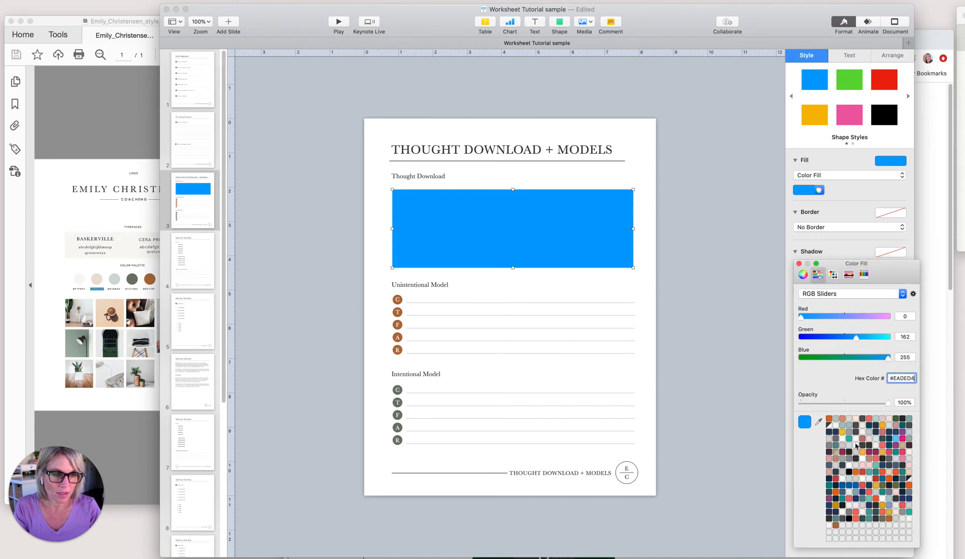
key("Return")
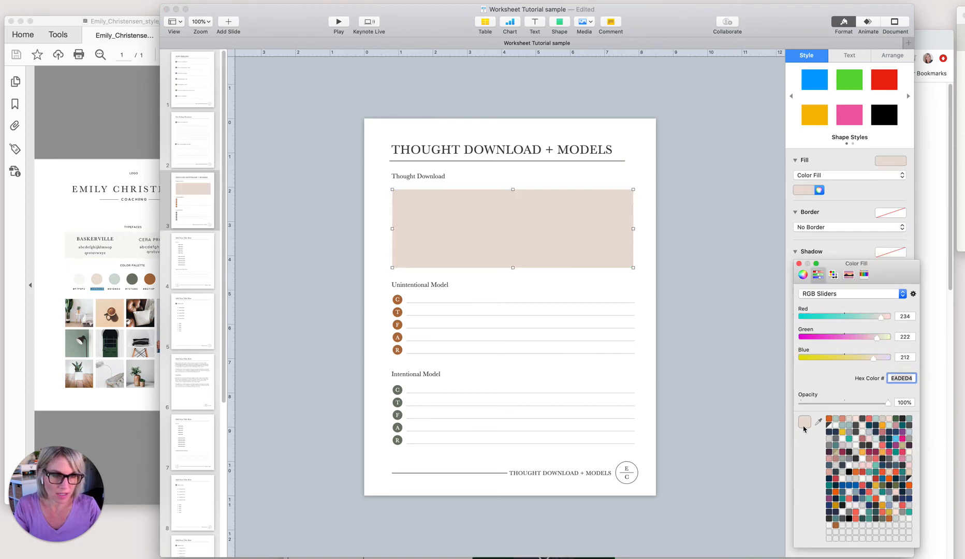
left_click_drag(804, 427, 839, 532)
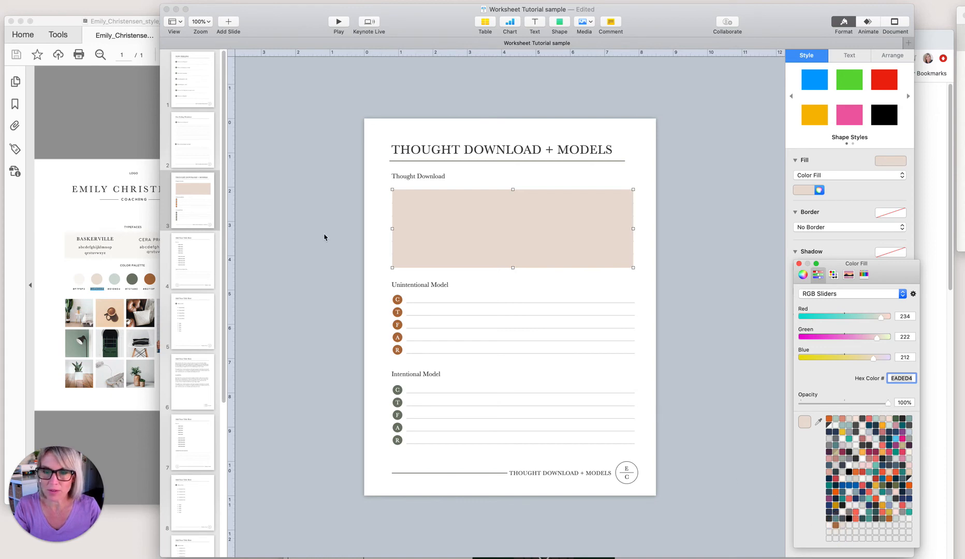
- Lower the beige rectangle's fill color opacity to 38% and its overall opacity to 29% so the writing lines show through
left_click(412, 227)
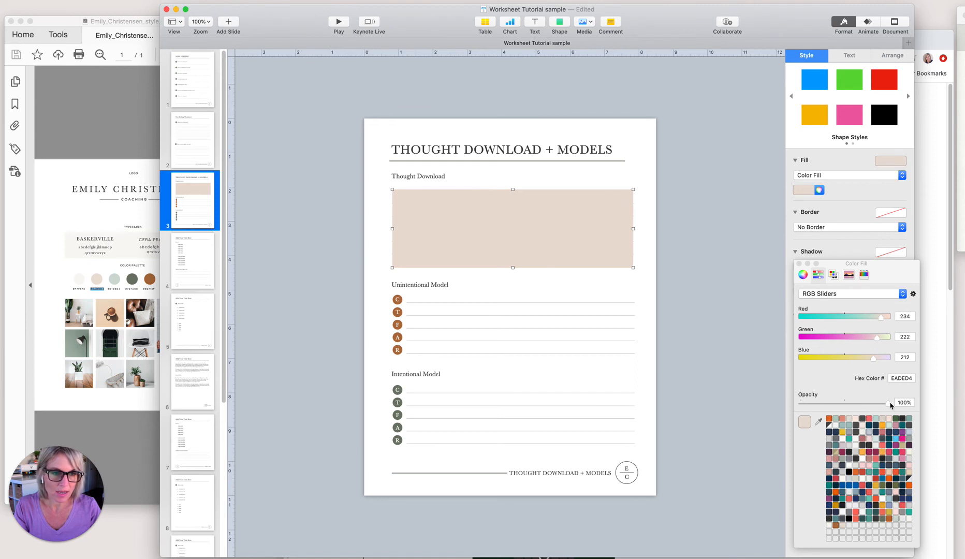
left_click_drag(889, 405, 833, 404)
left_click_drag(897, 275, 964, 313)
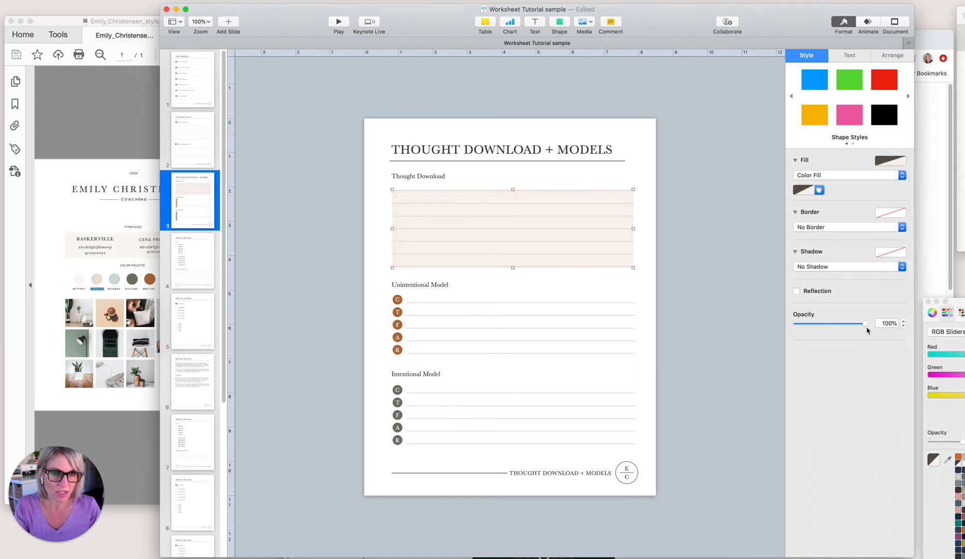
left_click_drag(863, 325, 817, 325)
left_click_drag(948, 312, 816, 359)
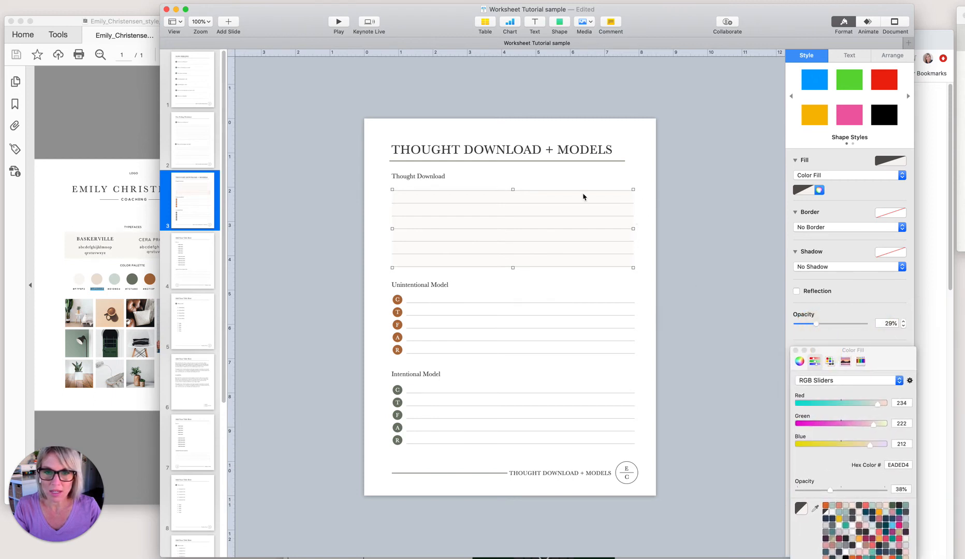
- Slide the tinted rectangle sideways off the Thought Download lines, select the line group, and move the rectangle back into alignment
left_click(559, 212)
left_click_drag(540, 218, 585, 221)
left_click(409, 217)
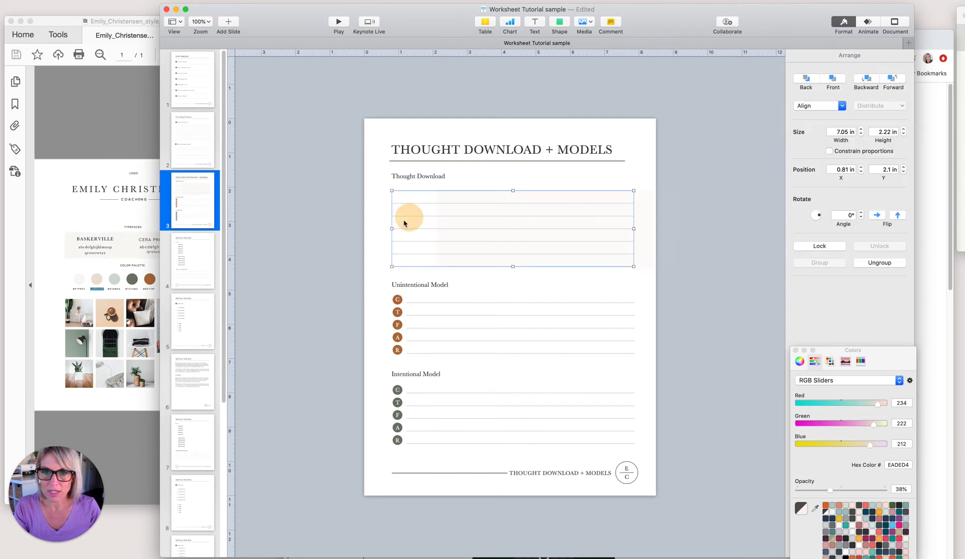
left_click(340, 246)
left_click(545, 260)
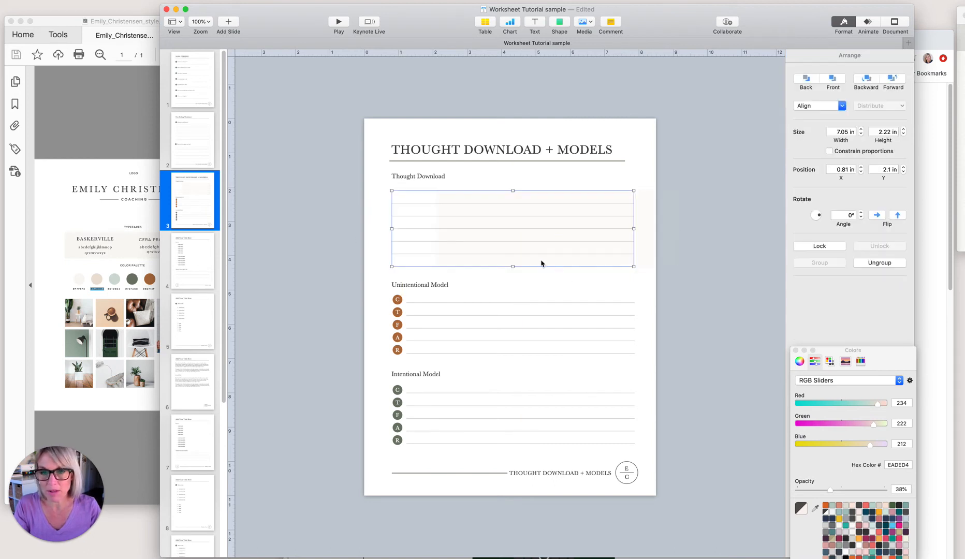
left_click(605, 288)
left_click_drag(650, 242, 611, 245)
left_click(676, 254)
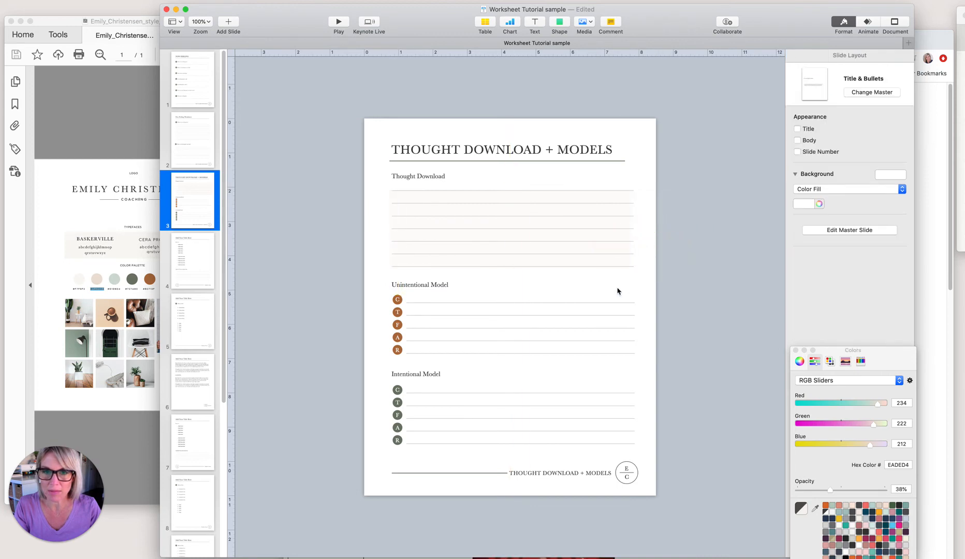
- Delete the group of writing lines in the Thought Download section and move the tinted rectangle back under the section heading
key("super+z")
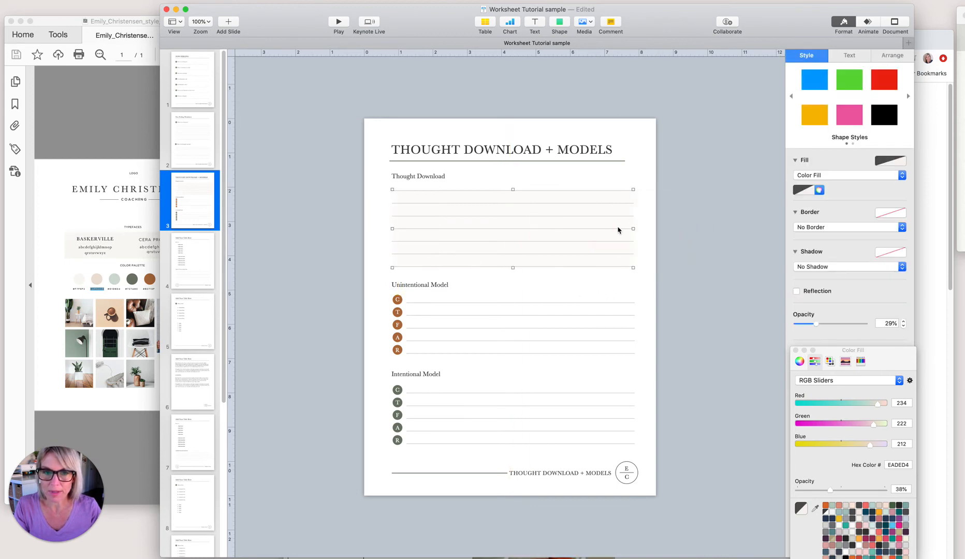
left_click_drag(606, 232, 638, 231)
left_click(402, 205)
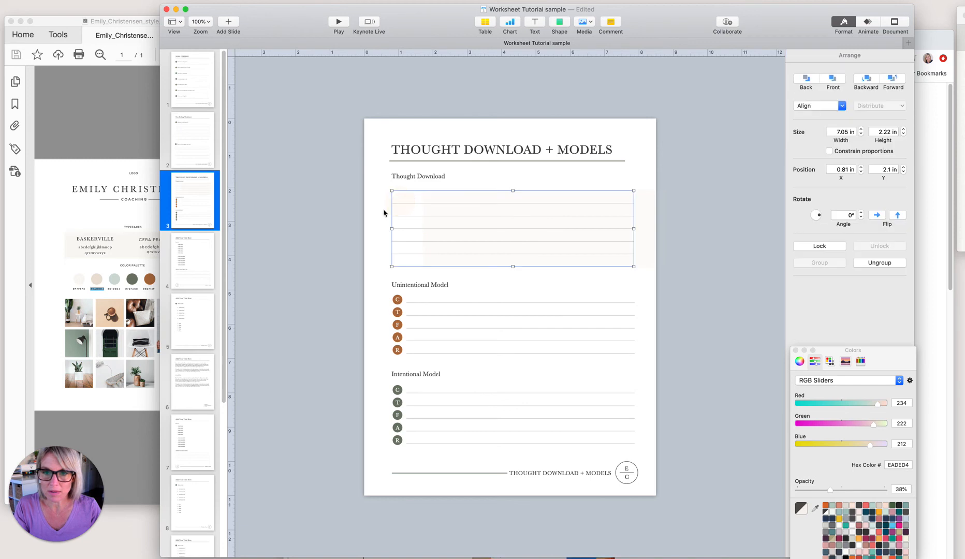
key("Delete")
mouse_move(497, 254)
left_mouse_down()
mouse_move(471, 244)
mouse_move(509, 247)
mouse_move(510, 229)
mouse_move(508, 263)
left_mouse_up()
left_click(371, 257)
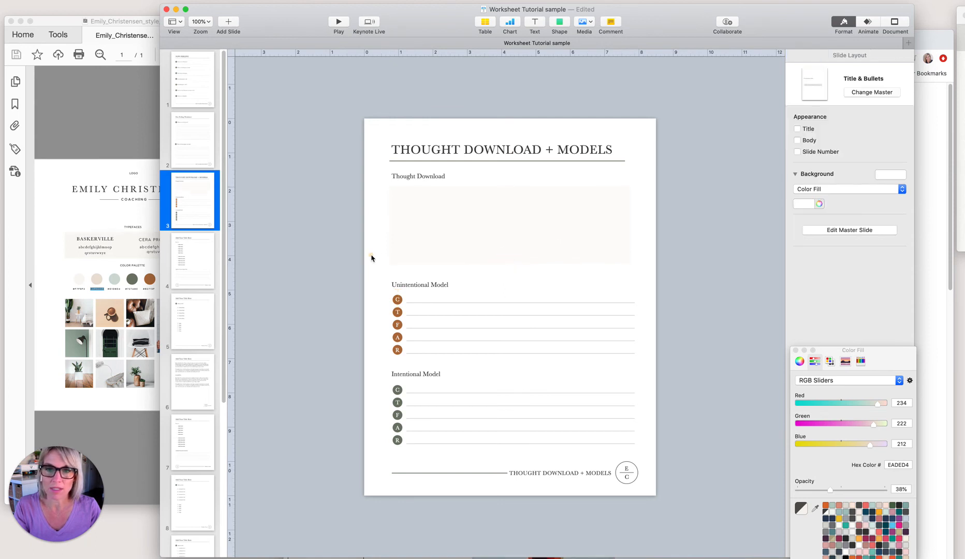
- Set the Thought Download rectangle's fill color opacity to 41%
left_click(456, 256)
left_click_drag(831, 490, 836, 491)
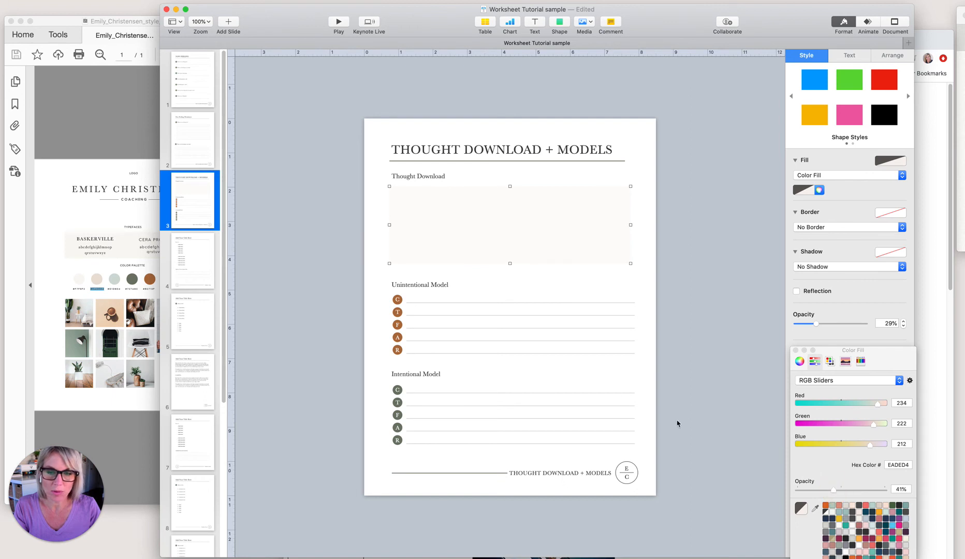
left_click(301, 252)
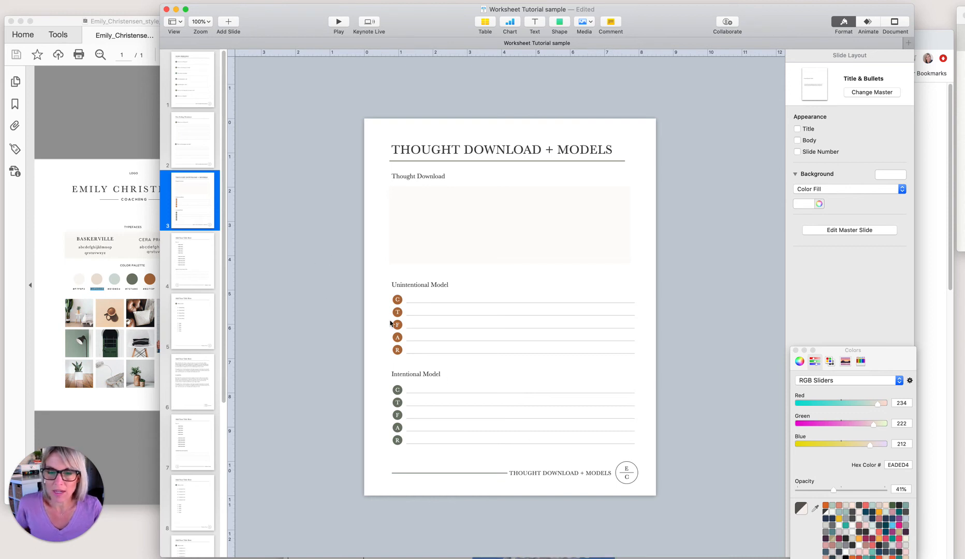
- Move the circular EC logo to the left end of the footer and shift the line and footer title right
left_click(628, 479)
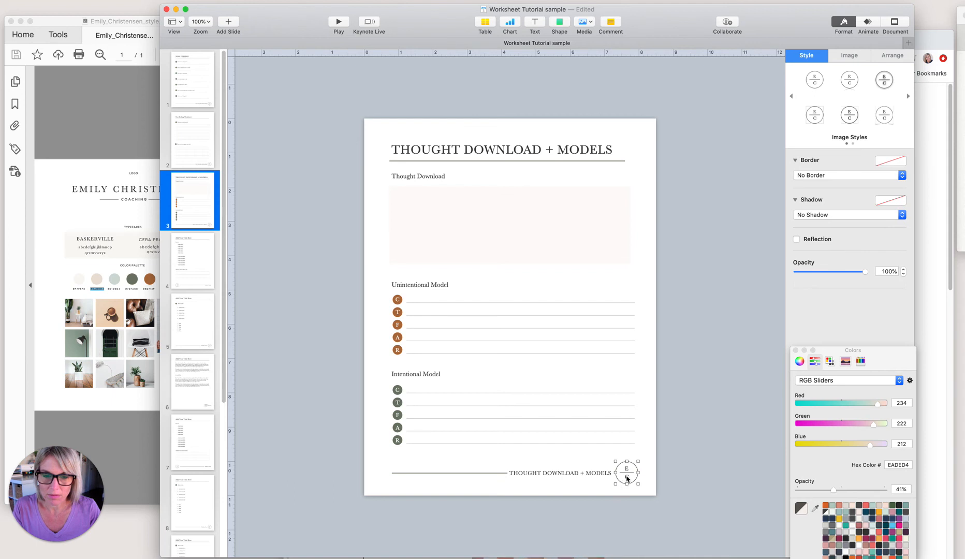
left_click(629, 476)
left_click_drag(629, 475, 404, 472)
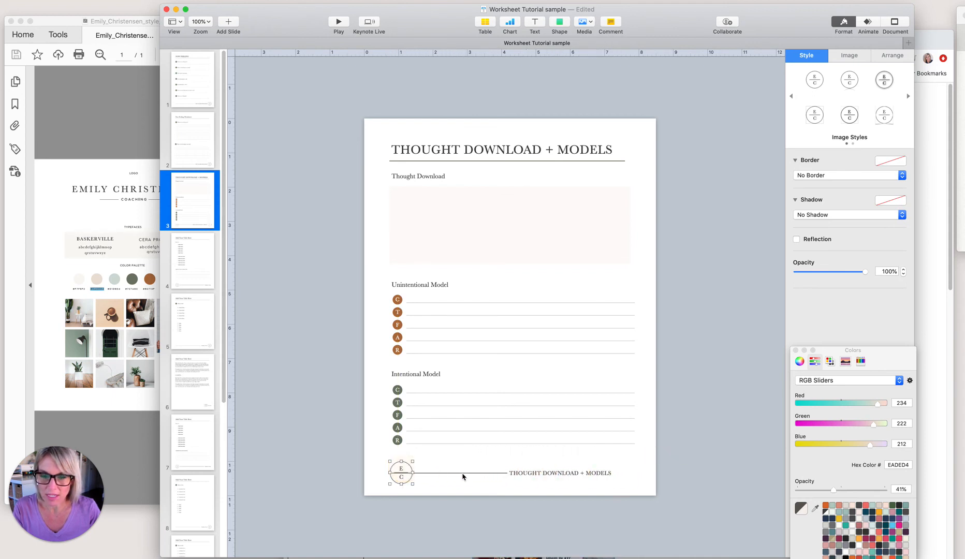
left_click(463, 475)
left_click(544, 477)
left_click_drag(534, 479, 552, 478)
left_click_drag(453, 477, 473, 476)
left_click_drag(409, 473, 420, 473)
left_click(571, 476)
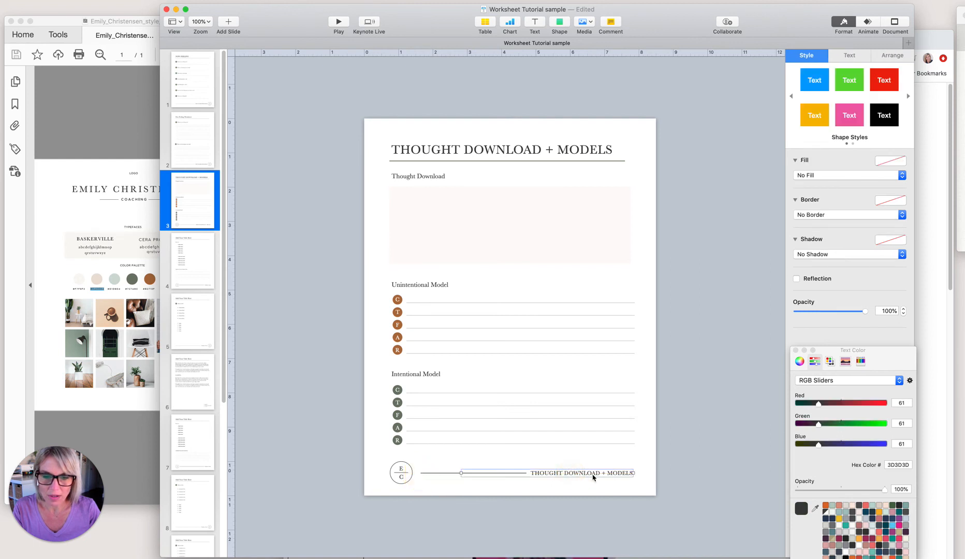
left_click(590, 475)
left_click(616, 484)
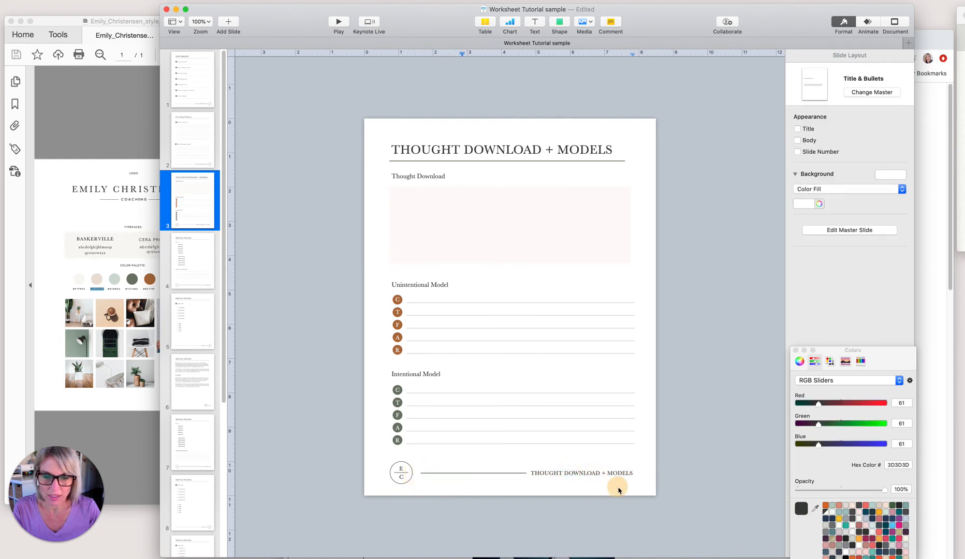
- Nudge the footer title and line left toward the logo, leaving room for a page number at the right margin
left_click(570, 476)
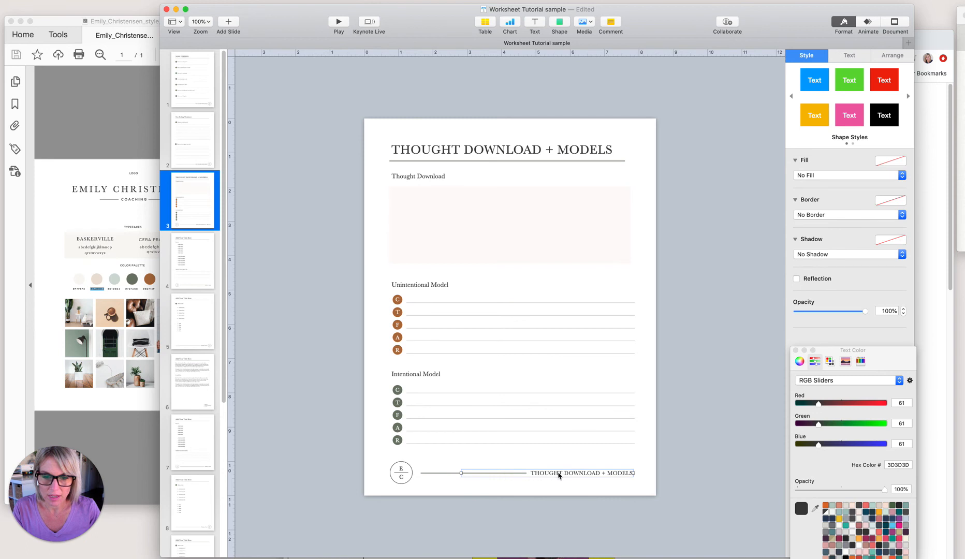
left_click_drag(566, 476, 559, 476)
left_click(429, 473)
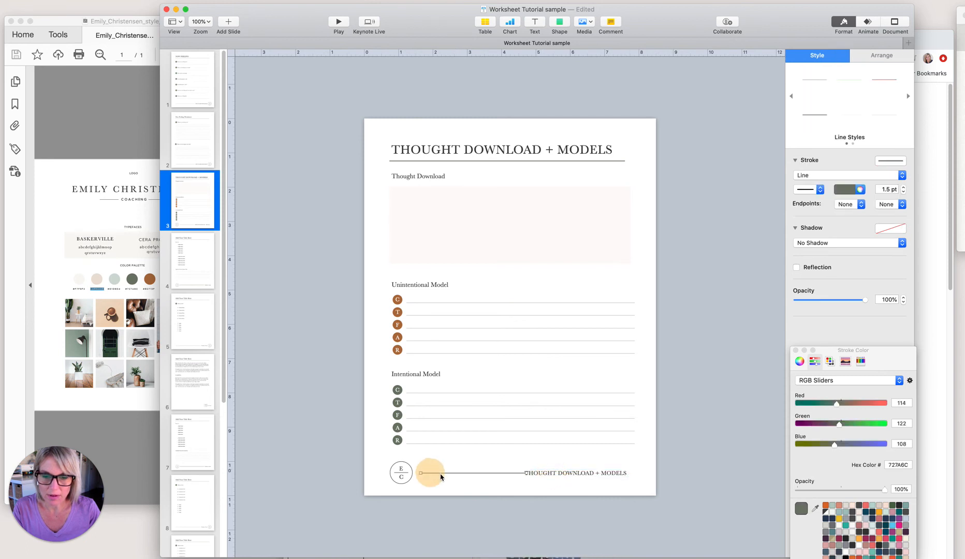
left_click_drag(491, 473, 518, 473)
left_click(642, 469)
left_click_drag(614, 472, 611, 472)
left_click(622, 459)
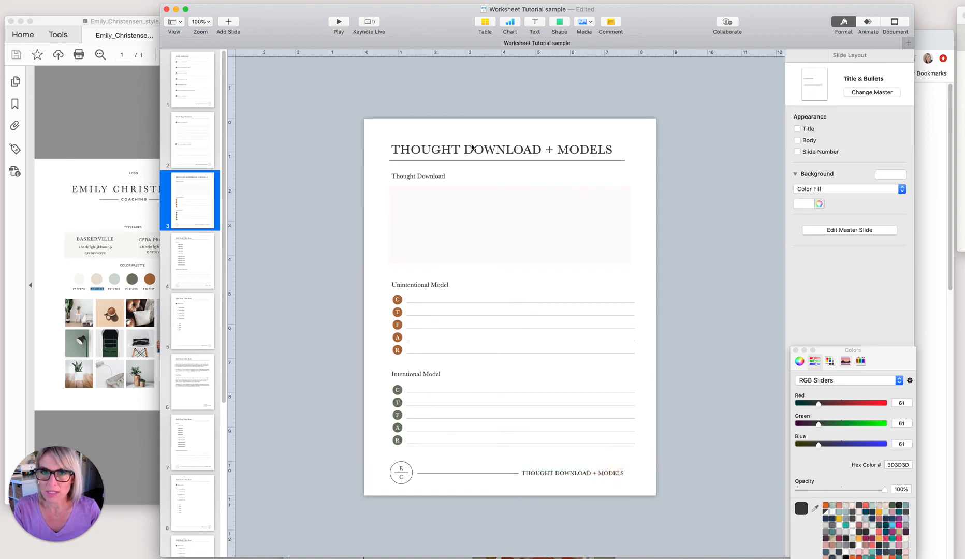
- Add a text box after the footer title in the Question Baskerville 14 paragraph style and replace its text with 1
left_click(536, 22)
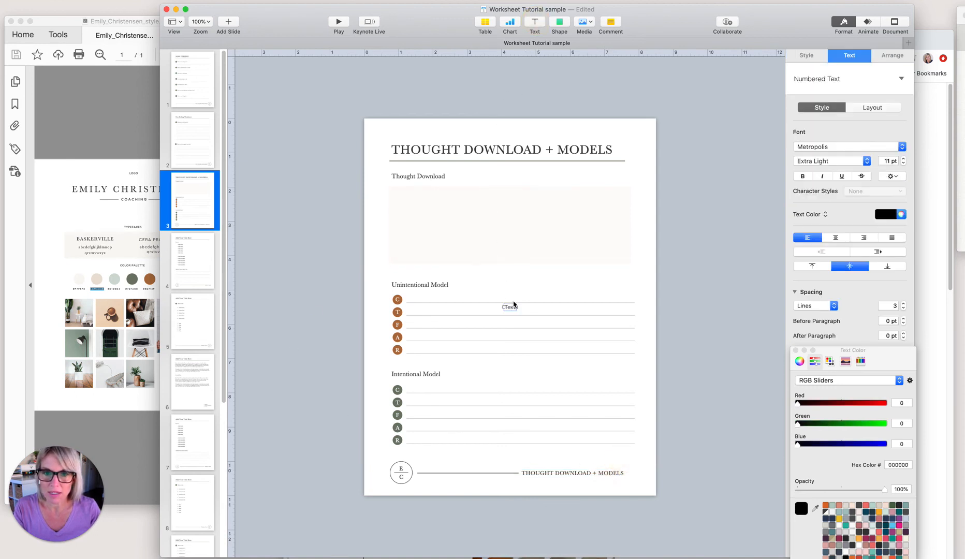
left_click_drag(511, 307, 637, 473)
left_click(901, 80)
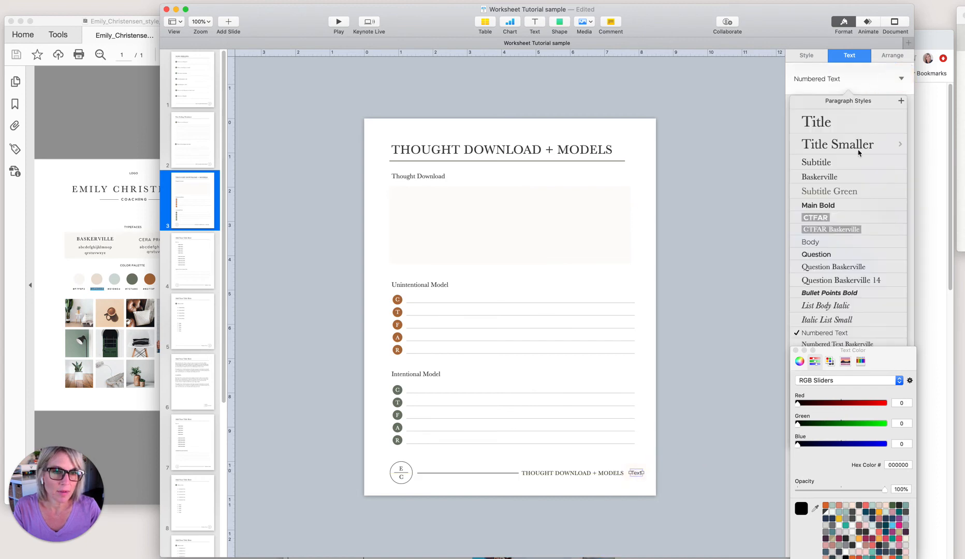
left_click(823, 282)
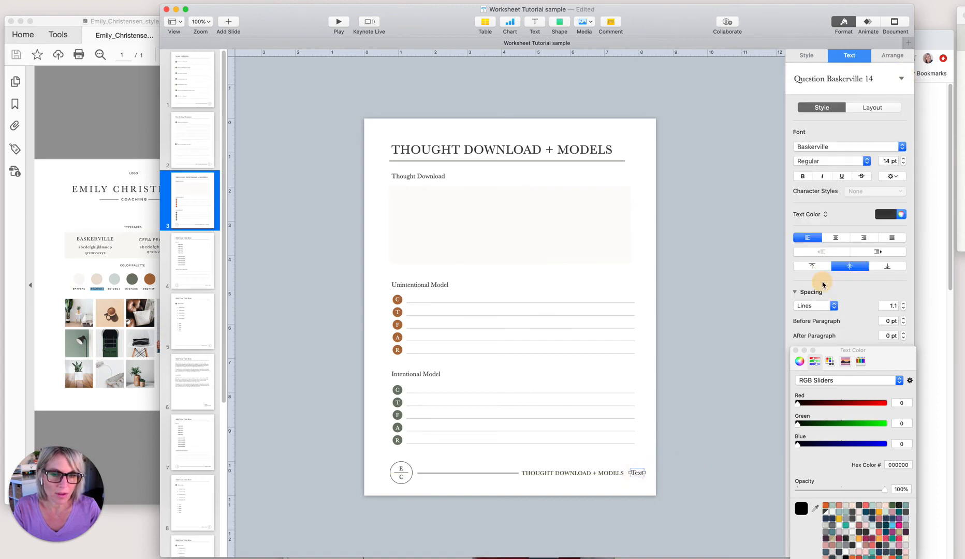
double_click(634, 472)
key("BackSpace")
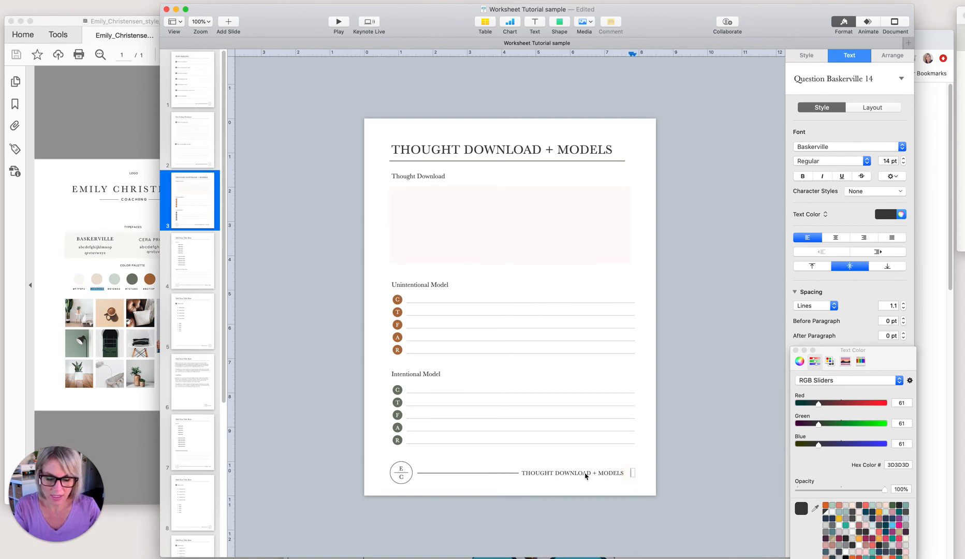
type("1")
left_click(321, 401)
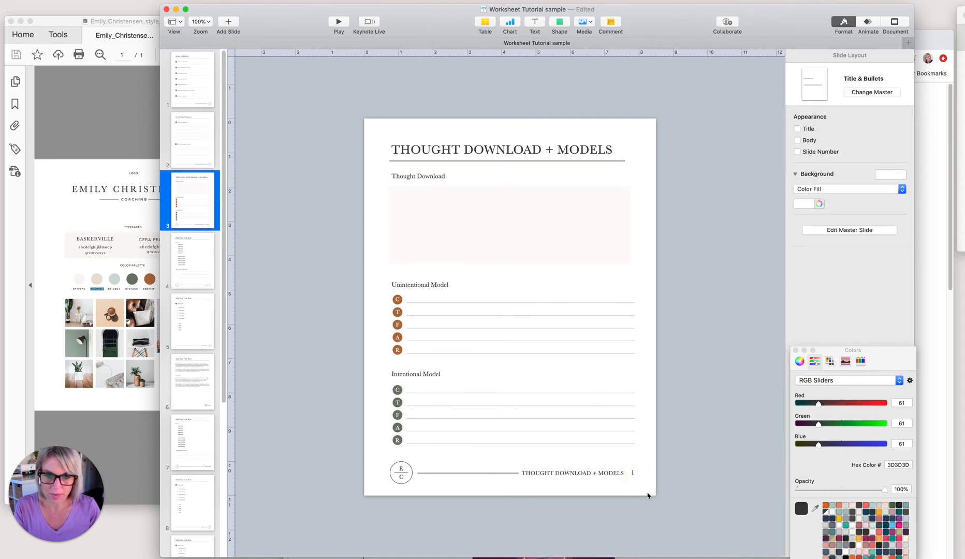
- Center-align the page number within its text box and adjust the box's position beside the footer title
left_click(632, 474)
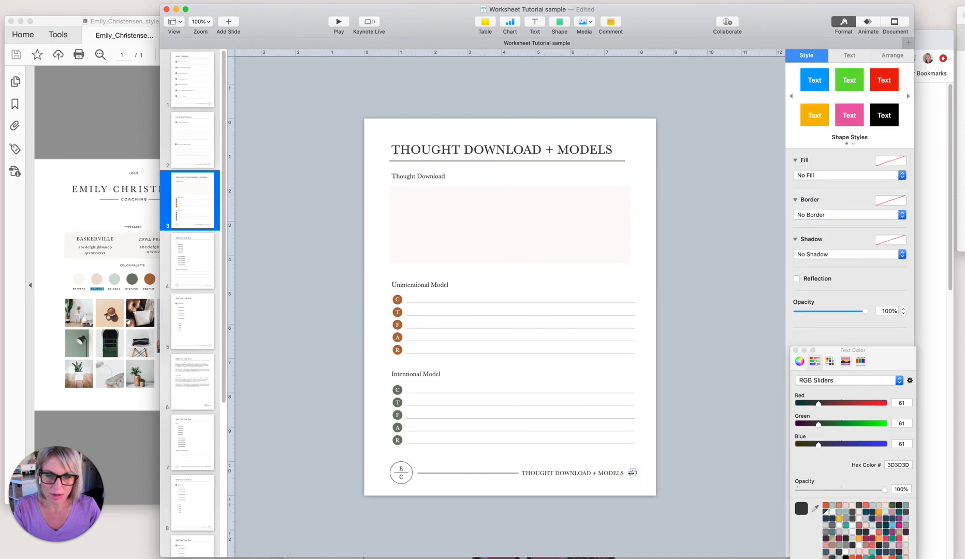
left_click_drag(634, 472, 641, 473)
left_click(842, 55)
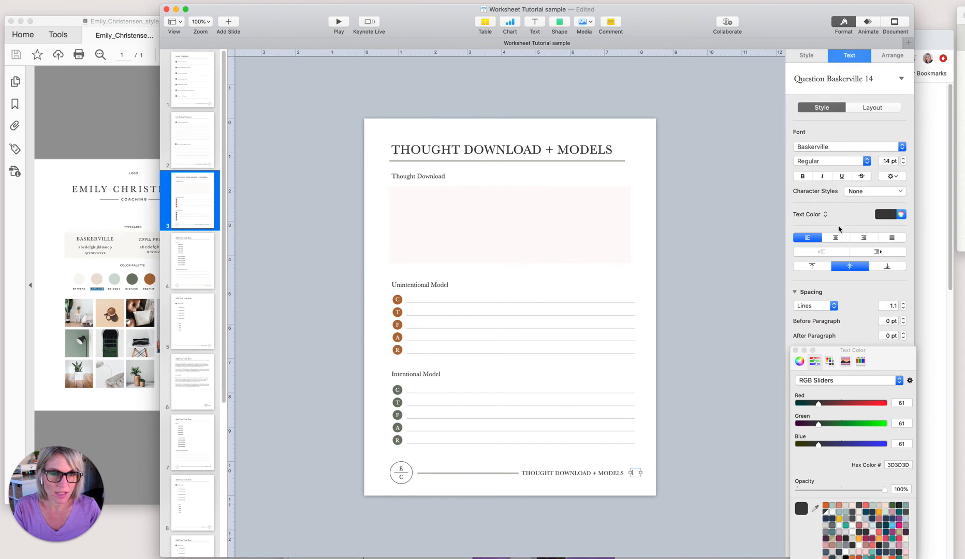
left_click(835, 237)
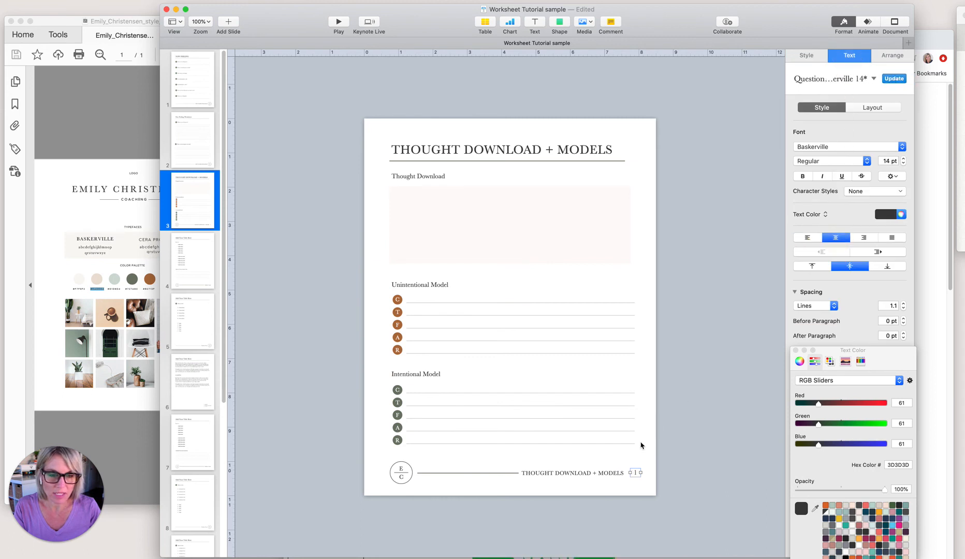
left_click(650, 464)
left_click_drag(635, 476, 633, 474)
- Color the page number with the saved rust swatch B2713F and make it bold
left_click(633, 473)
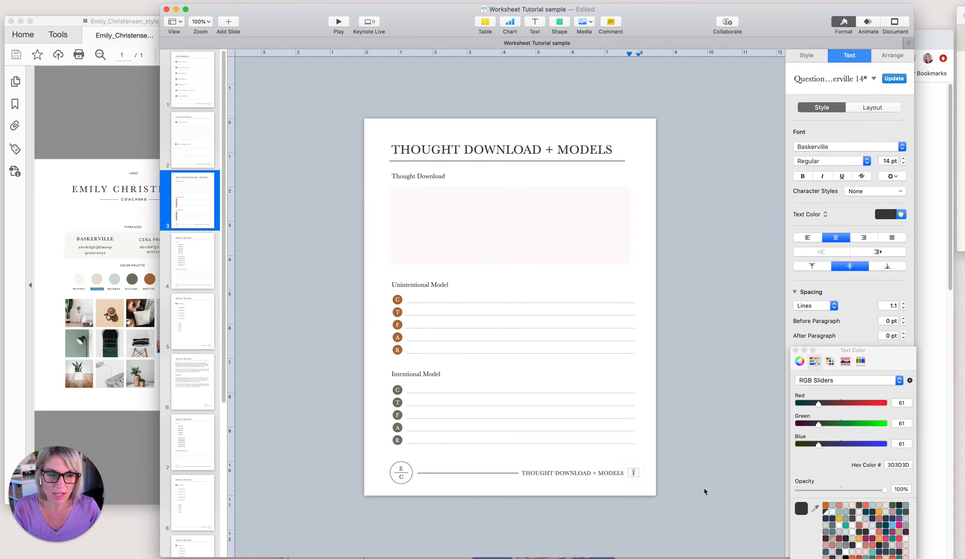
left_click_drag(884, 360, 883, 272)
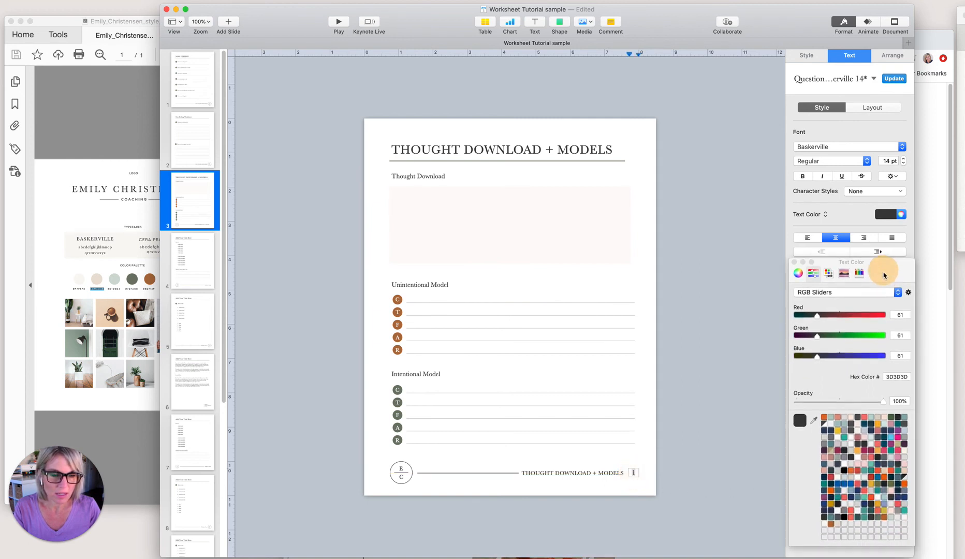
left_click(830, 524)
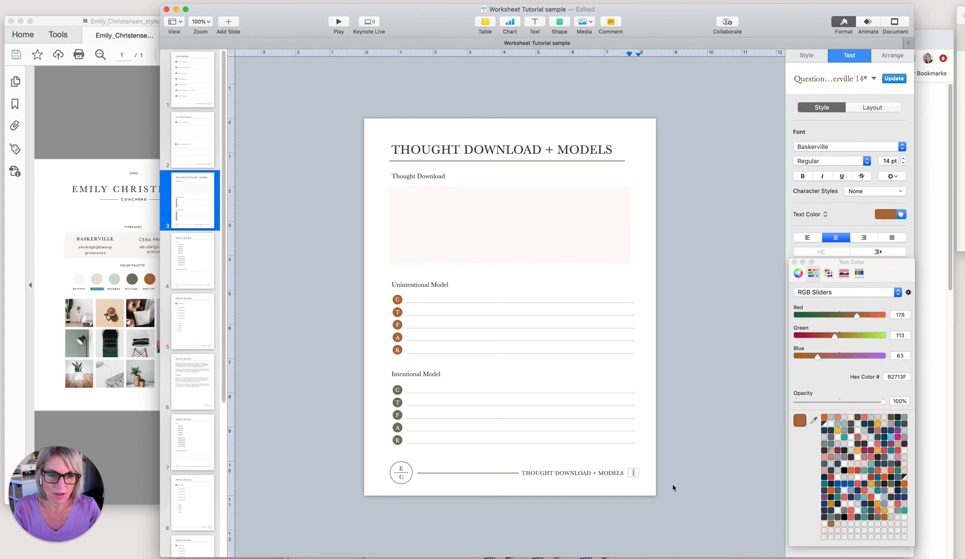
left_click(803, 176)
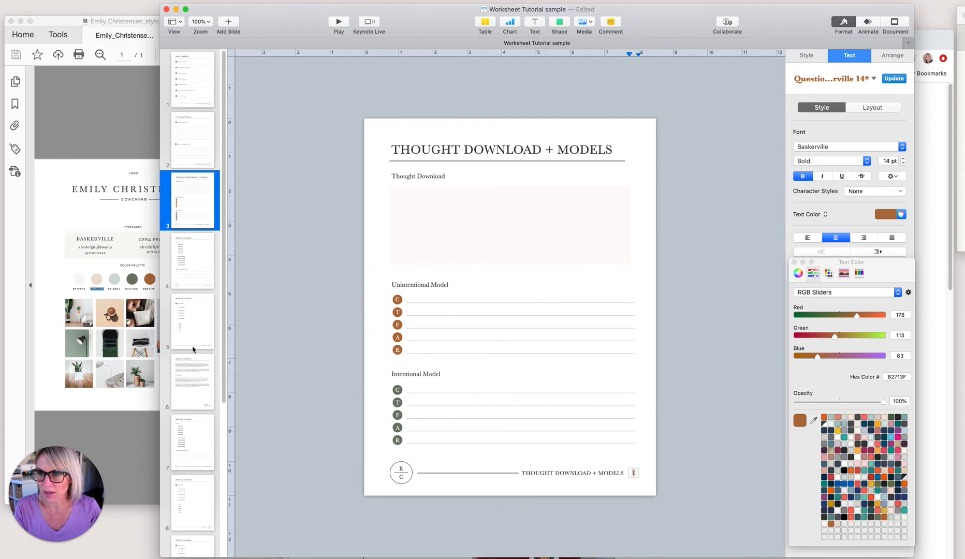
- Open page 6, select the body text box above the Accountability heading, and uncover its spacing settings
left_click(190, 392)
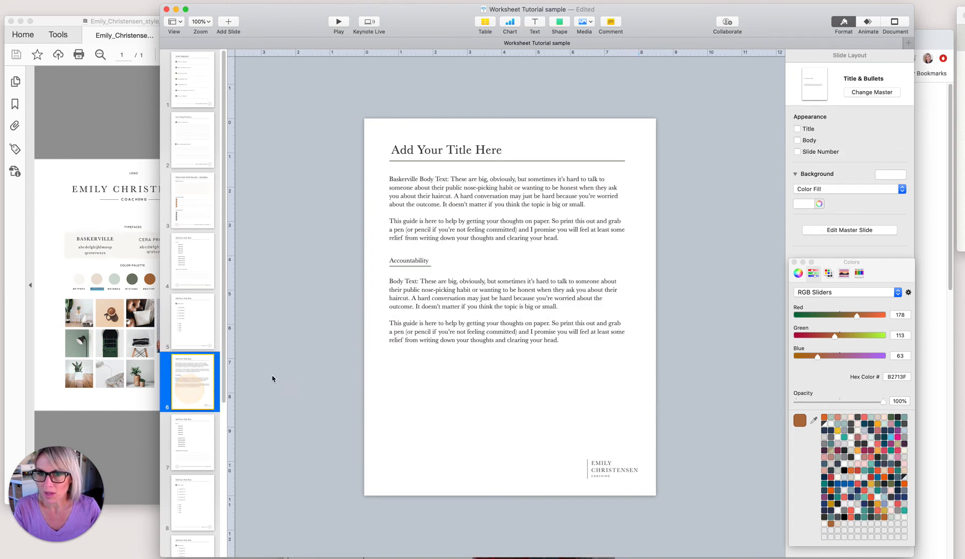
left_click(435, 197)
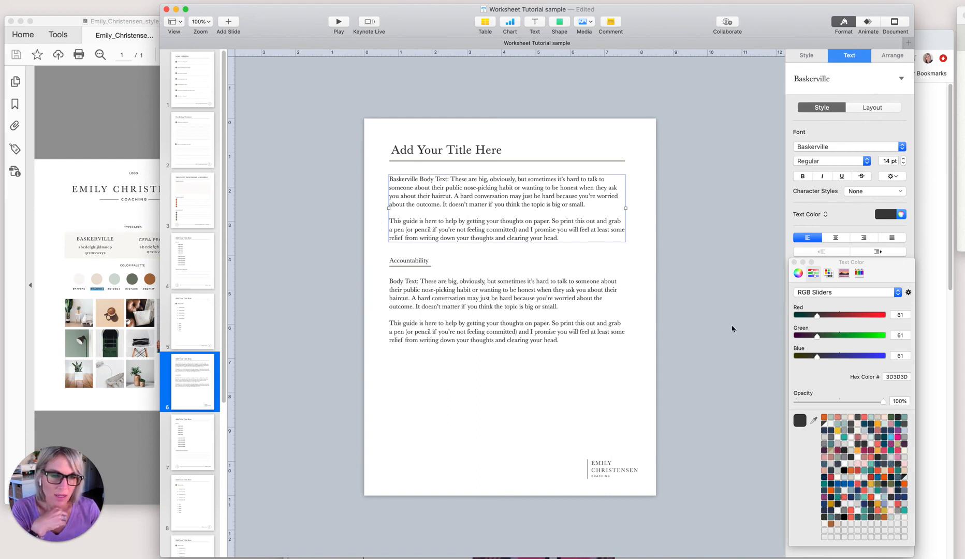
left_click_drag(857, 288, 858, 494)
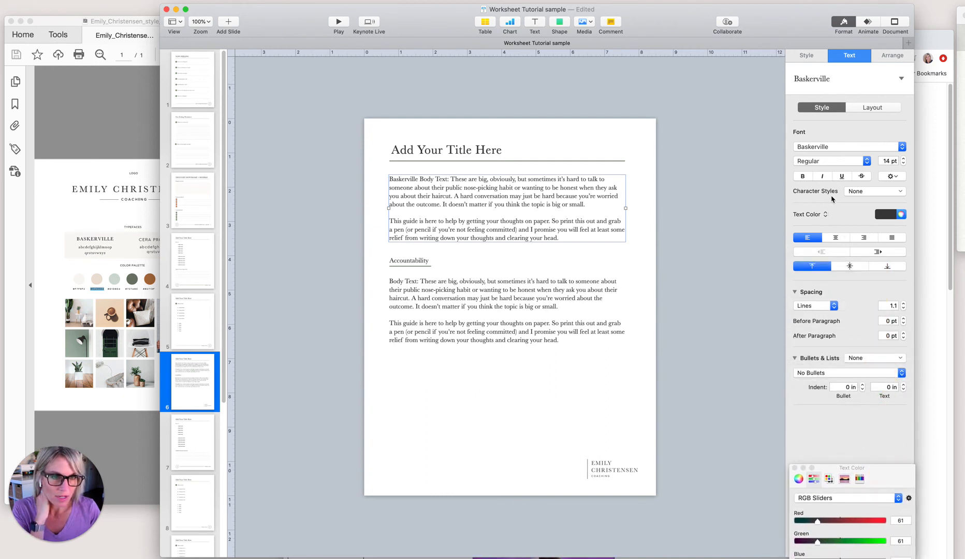
- Try updating the Baskerville paragraph style with a line spacing of 1.3, and undo the changes
left_click(903, 304)
left_click(904, 304)
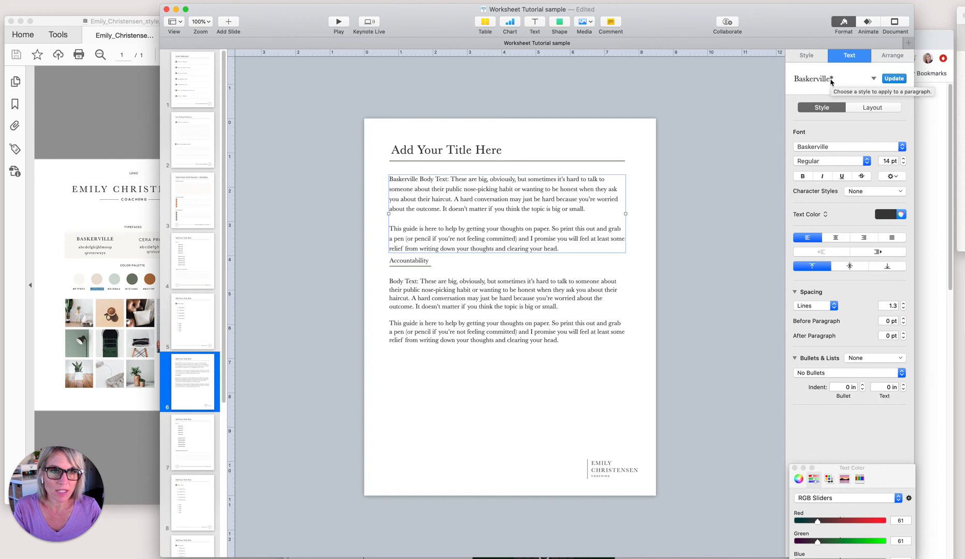
left_click(884, 80)
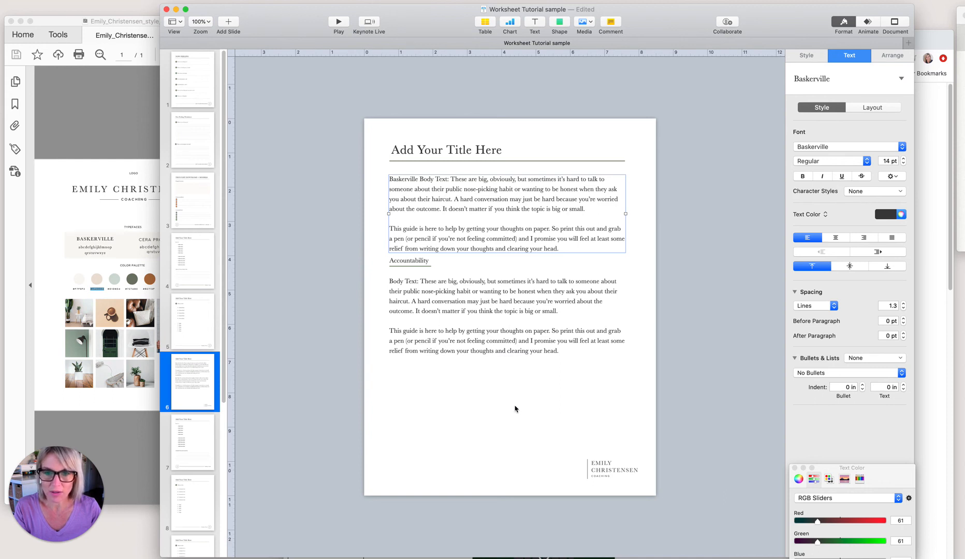
key("super+z")
key("super+z")
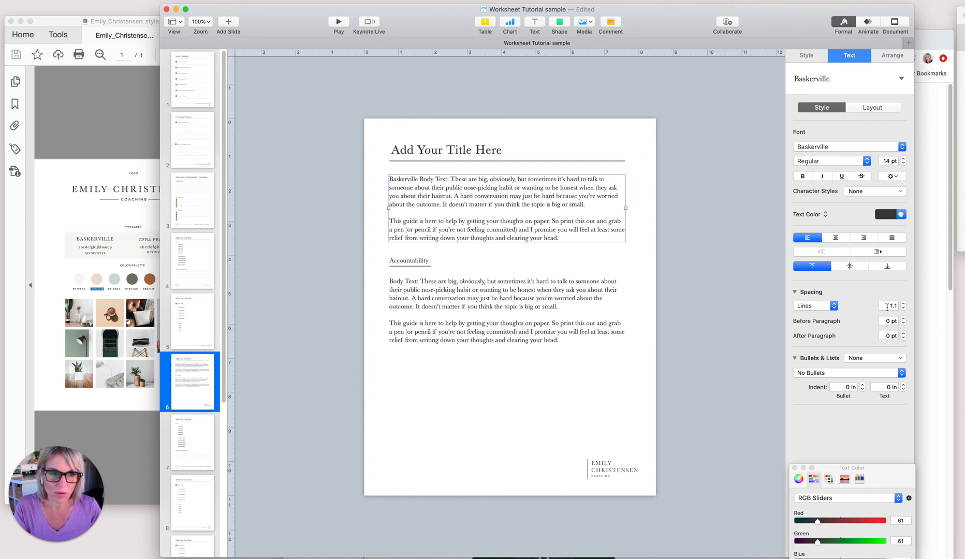
- Set the line spacing of the body text above the Accountability heading to 1.2
left_click(903, 305)
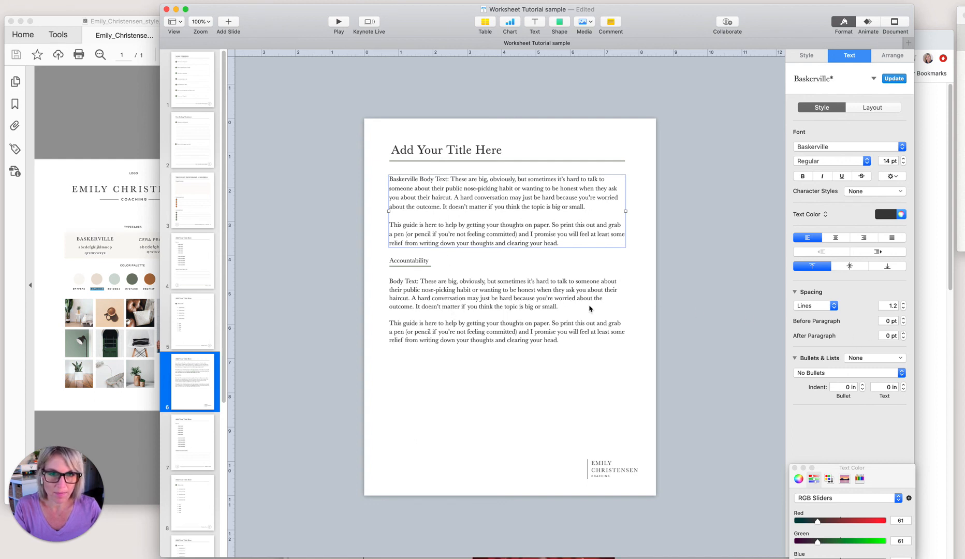
left_click_drag(377, 257, 421, 347)
left_click(400, 225)
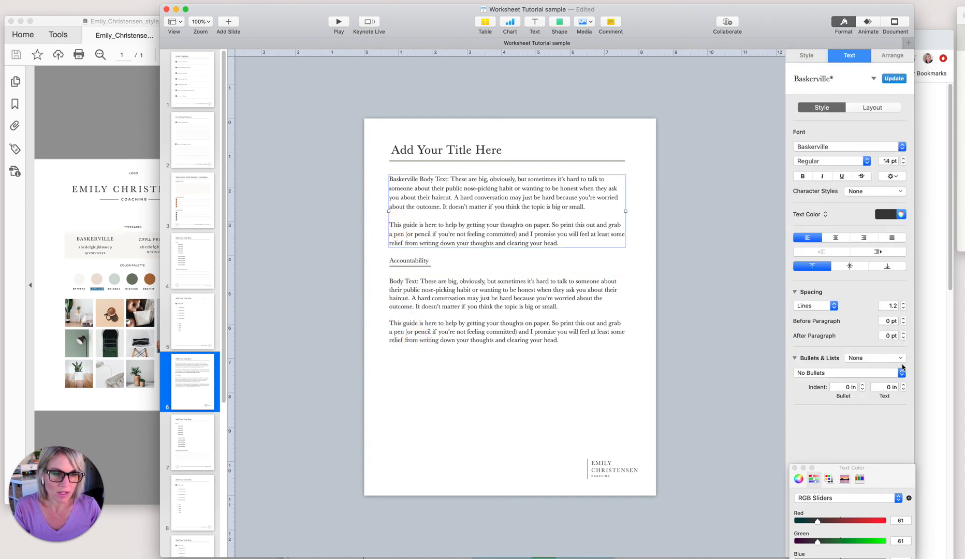
- Try 4 pt of spacing before each paragraph of the body text, and return it to 0 pt
left_click(903, 320)
left_click(903, 320)
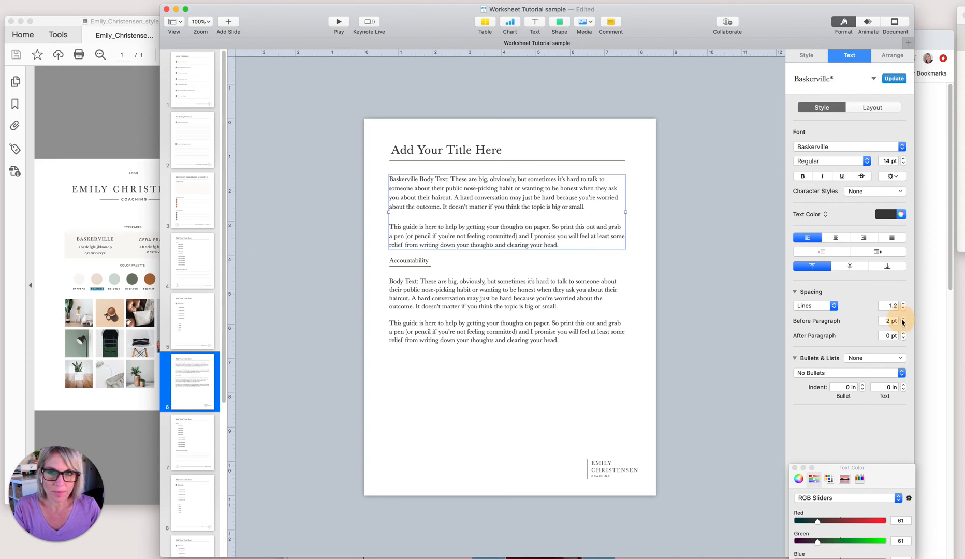
left_click(904, 319)
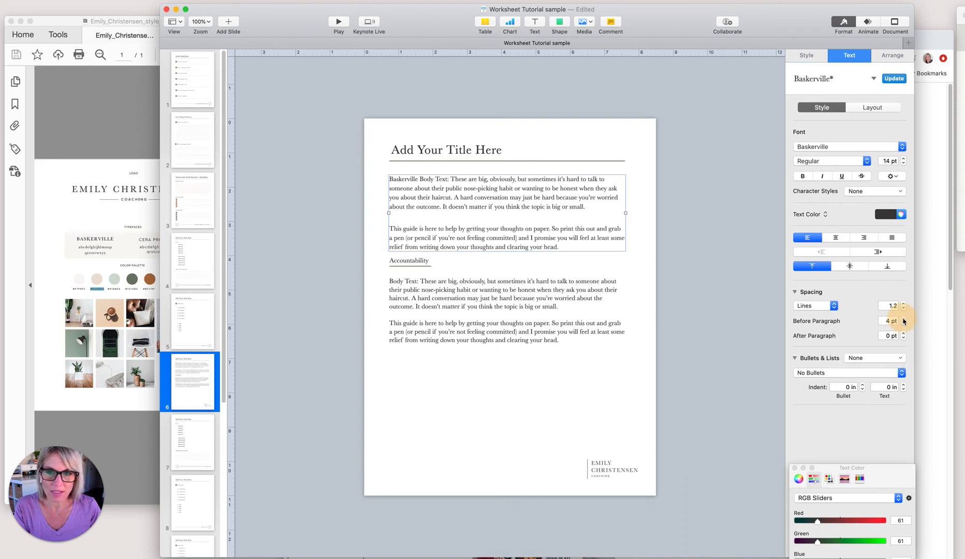
left_click(903, 325)
left_click(903, 325)
left_click(904, 325)
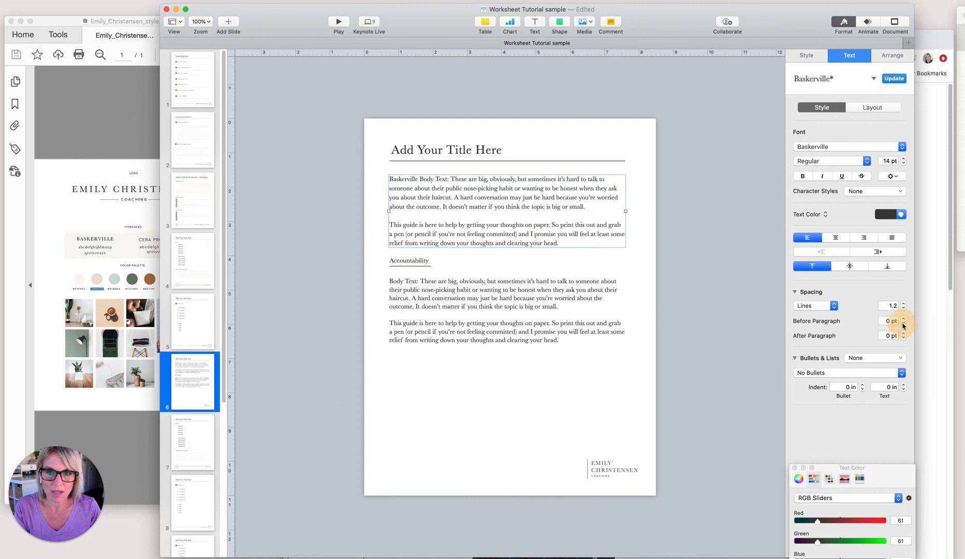
- Copy the logo at the foot of page 6
left_click(502, 139)
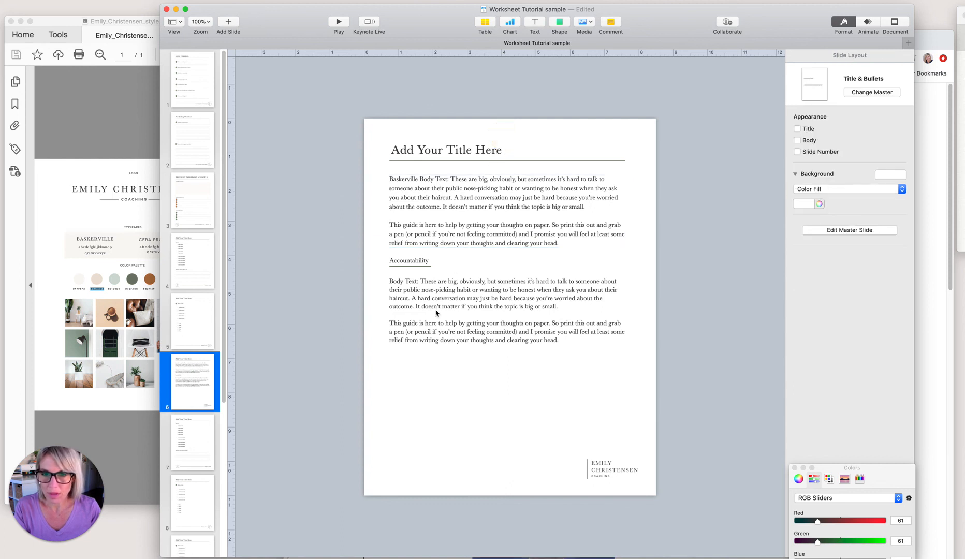
left_click(618, 475)
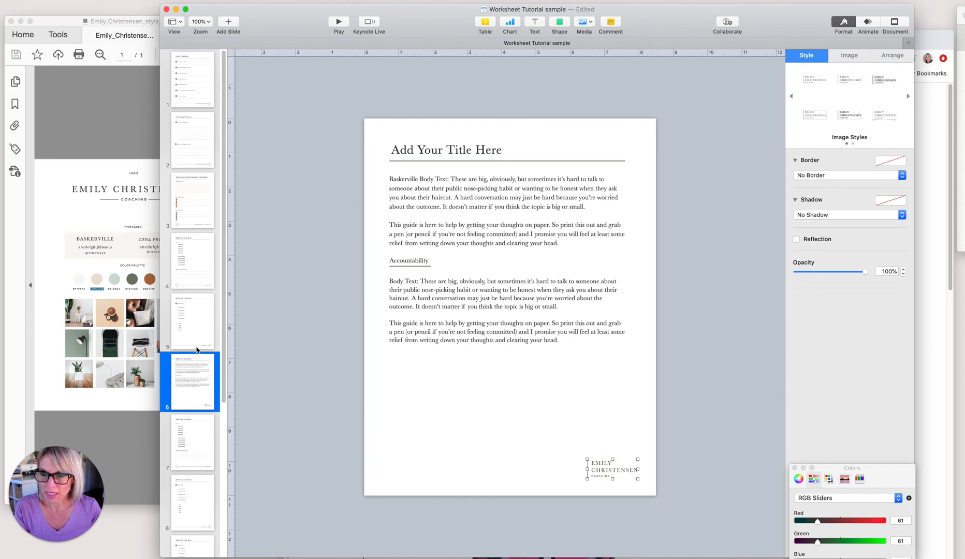
left_click(533, 437)
left_click(605, 469)
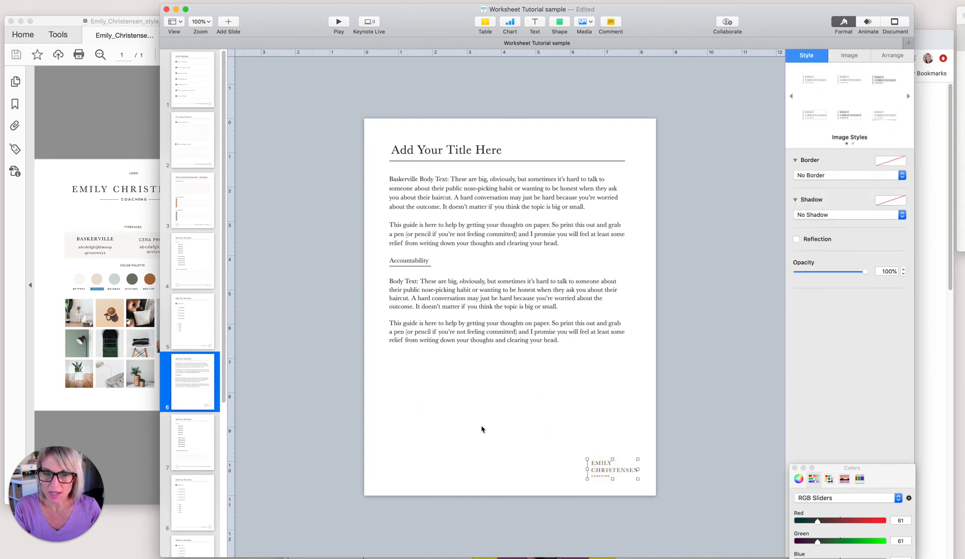
- Add a new slide directly after page 6
right_click(198, 398)
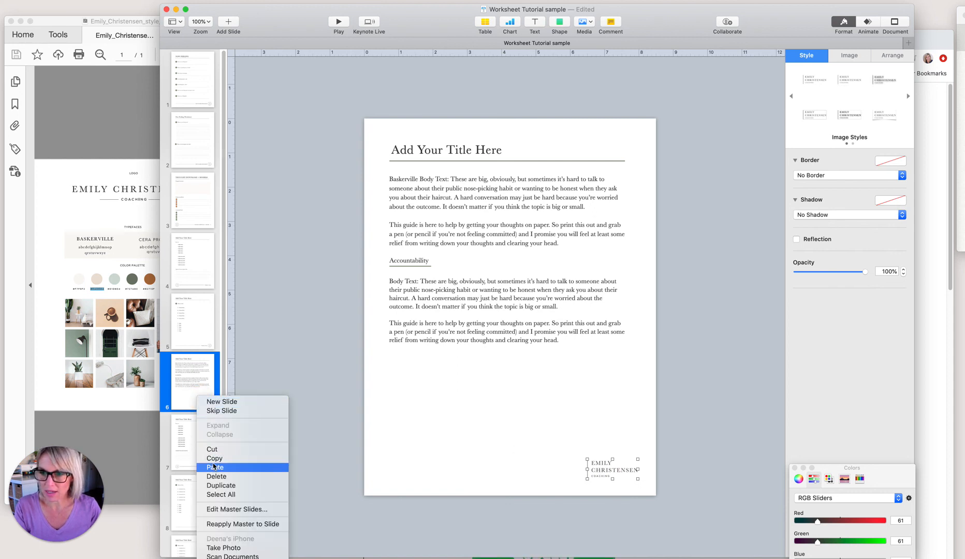
left_click(264, 361)
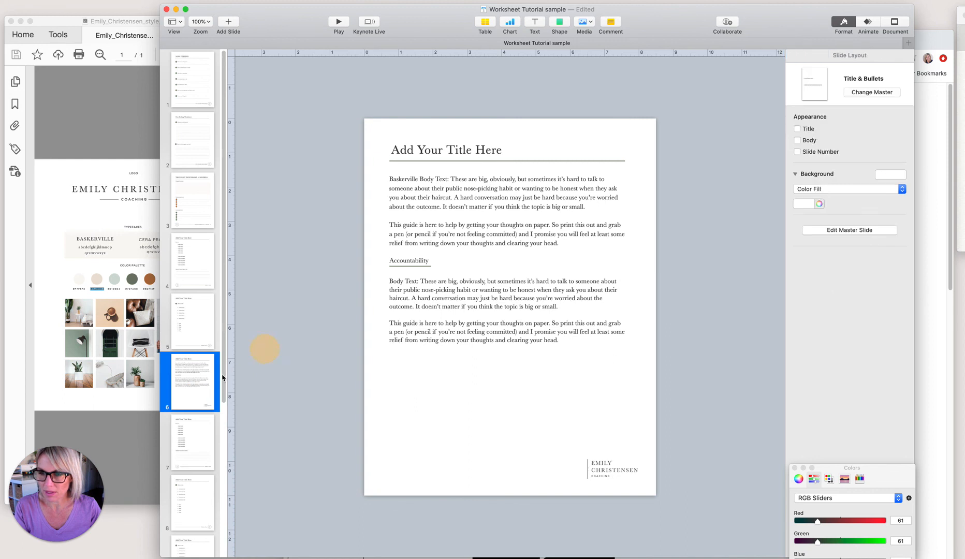
left_click(192, 399)
right_click(187, 399)
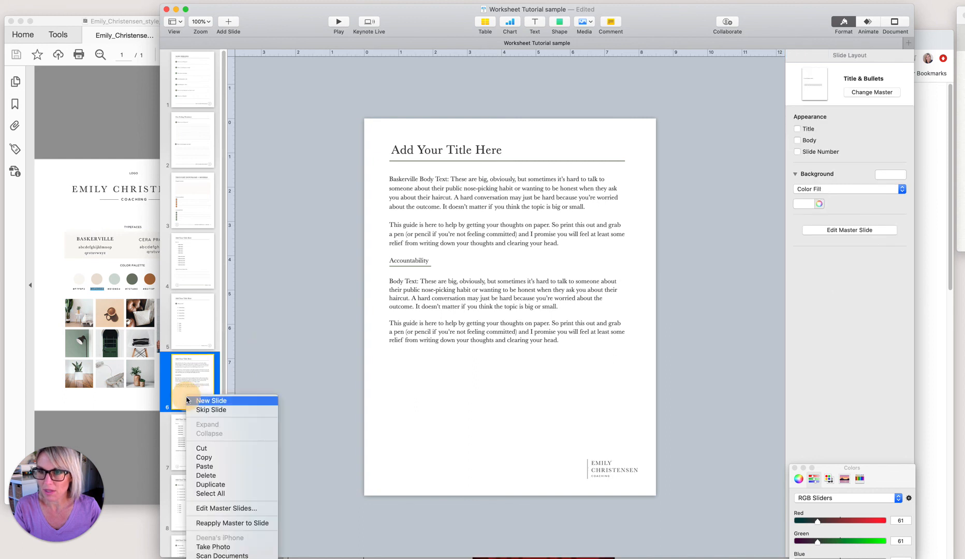
left_click(204, 400)
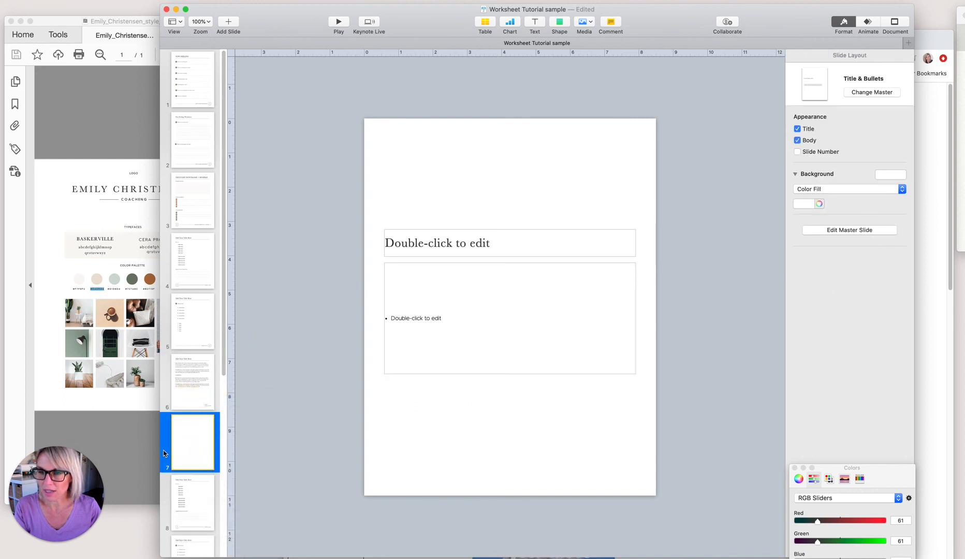
- Delete the title and body placeholders from the new page 7 and paste the copied logo at its foot
left_click_drag(389, 225, 502, 437)
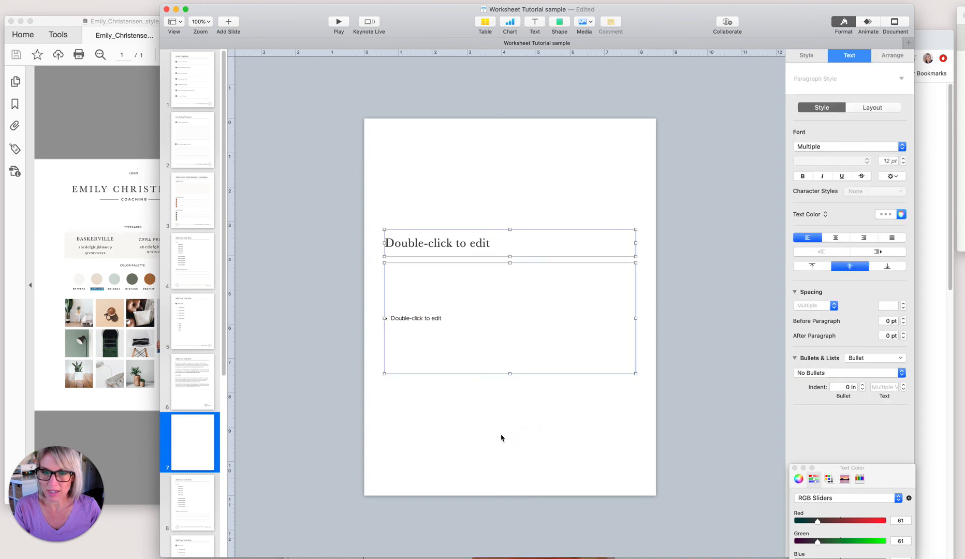
key("BackSpace")
key("super+v")
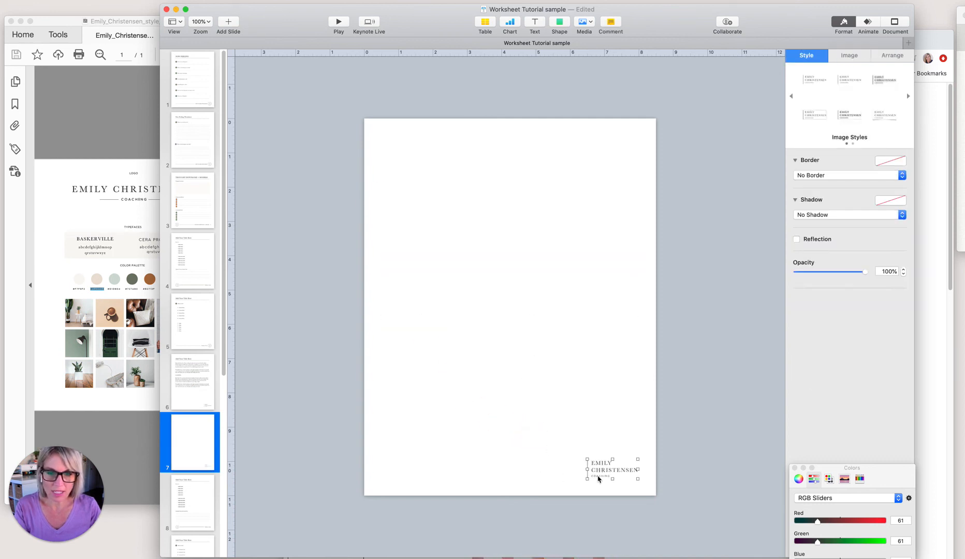
left_click(465, 449)
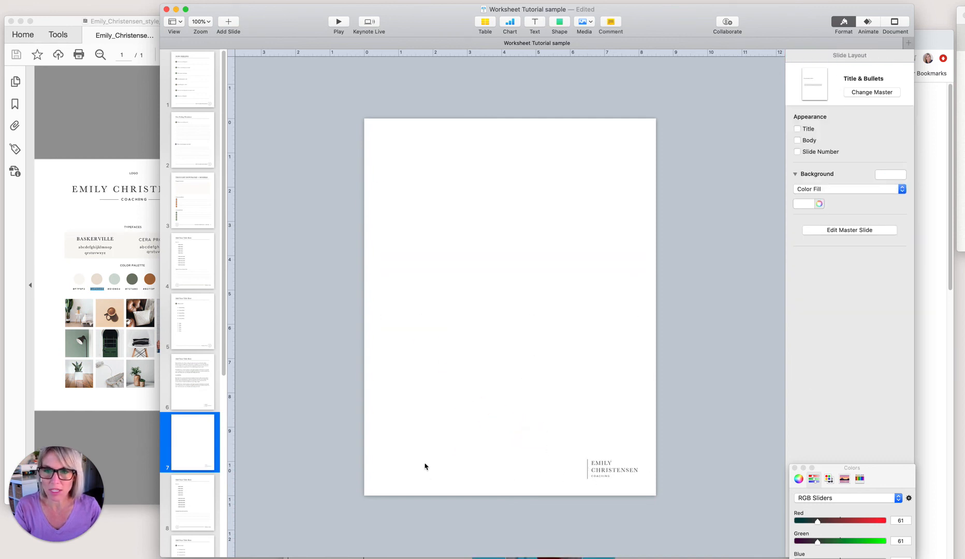
- Copy the Add Your Title Here heading and the line beneath it from page 6 onto page 7
left_click(193, 222)
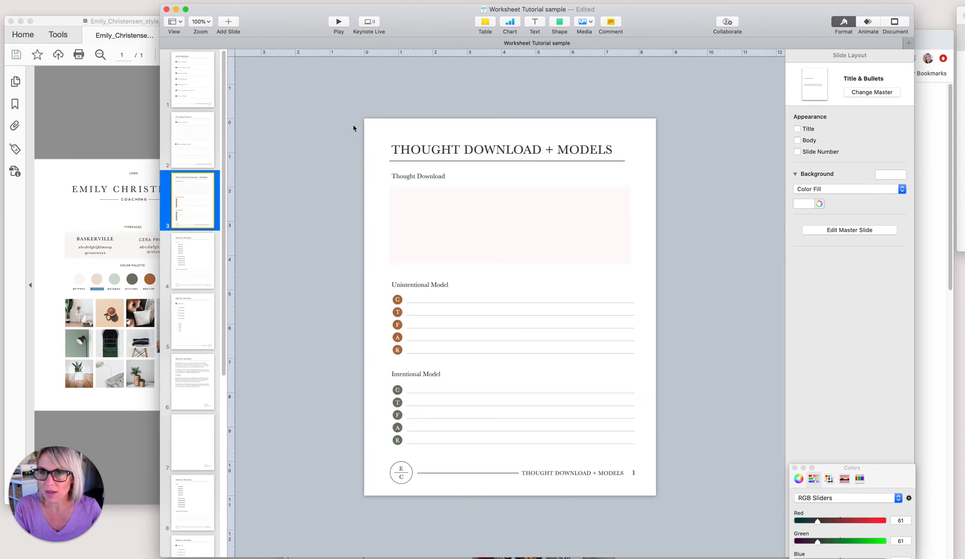
left_click(192, 381)
left_click(418, 164)
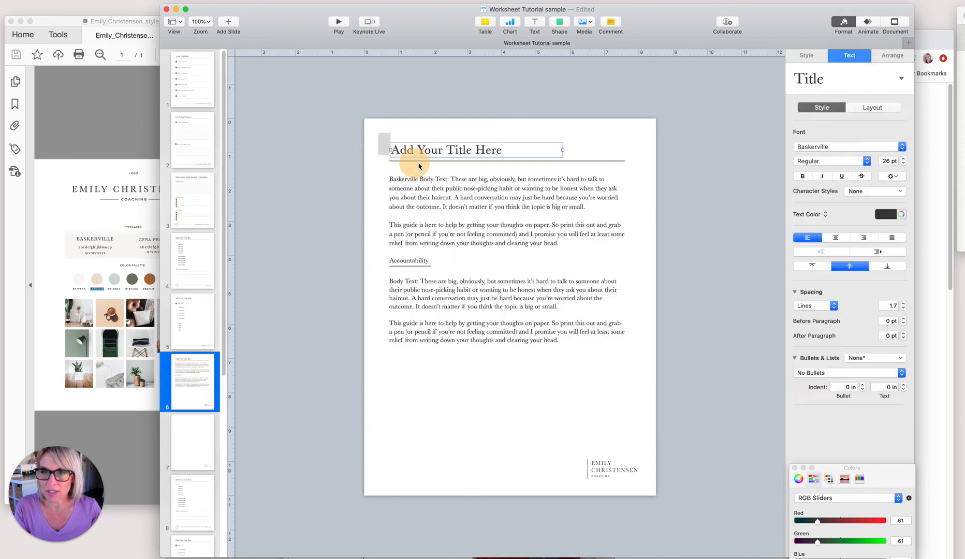
left_click(419, 162, "shift")
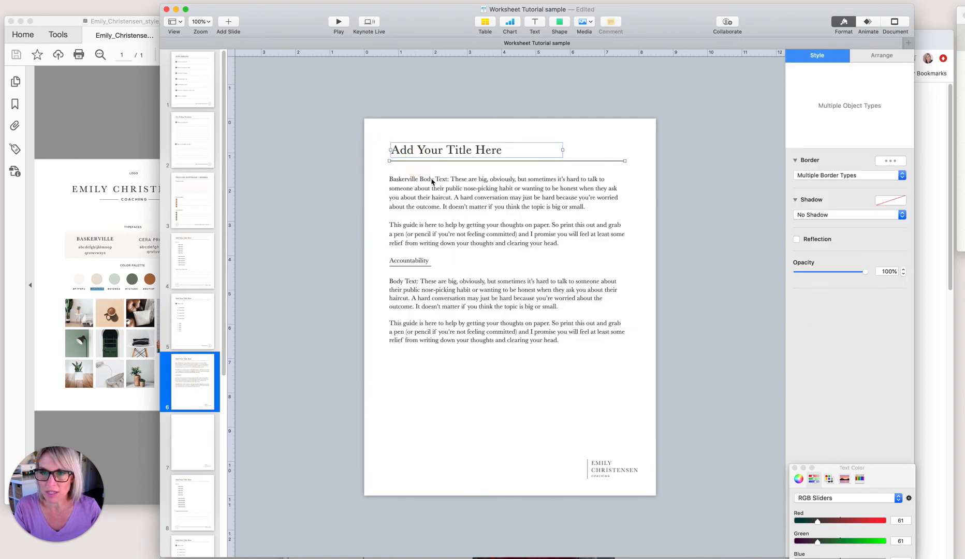
left_click(194, 448)
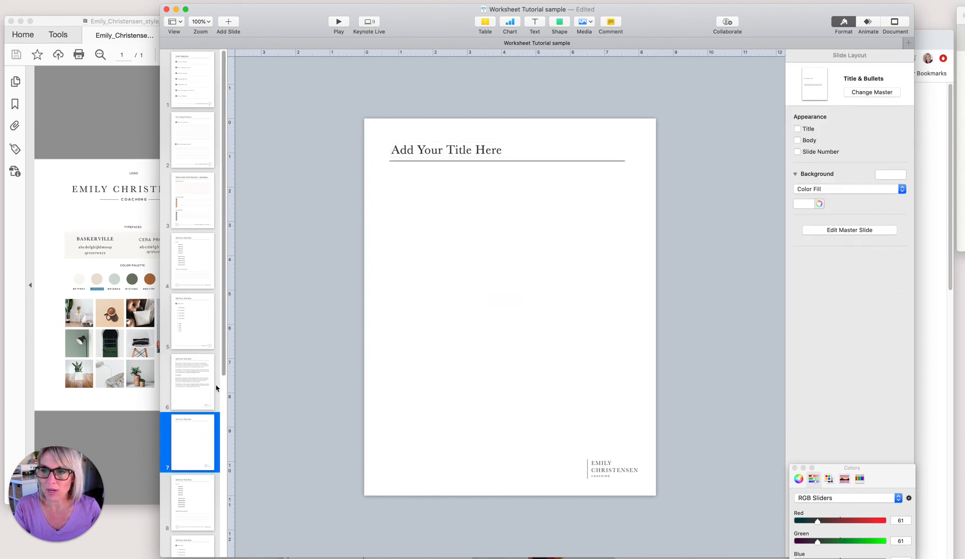
- Duplicate page 6
left_click(190, 387)
right_click(201, 379)
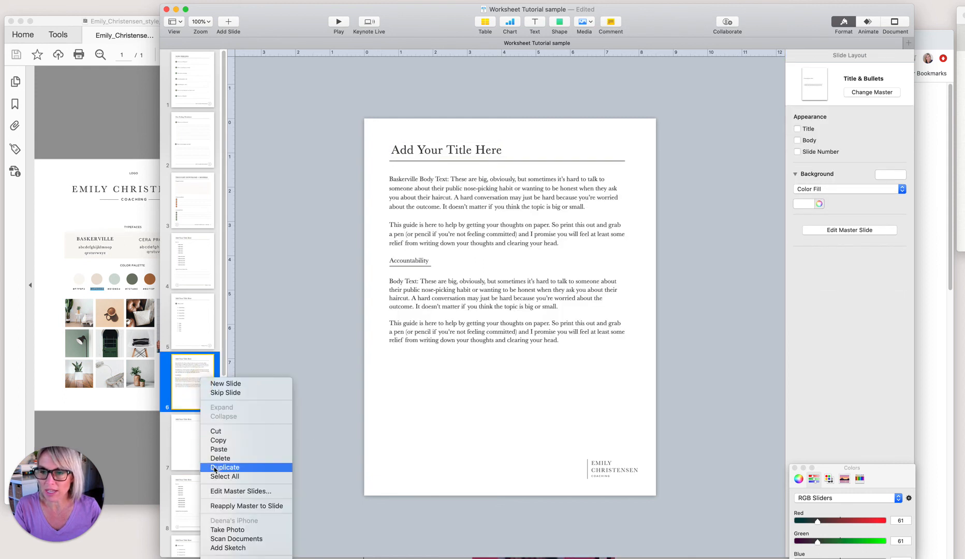
left_click(256, 467)
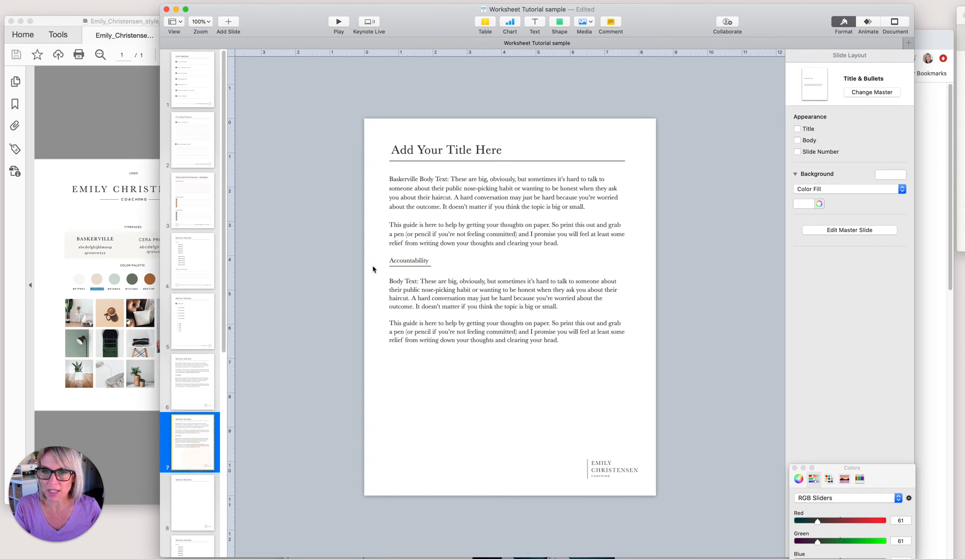
- Try deleting both body text boxes and the Accountability heading from the duplicated page, and restore them
left_click(391, 242)
left_click(407, 289)
left_click(443, 357)
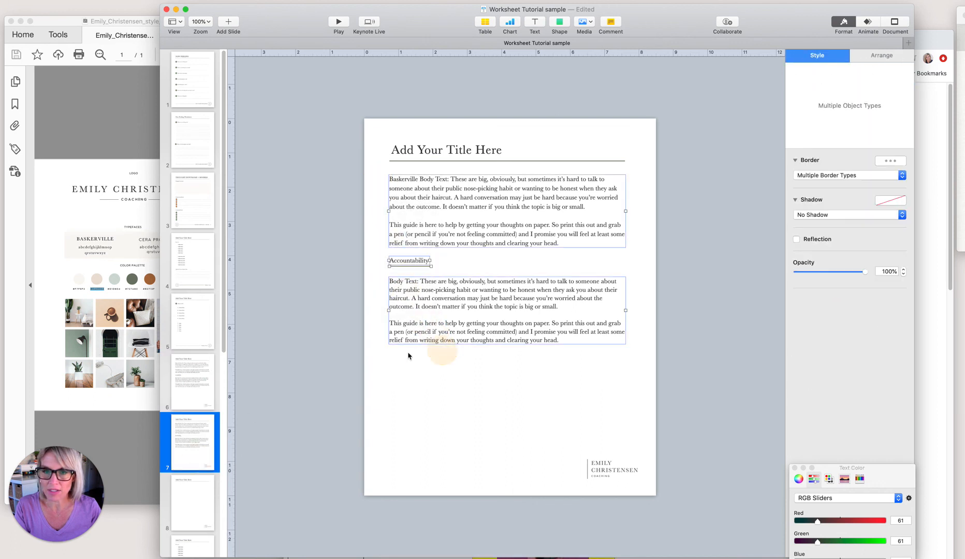
key("BackSpace")
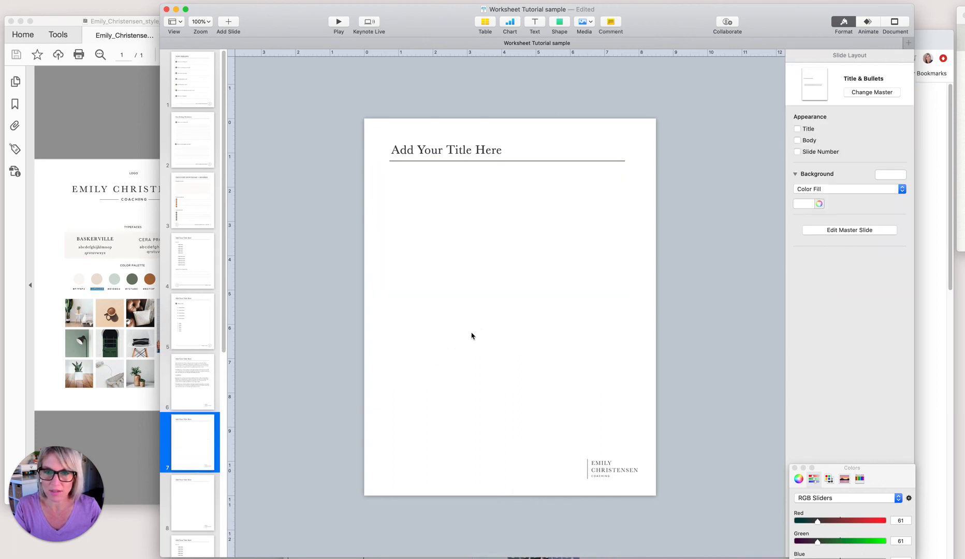
key("super+v")
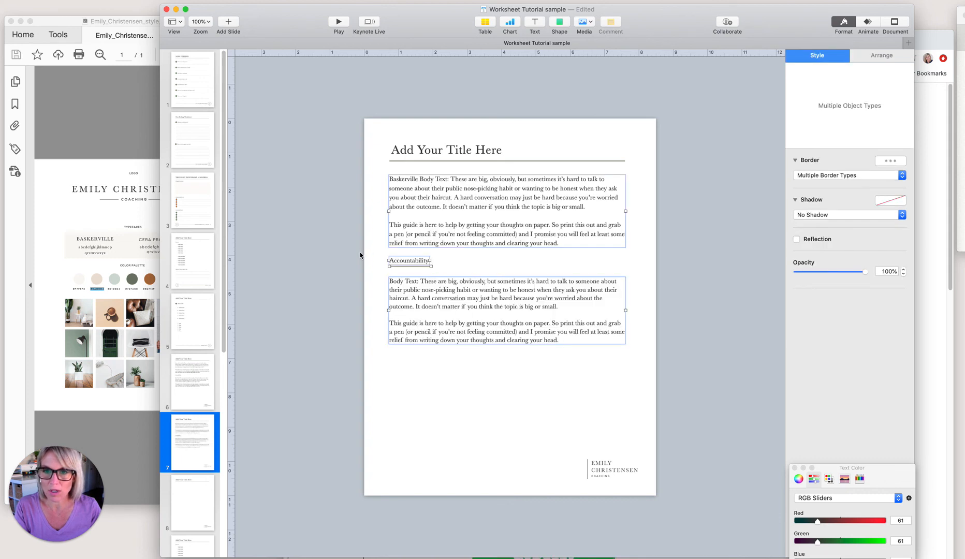
- Delete the Accountability heading, its underline and the body text below it from the duplicated page, keeping the upper body text
left_click_drag(374, 261, 449, 359)
key("BackSpace")
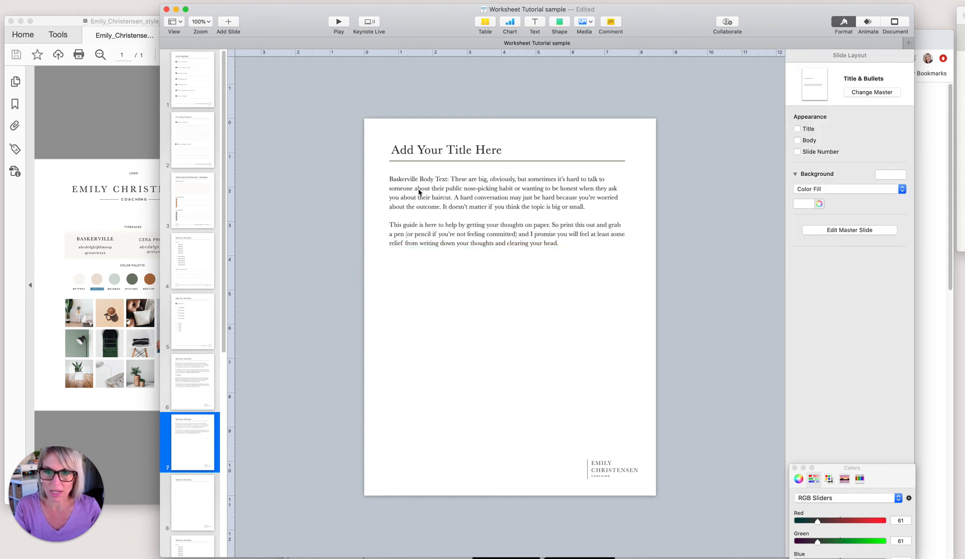
left_click(422, 189)
left_click(389, 178)
left_click_drag(389, 178, 571, 250)
left_click(523, 298)
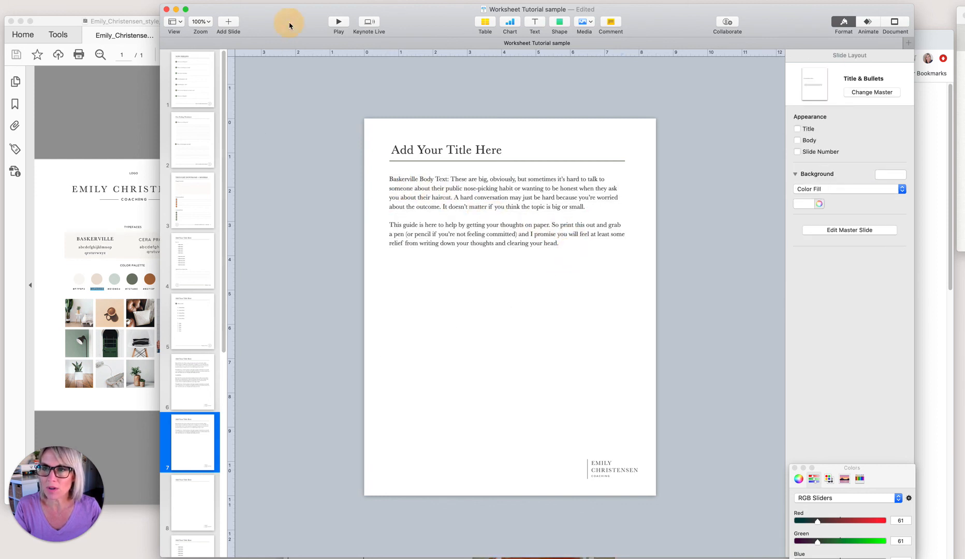
- Try exporting the document as a PDF with Better image quality and default accessibility, and cancel at the save dialog
left_click(53, 0)
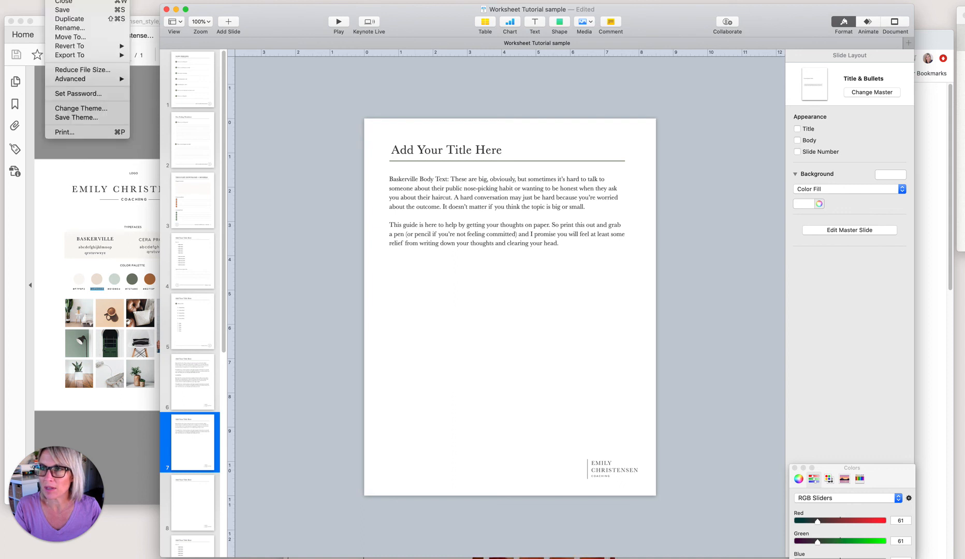
mouse_move(70, 56)
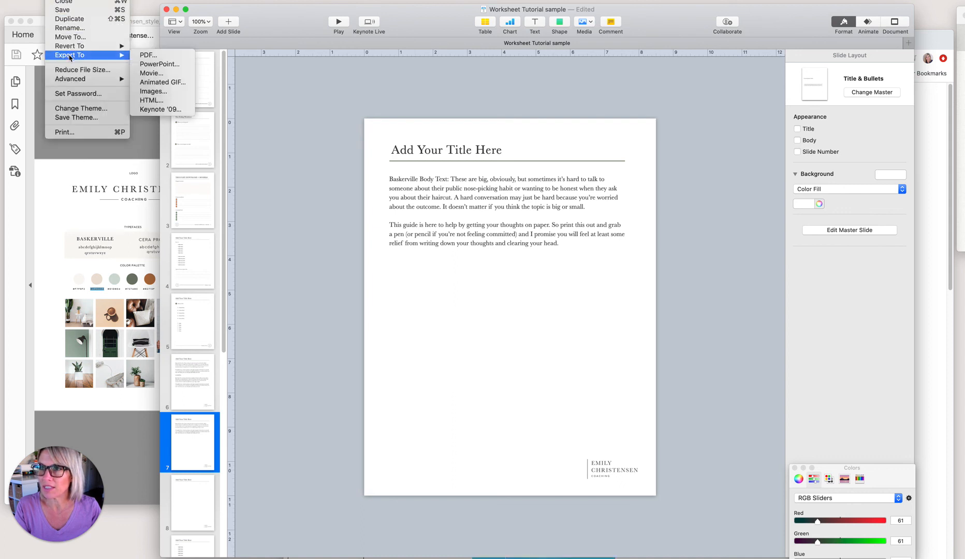
left_click(149, 55)
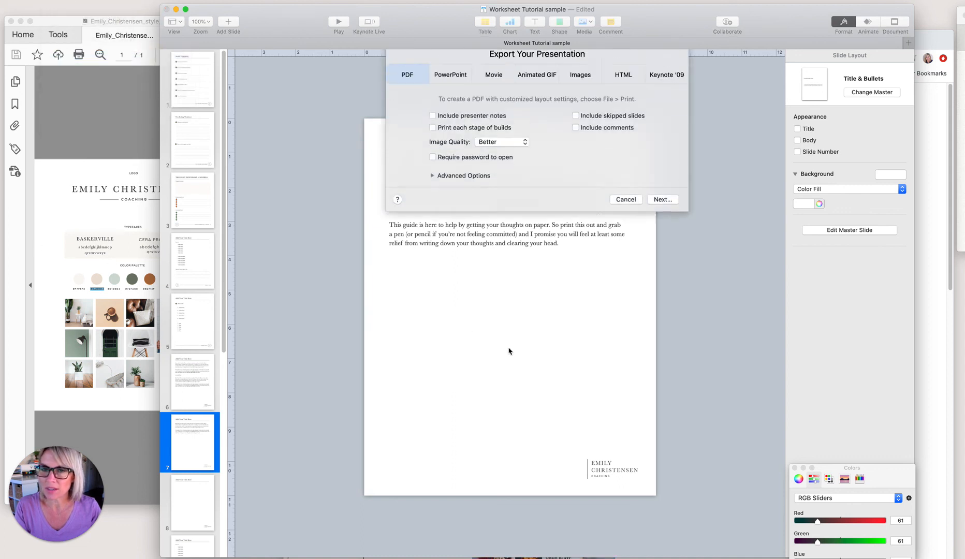
left_click(525, 152)
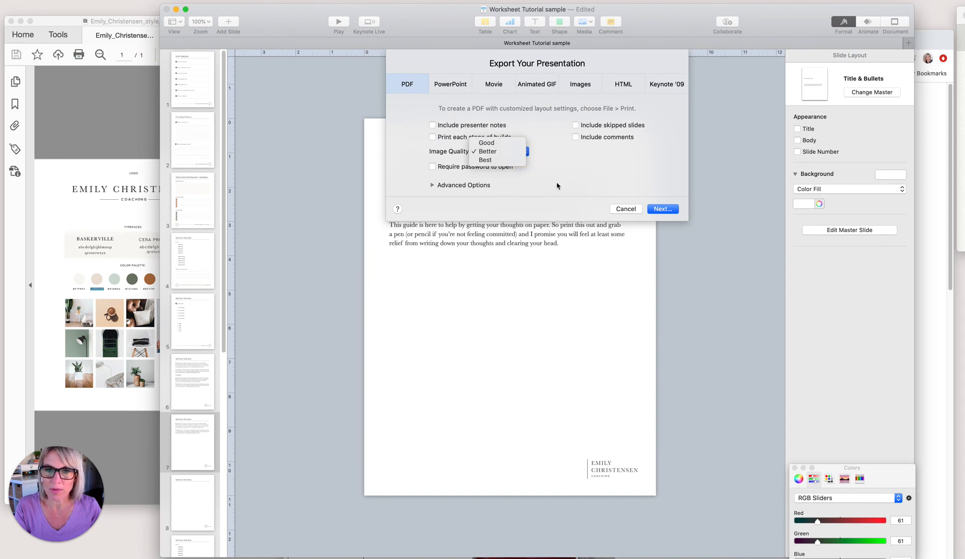
left_click(431, 185)
left_click(432, 185)
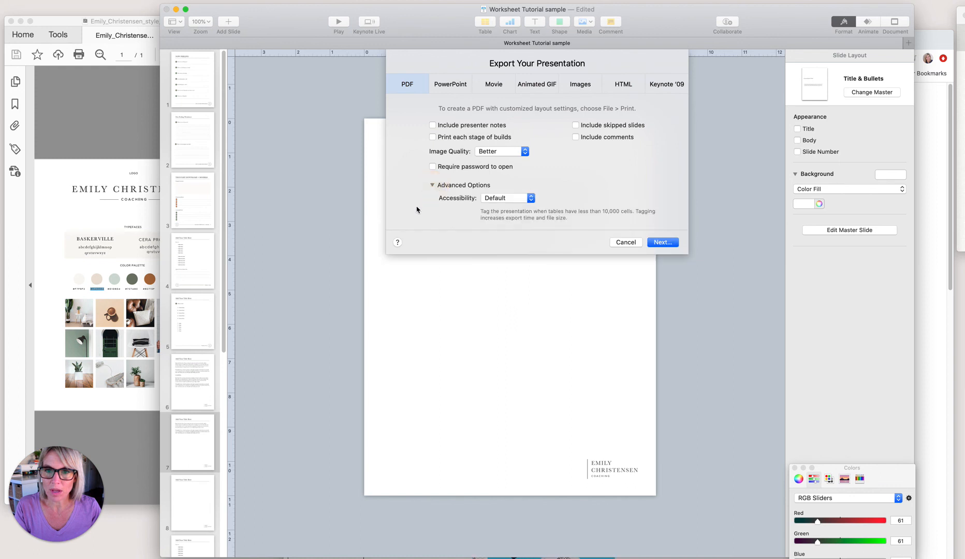
left_click(662, 243)
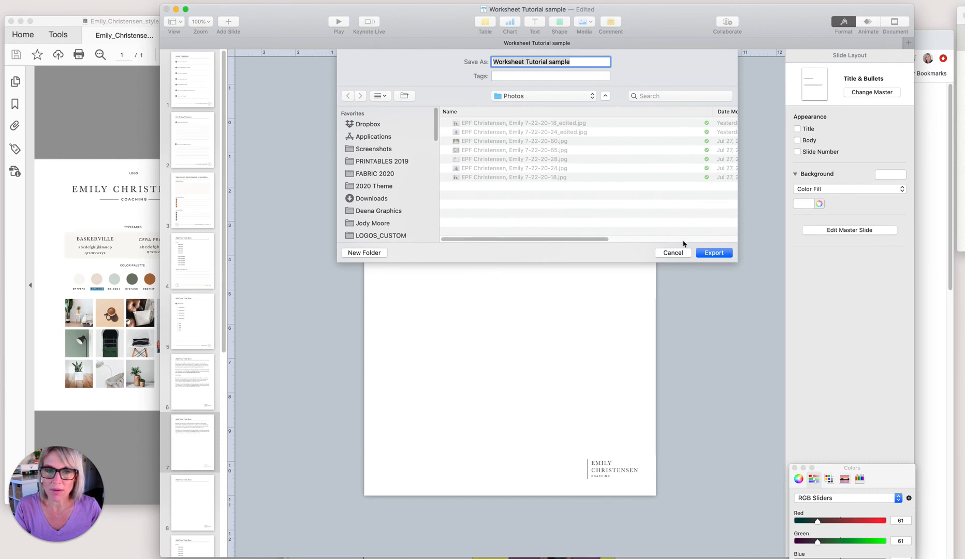
left_click(675, 253)
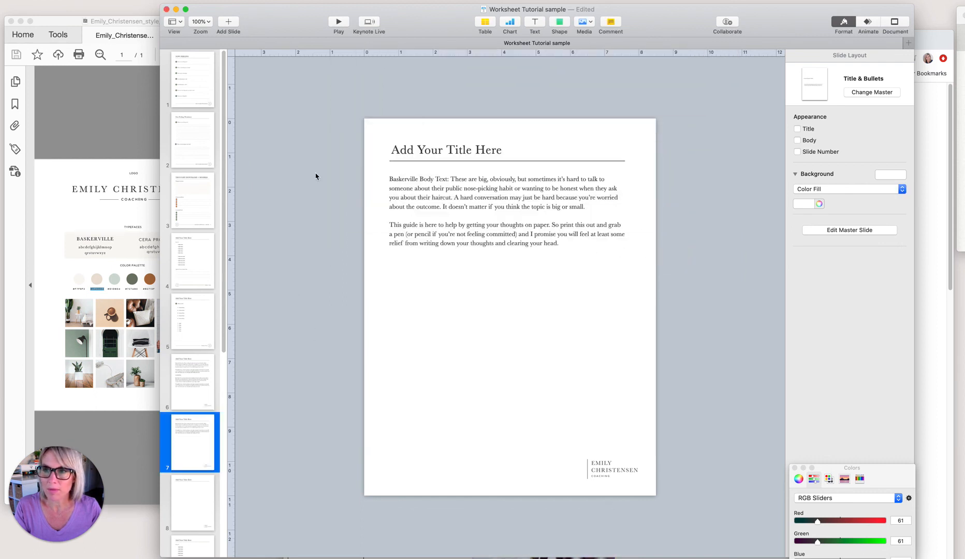
- Try deleting pages 2 through 14 so that only the Now Feeling page is left, and undo the deletion
left_click(198, 81)
left_click_drag(289, 14, 290, 15)
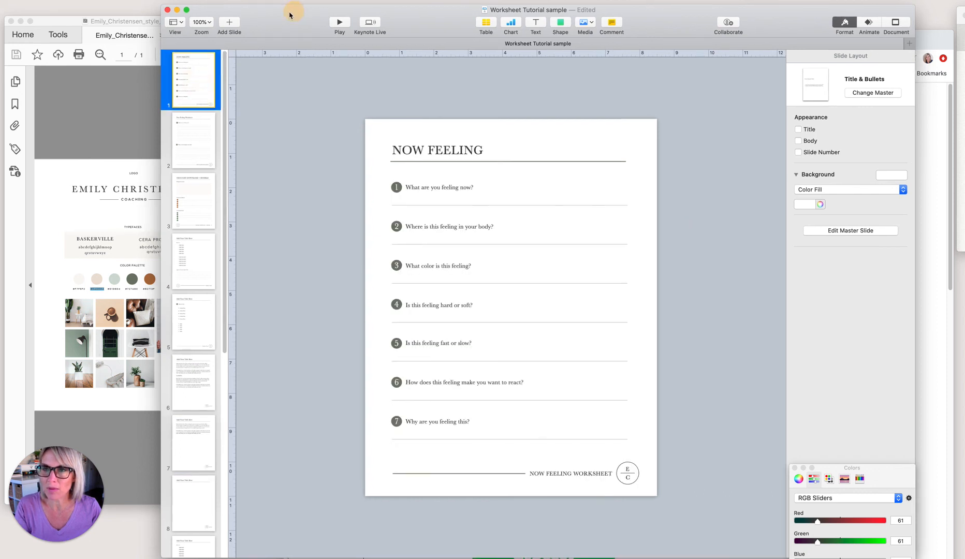
left_click(198, 84)
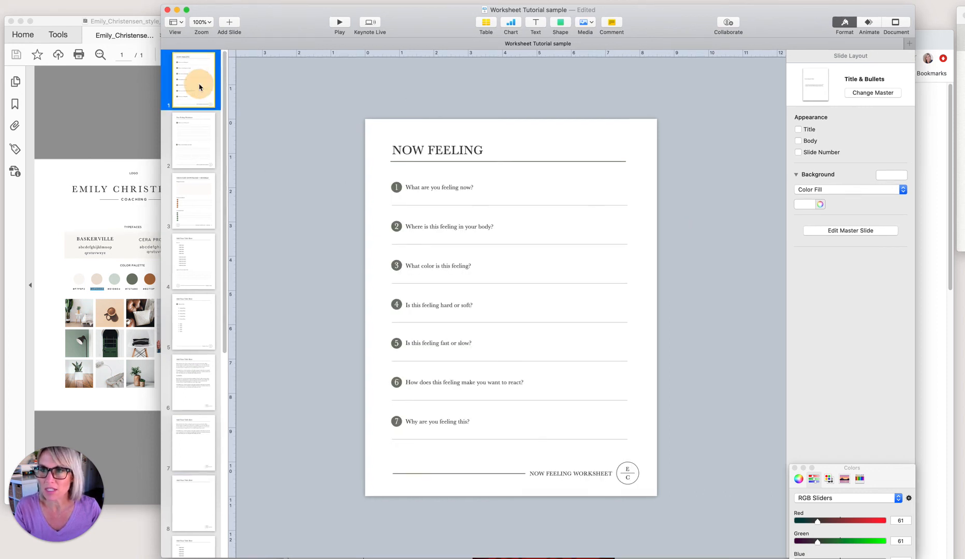
left_click(193, 141)
left_click_drag(222, 128, 221, 360)
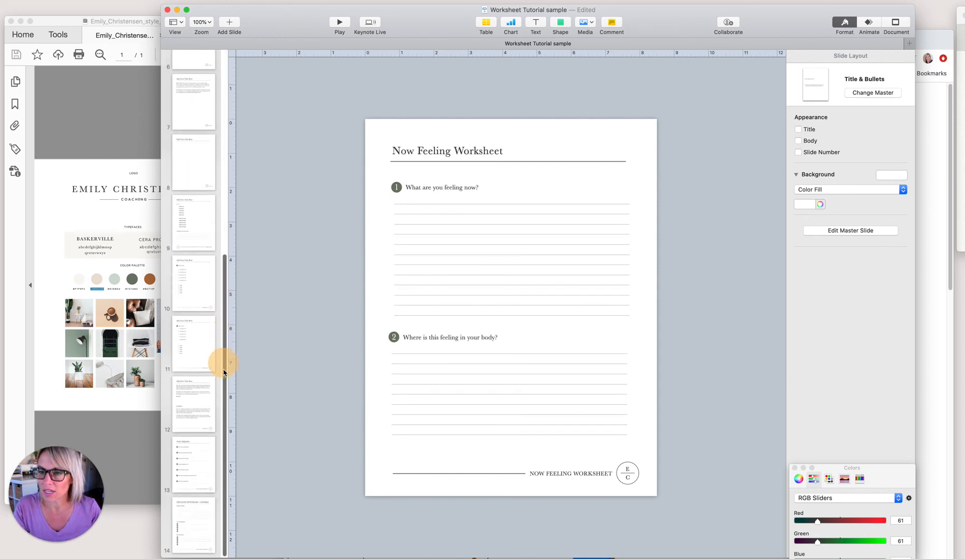
left_click(186, 512, "shift")
right_click(190, 512)
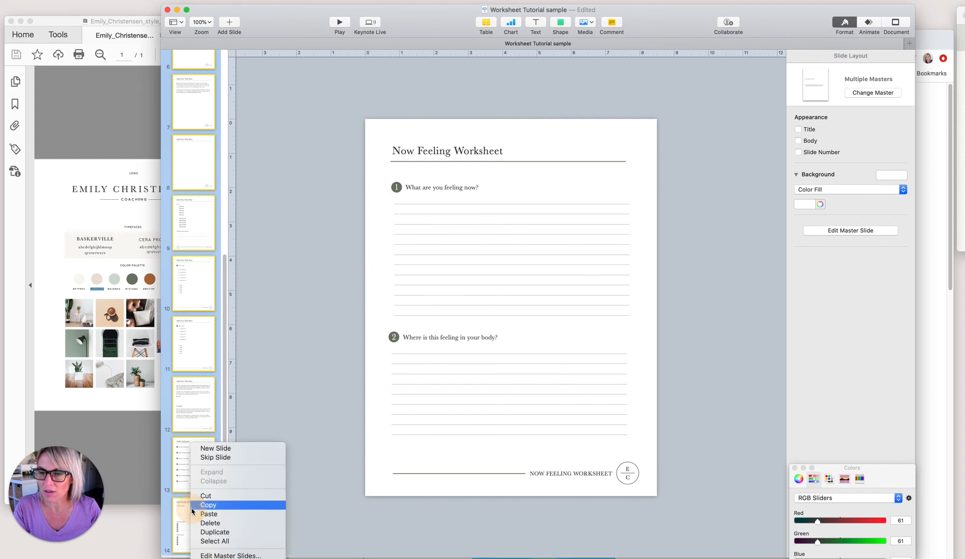
left_click(211, 523)
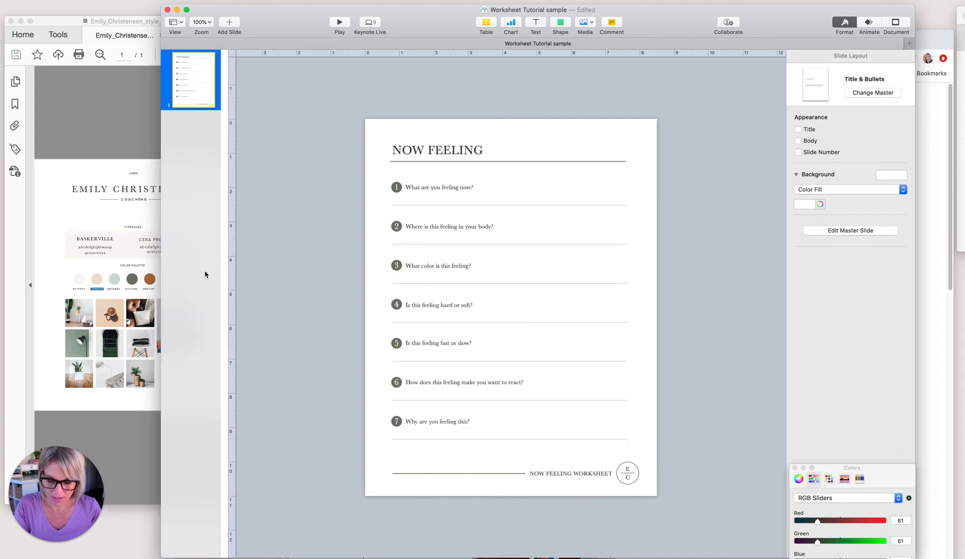
key("super+z")
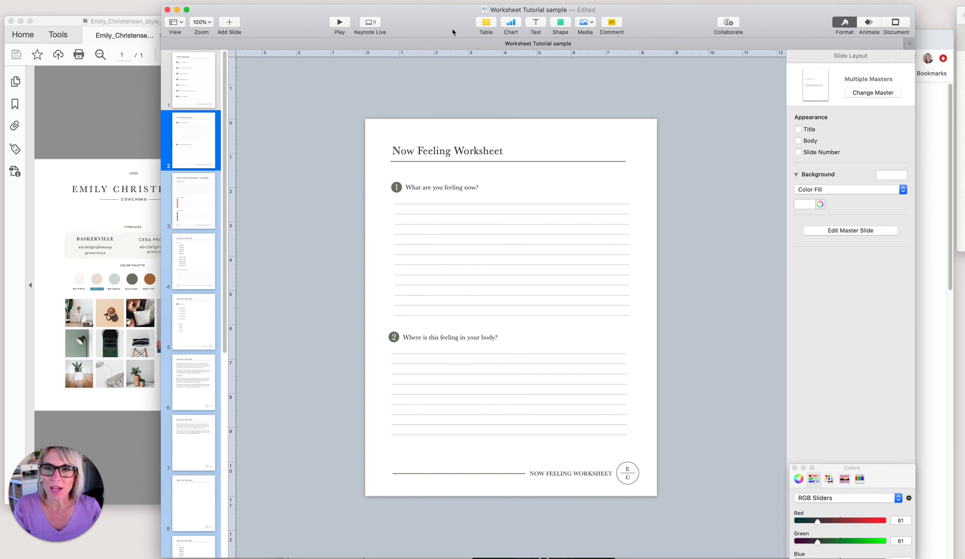
left_click_drag(452, 32, 461, 29)
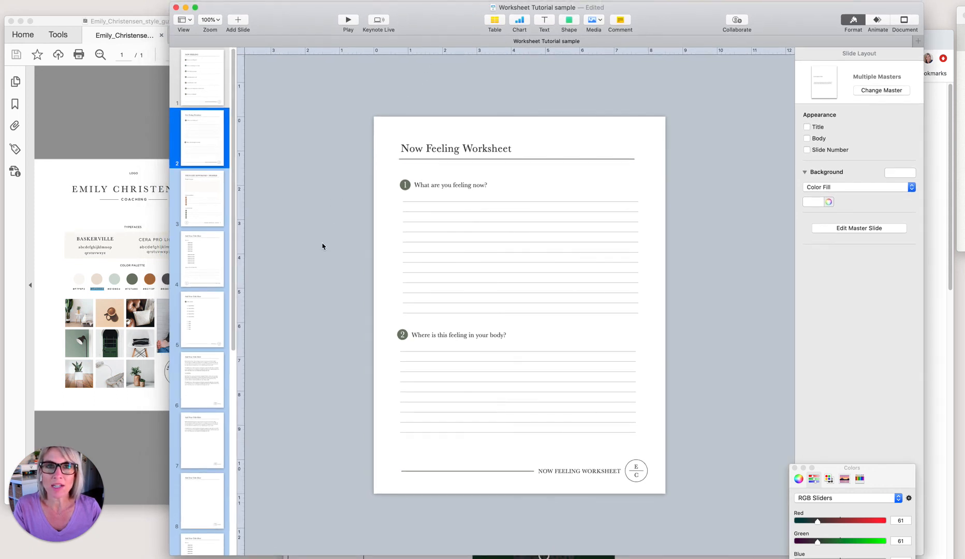